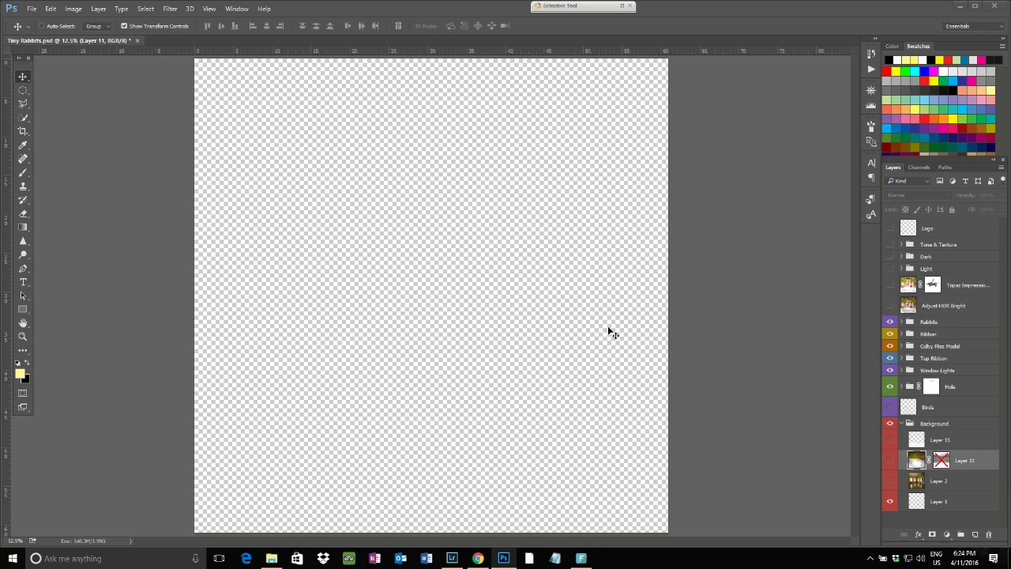
Switch on Layer 2 to show the empty room with windows and tiled floor
{"action": "left_click", "coordinate": [888, 481]}
{"action": "left_click", "coordinate": [889, 481]}
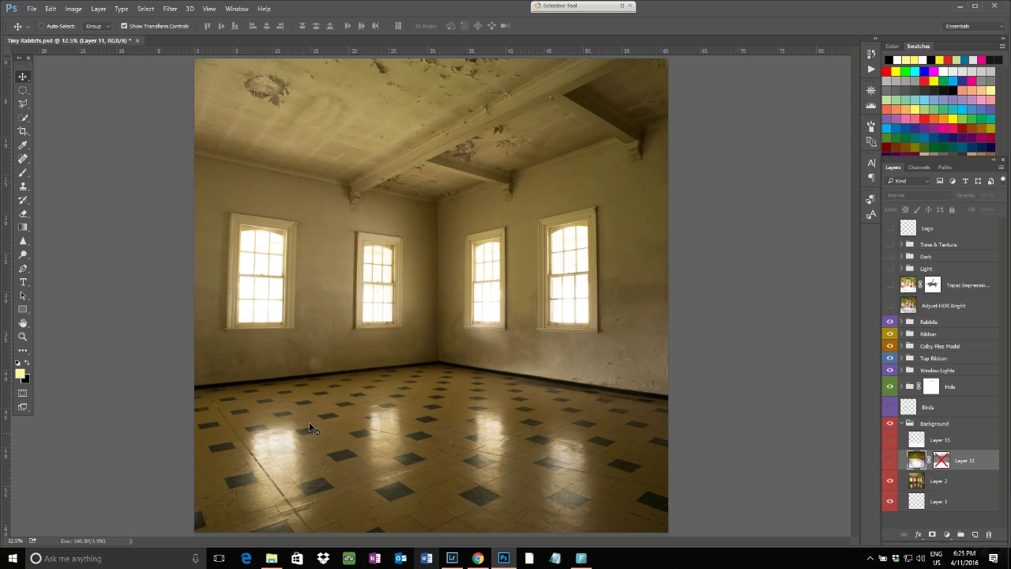
Show Layer 11 and enable its layer mask so the grass ceiling and clouds blend in
{"action": "left_click", "coordinate": [890, 462]}
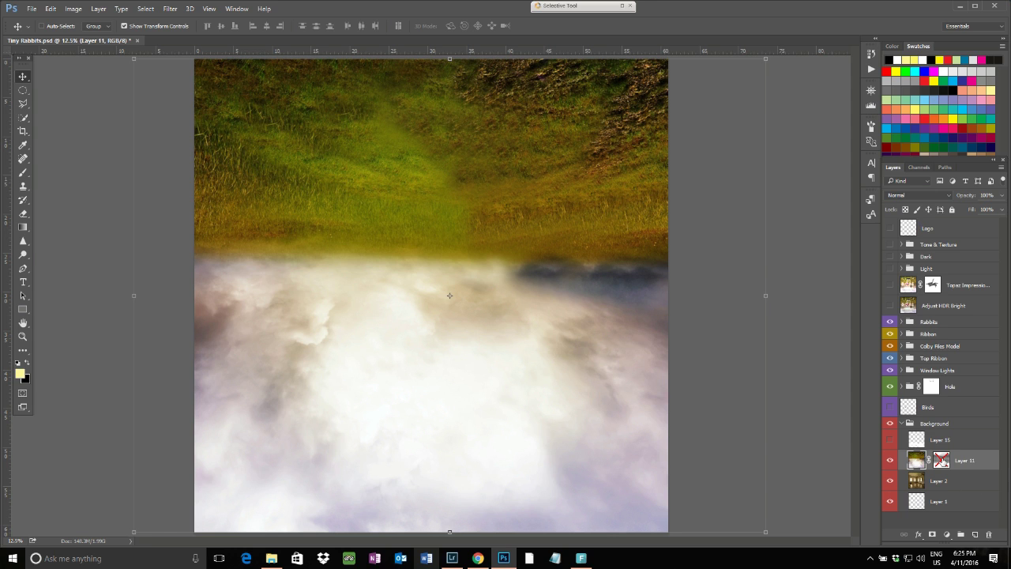
{"action": "right_click", "coordinate": [943, 460]}
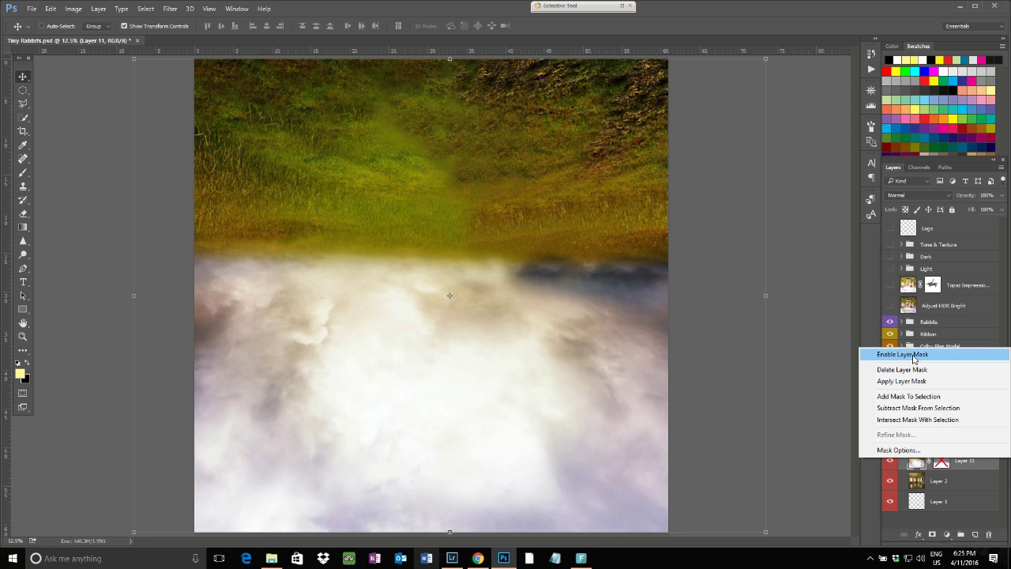
{"action": "left_click", "coordinate": [913, 356]}
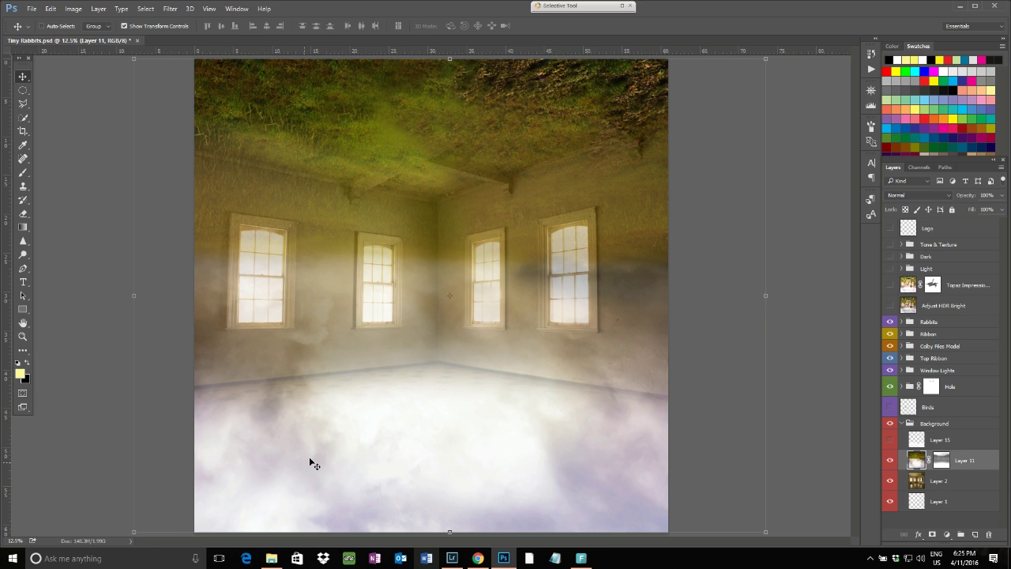
Show Layer 15 and the Model layer in the Colby Files Model group, then pick Quick Selection
{"action": "left_click", "coordinate": [891, 440]}
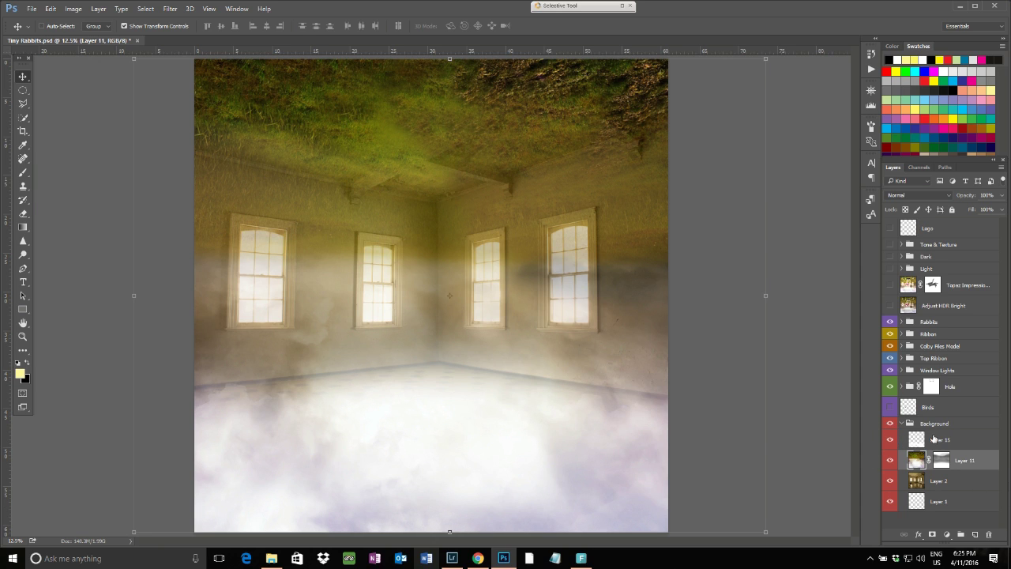
{"action": "left_click", "coordinate": [902, 346]}
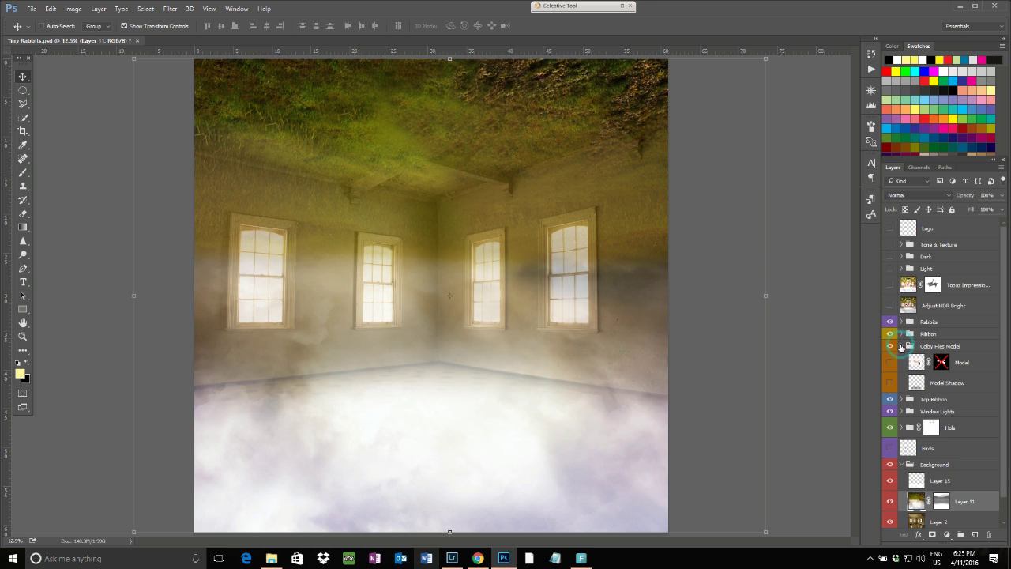
{"action": "left_click", "coordinate": [889, 363]}
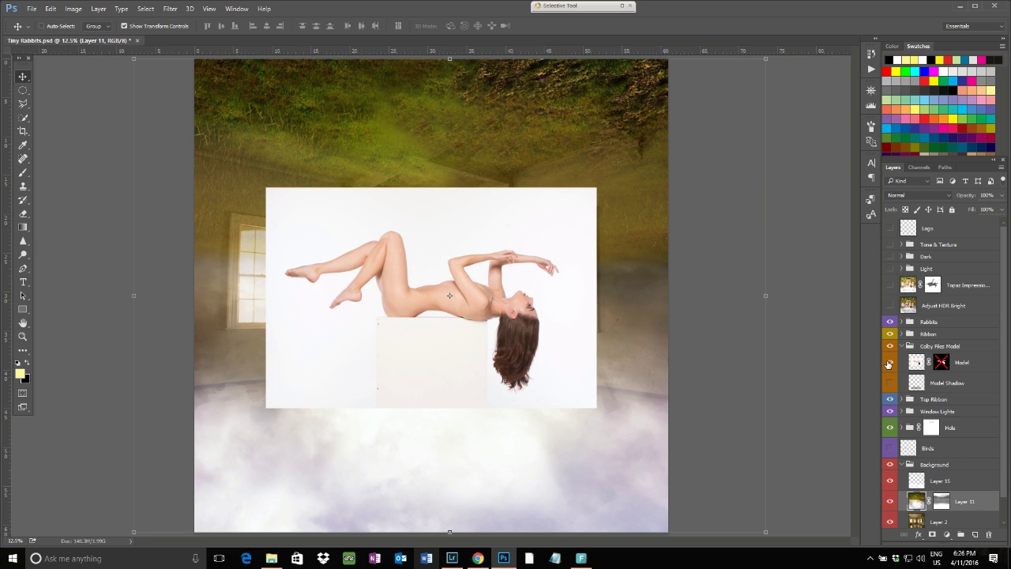
{"action": "left_click", "coordinate": [23, 118]}
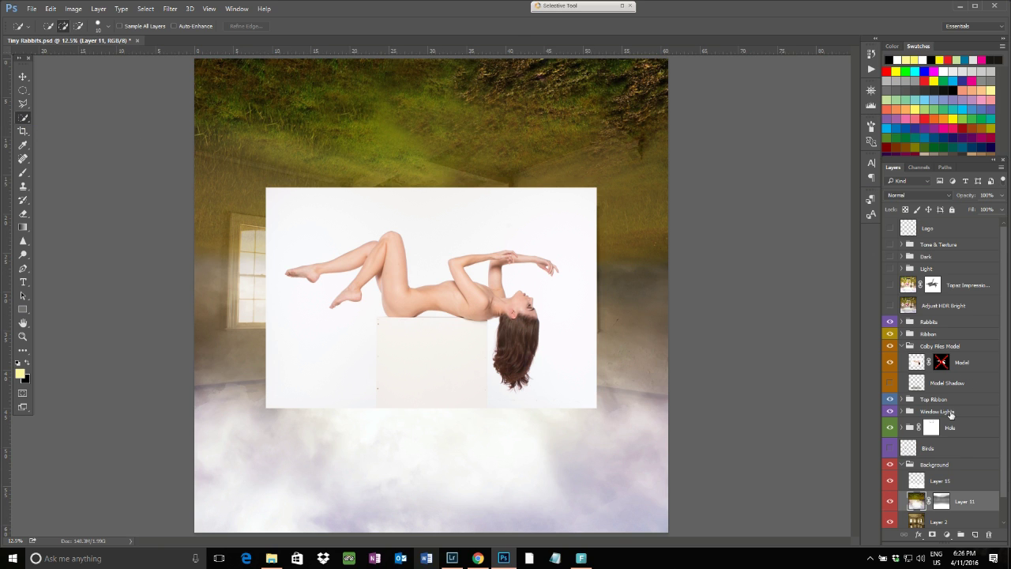
Enable the Model layer mask, refine its edges with Smart Radius, and show Model Shadow
{"action": "right_click", "coordinate": [944, 366]}
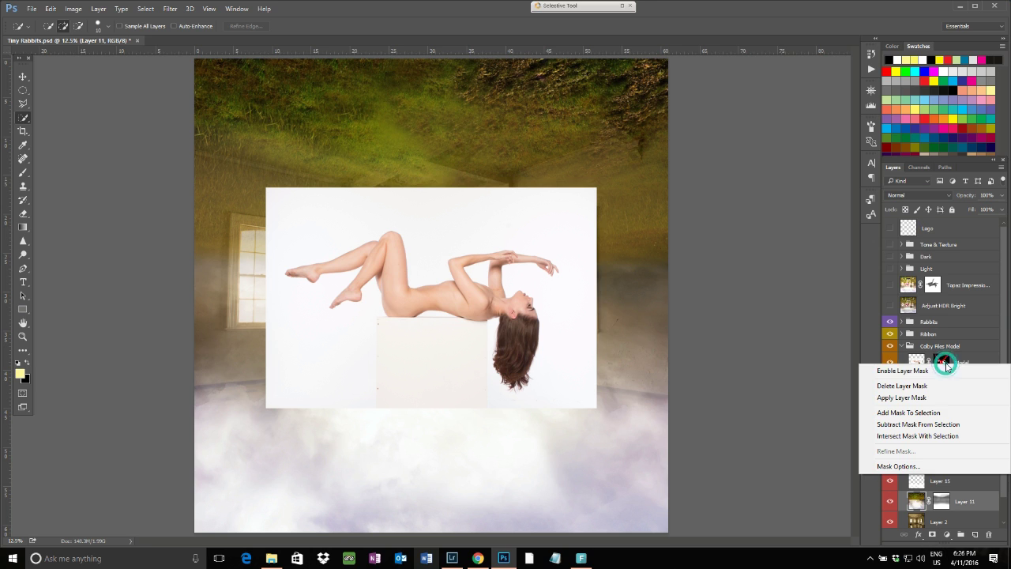
{"action": "left_click", "coordinate": [904, 371]}
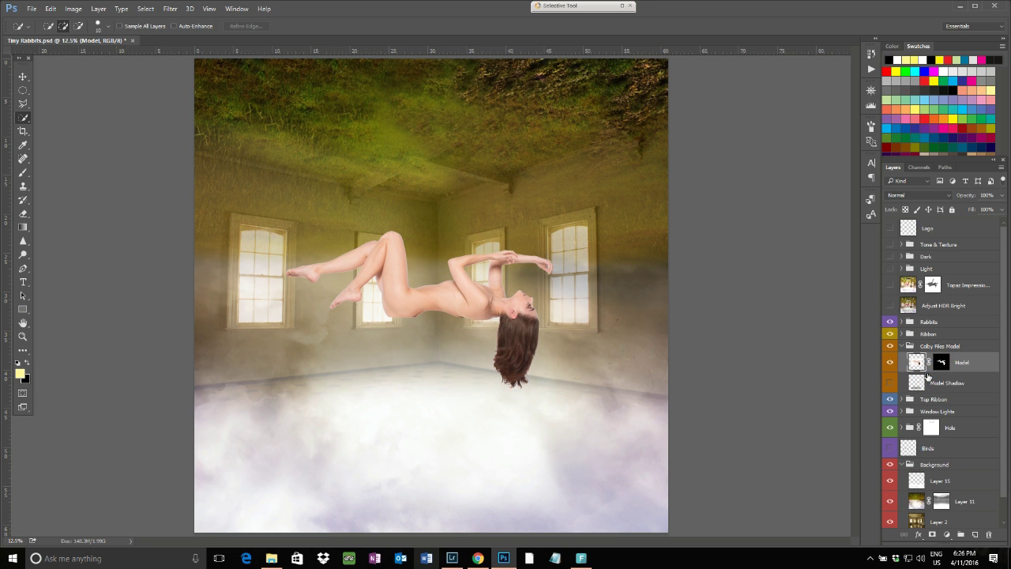
{"action": "left_click", "coordinate": [941, 362]}
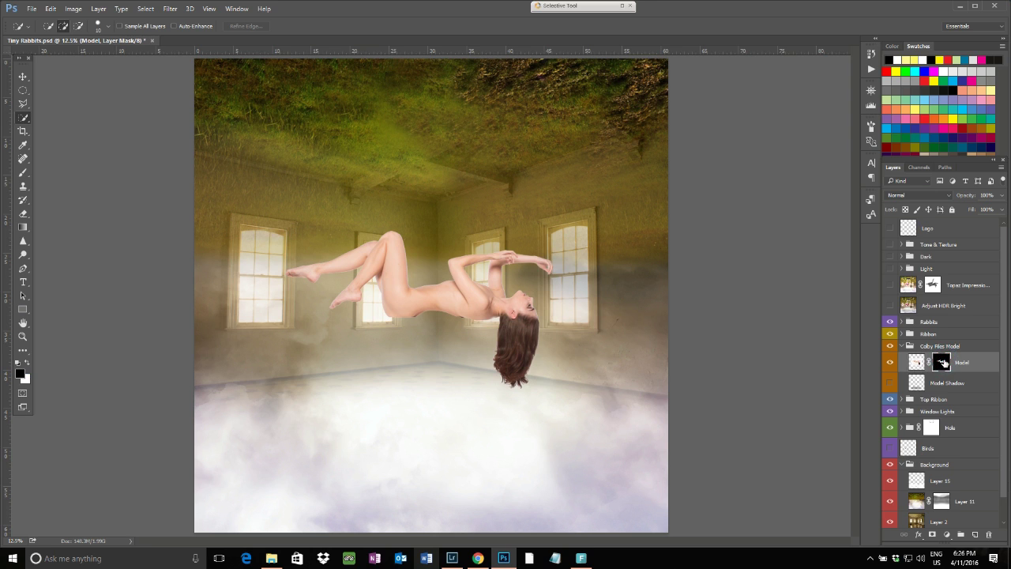
{"action": "right_click", "coordinate": [946, 364]}
{"action": "left_click", "coordinate": [813, 407]}
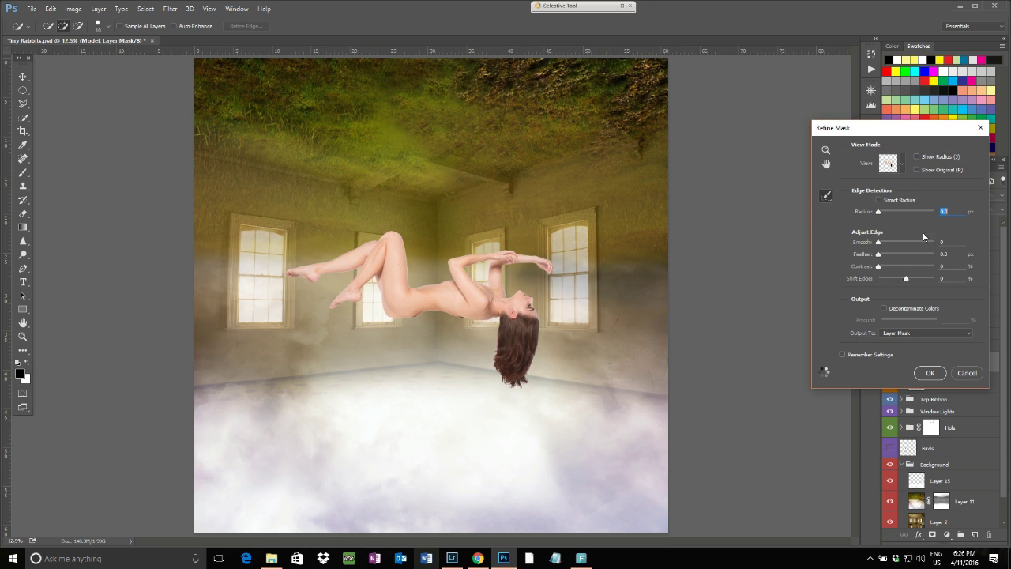
{"action": "left_click", "coordinate": [880, 200]}
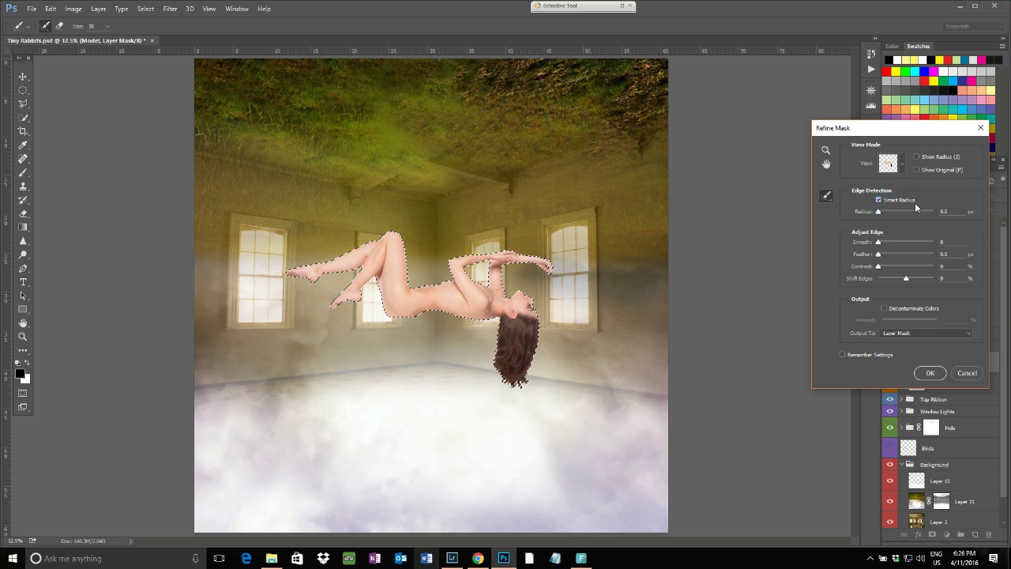
{"action": "left_click", "coordinate": [930, 372]}
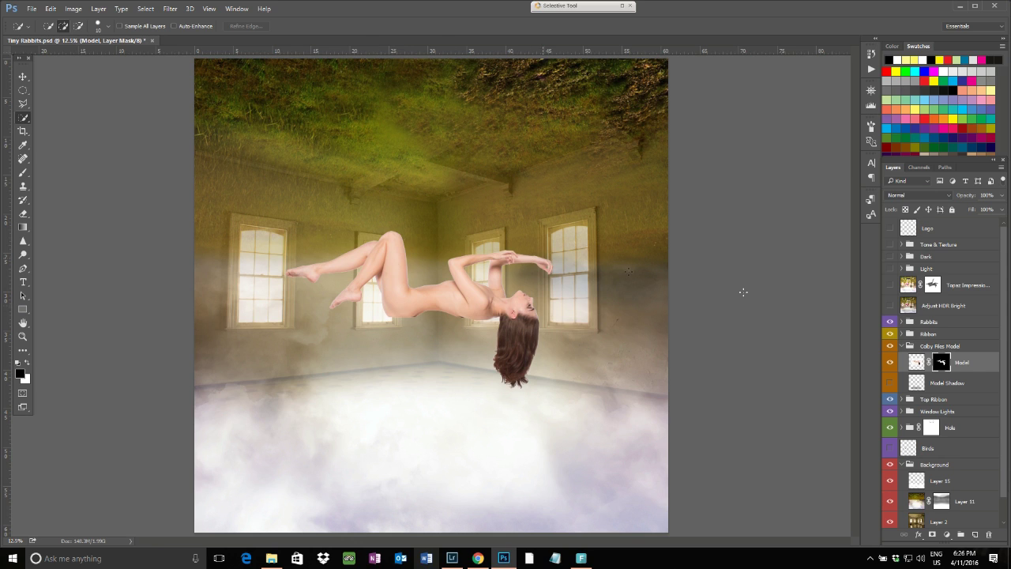
{"action": "left_click", "coordinate": [890, 383]}
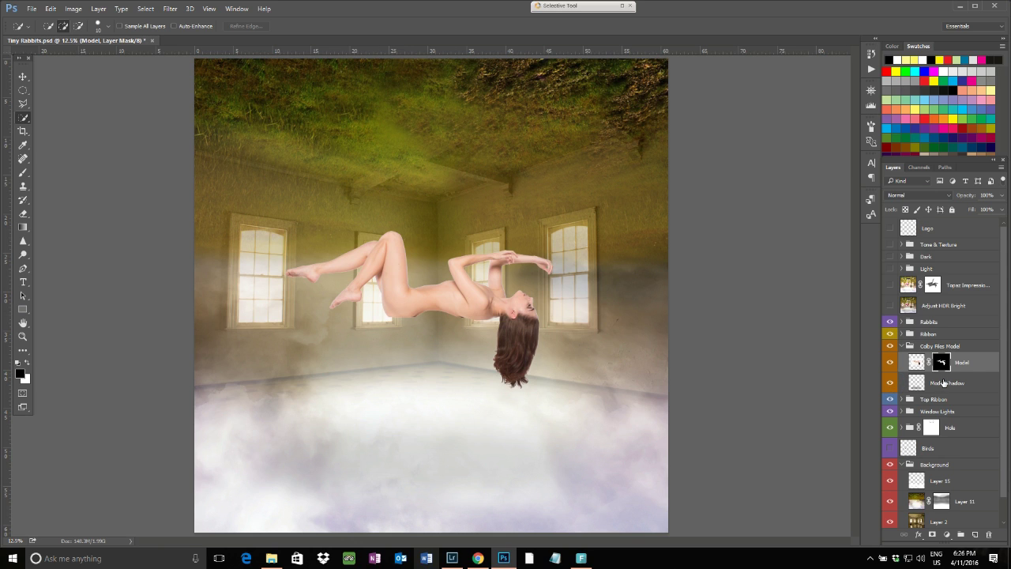
Expand the Ribbon group and show ribbon Layers 7, 6, 5 and 4
{"action": "left_click", "coordinate": [947, 383]}
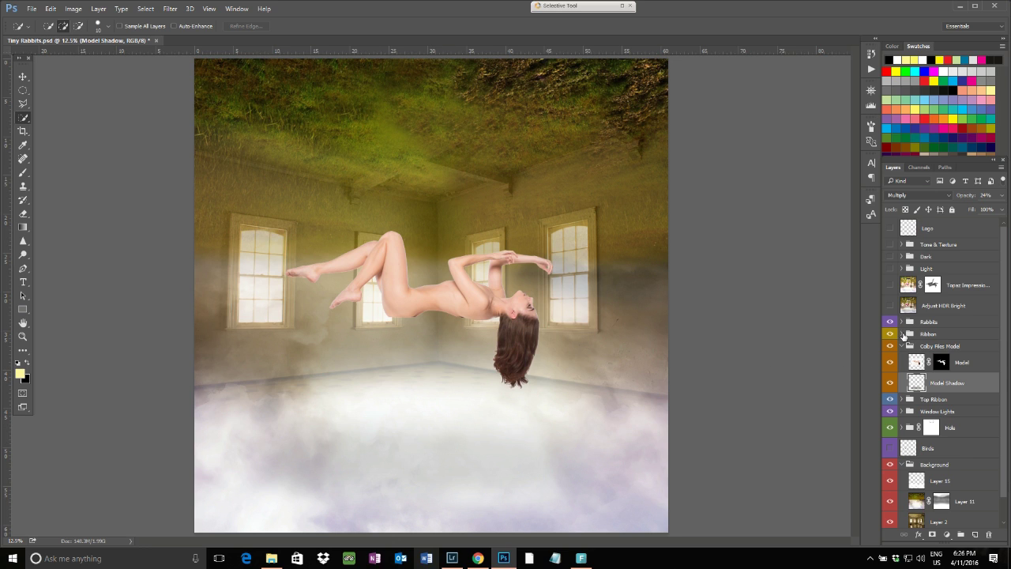
{"action": "left_click", "coordinate": [901, 333]}
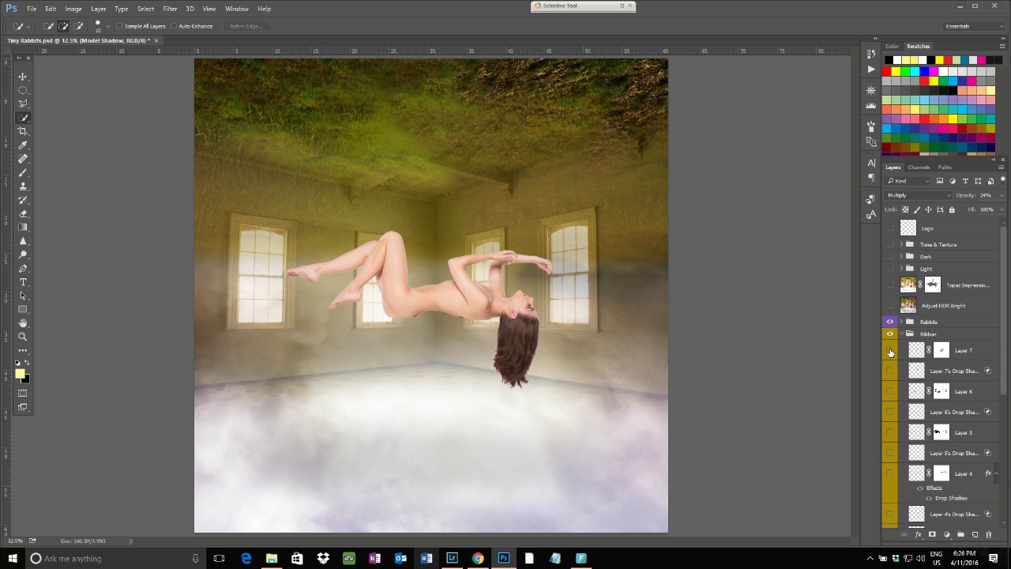
{"action": "left_click", "coordinate": [891, 351]}
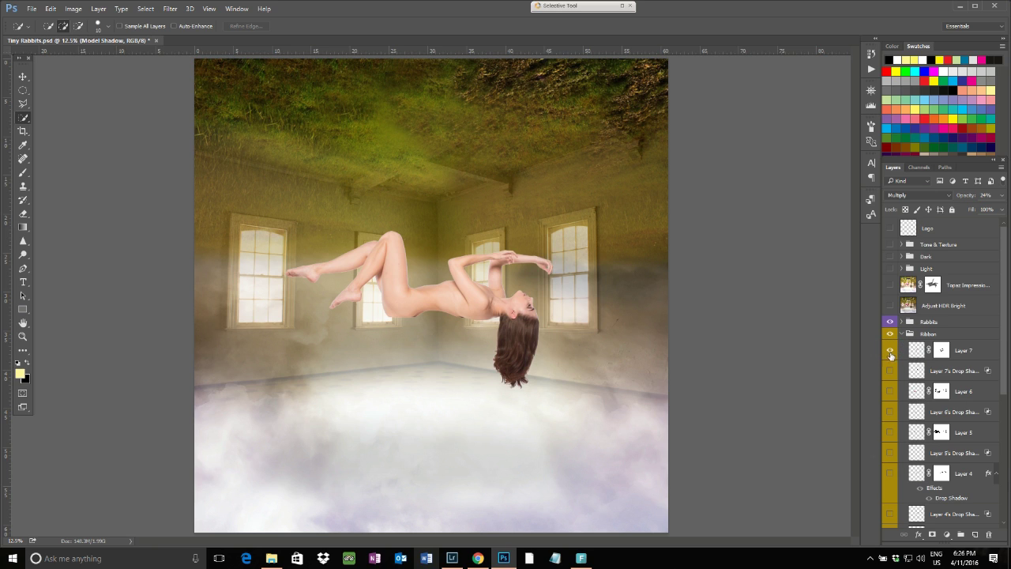
{"action": "left_click", "coordinate": [891, 392]}
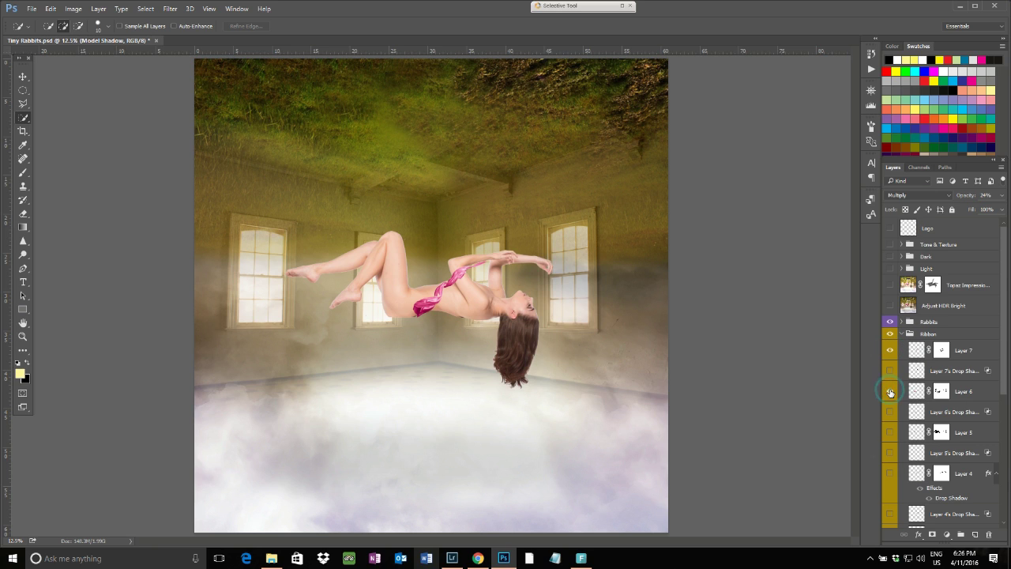
{"action": "left_click", "coordinate": [891, 433]}
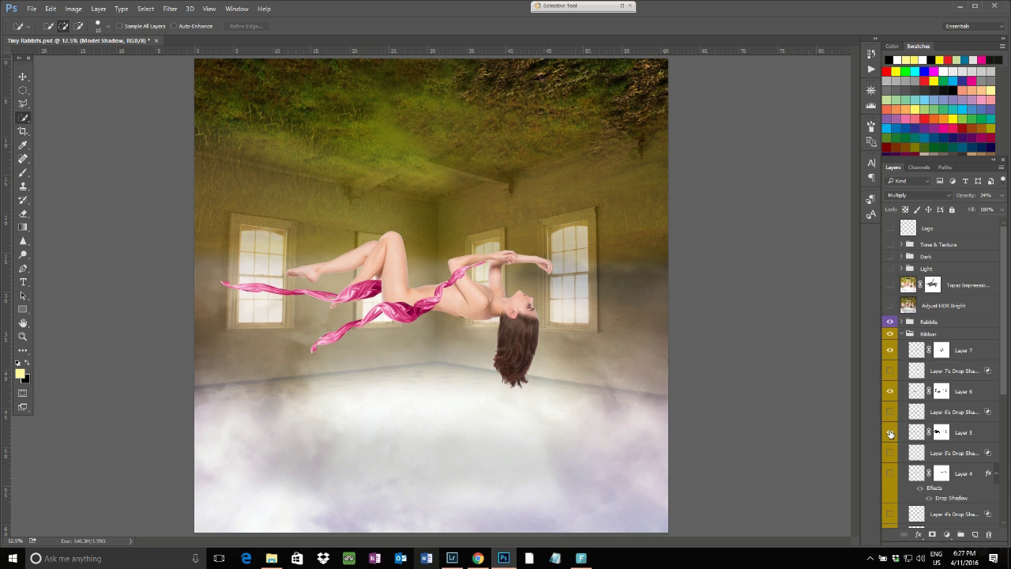
{"action": "left_click", "coordinate": [891, 476]}
Disable and re-enable Layer 7's mask to compare the ribbon
{"action": "right_click", "coordinate": [941, 353]}
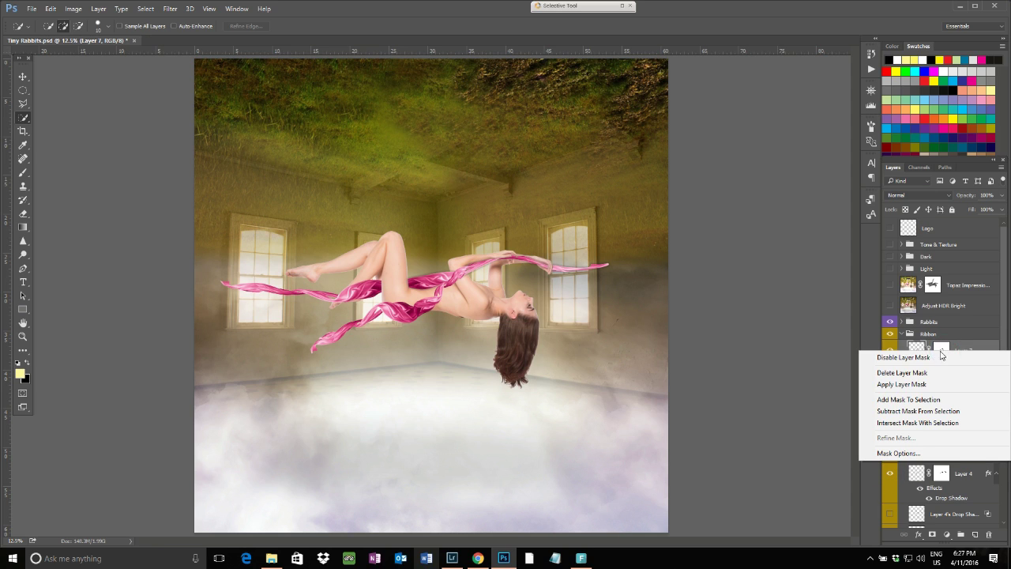
{"action": "left_click", "coordinate": [929, 358]}
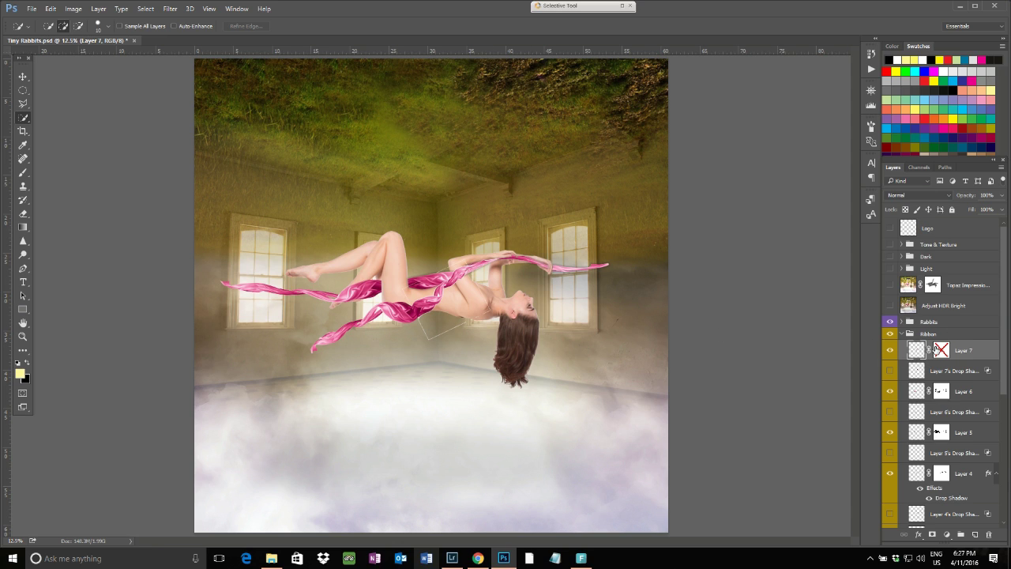
{"action": "right_click", "coordinate": [937, 349]}
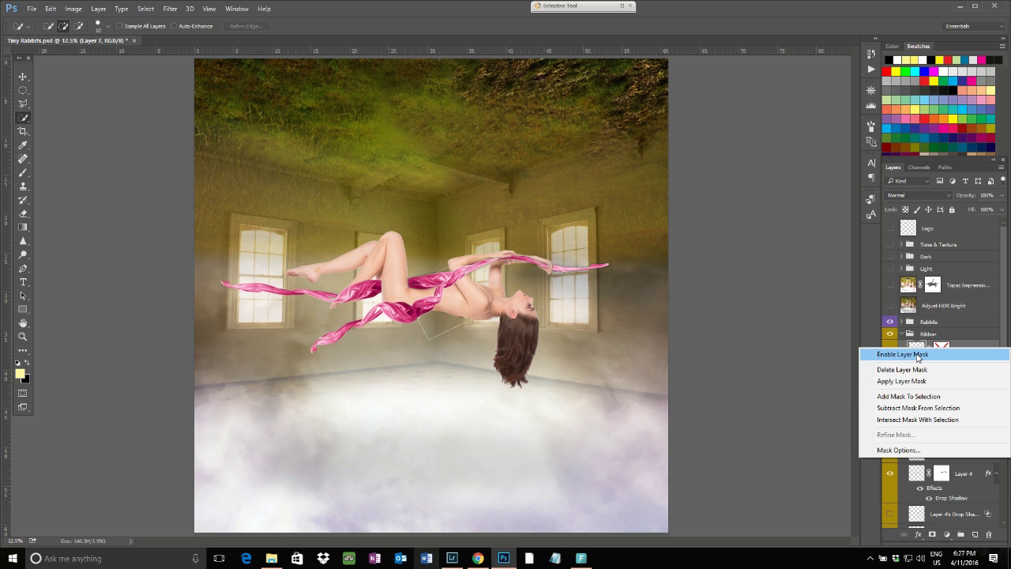
{"action": "left_click", "coordinate": [917, 355]}
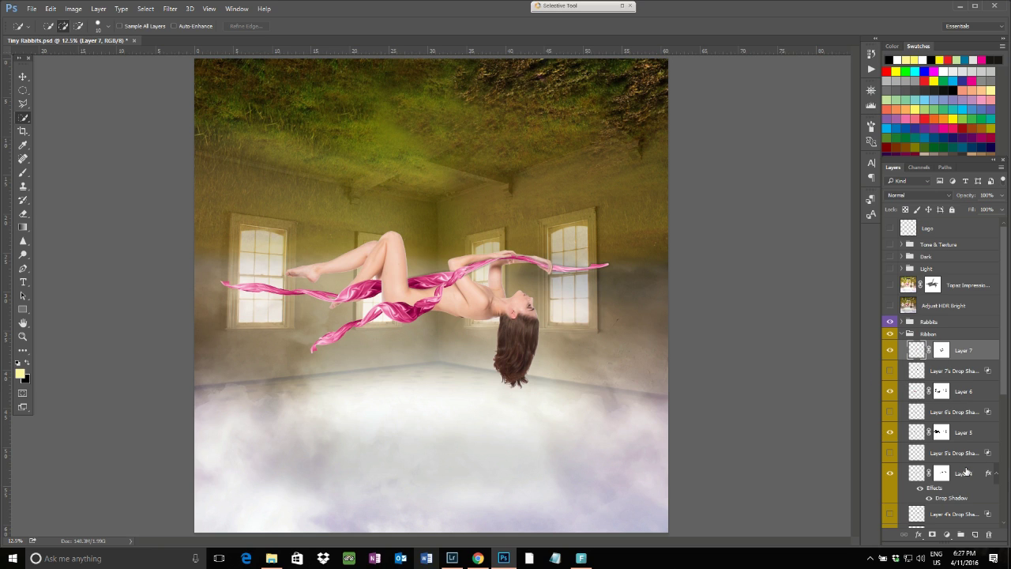
Show the drop shadows of Layers 7, 6 and 5, then select Layer 4
{"action": "scroll", "coordinate": [964, 474], "scroll_direction": "down", "scroll_amount": 1}
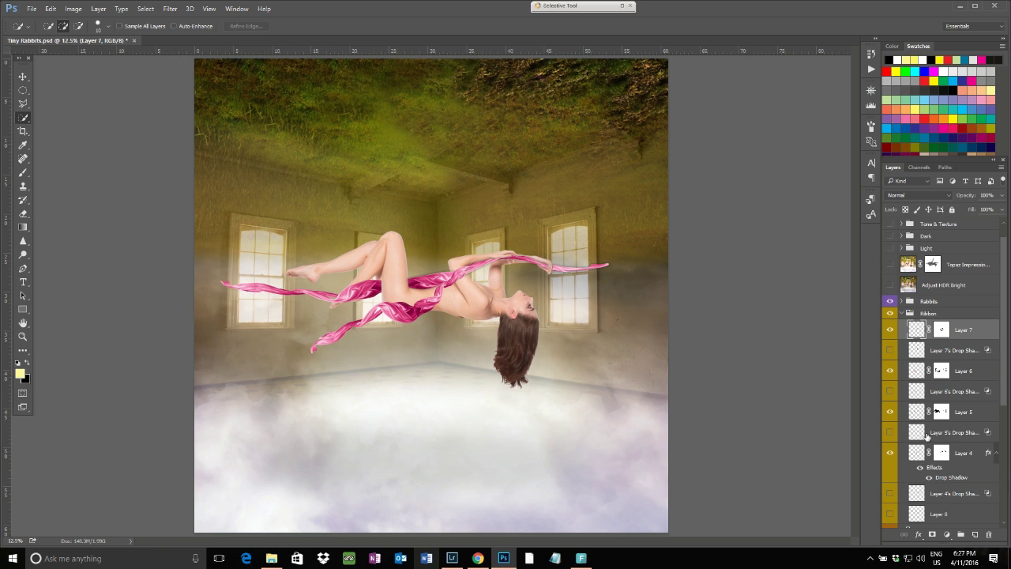
{"action": "left_click", "coordinate": [890, 351]}
{"action": "left_click", "coordinate": [890, 391]}
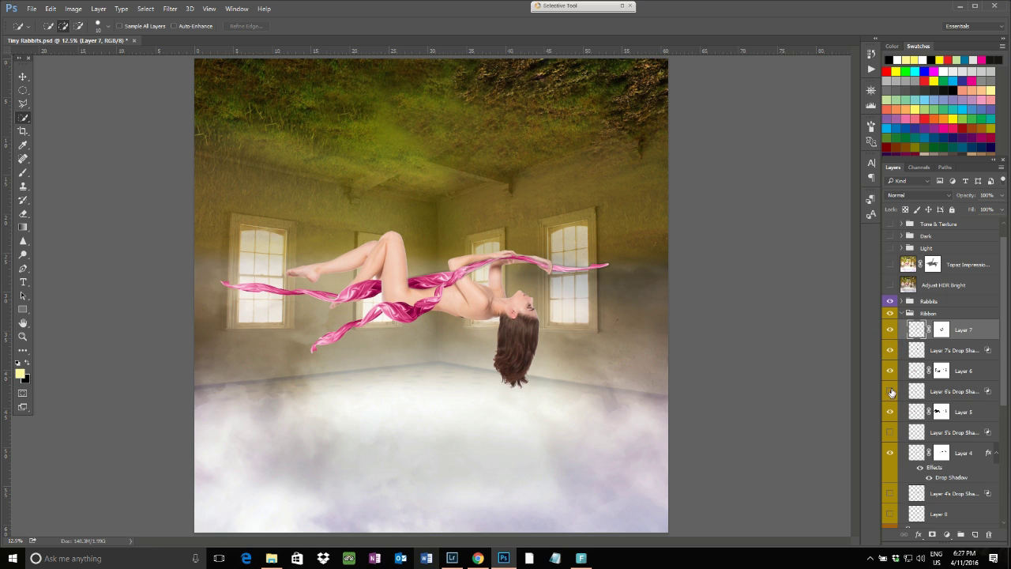
{"action": "left_click", "coordinate": [890, 432]}
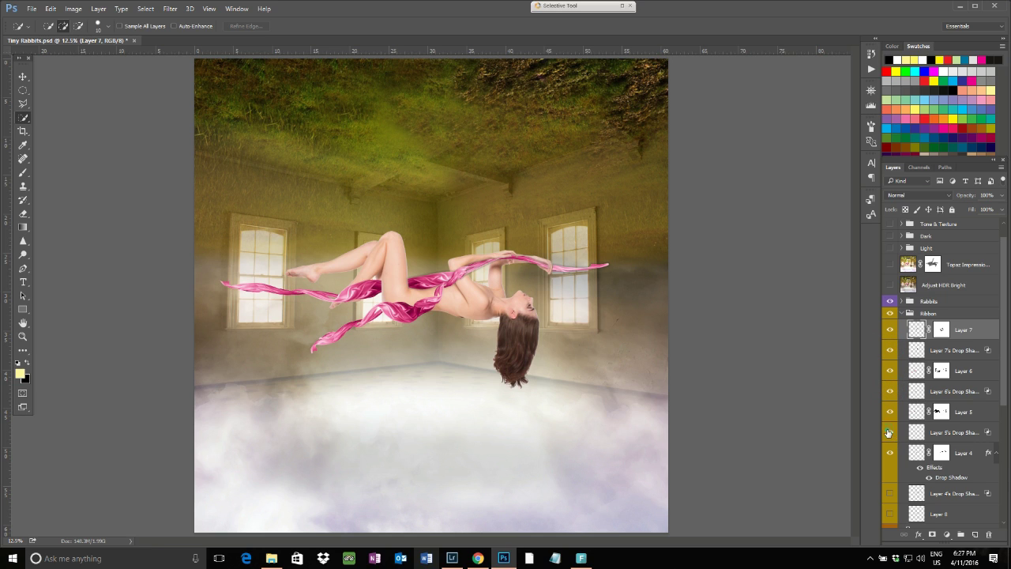
{"action": "left_click", "coordinate": [935, 468]}
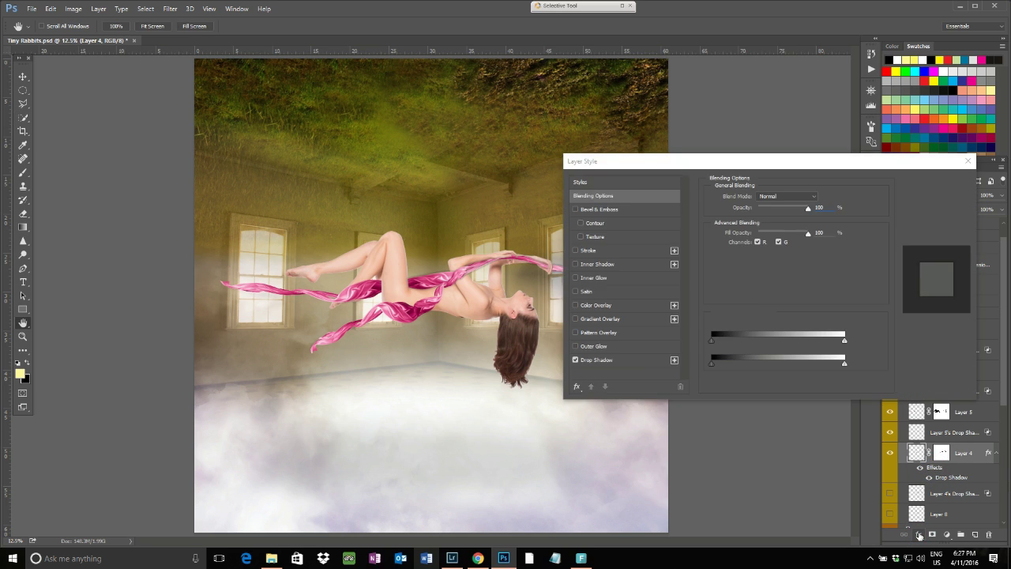
Review Layer 4's Drop Shadow settings and convert its effects into separate layers
{"action": "left_click", "coordinate": [637, 360]}
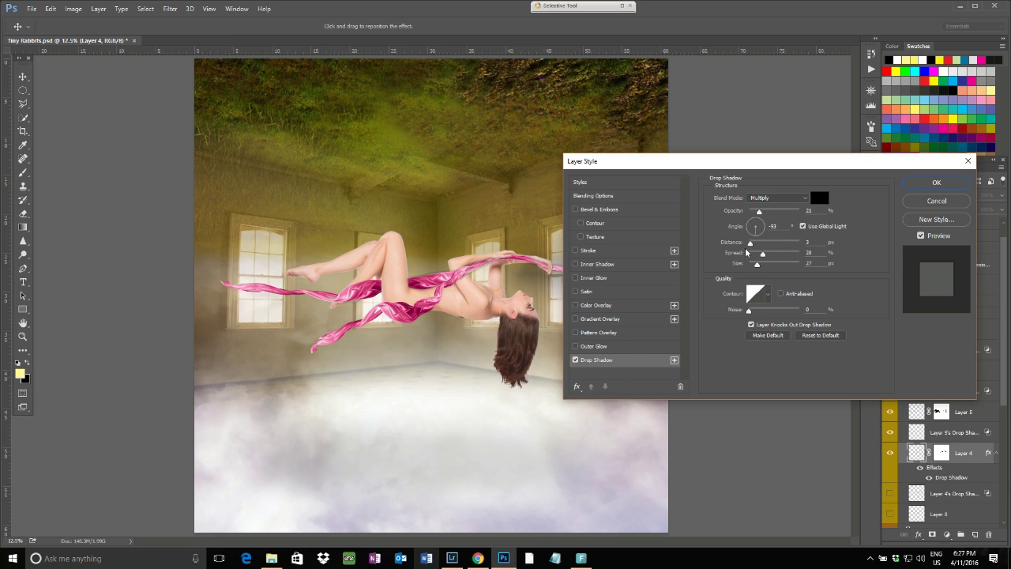
{"action": "left_click", "coordinate": [917, 182]}
{"action": "right_click", "coordinate": [937, 471]}
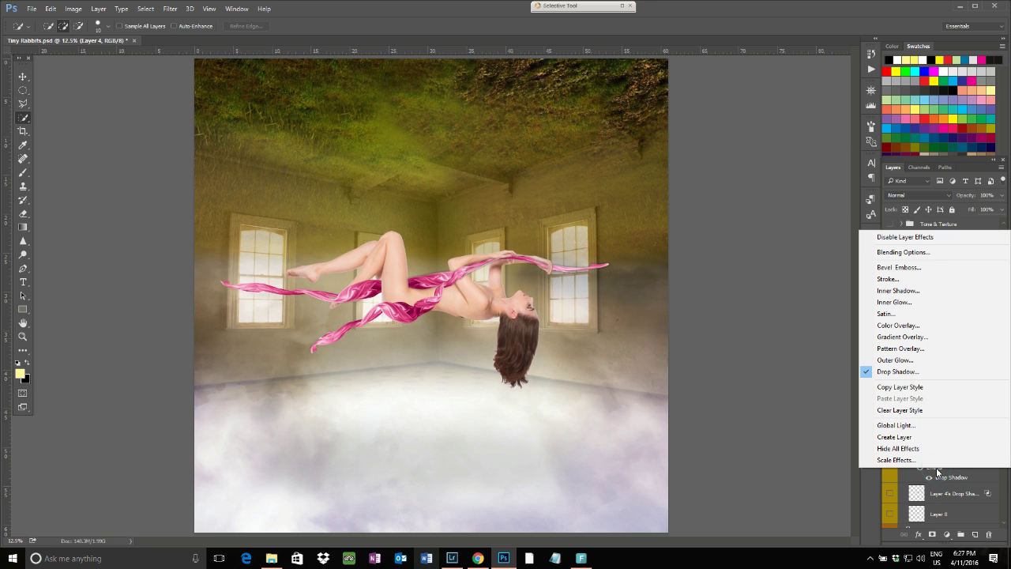
{"action": "left_click", "coordinate": [899, 439]}
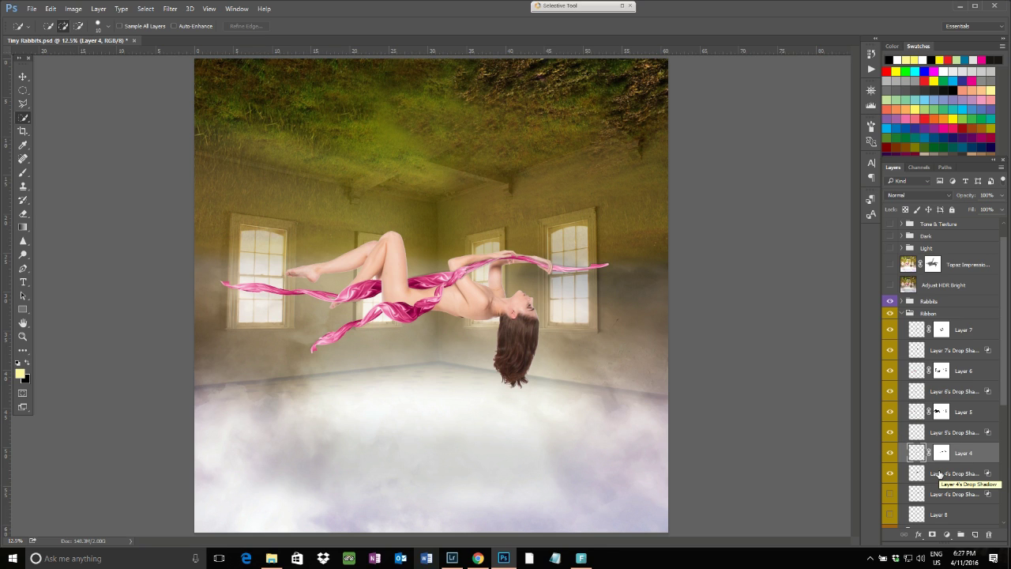
Toggle the Layer 4 and Layer 5 drop-shadow layers to compare, then show Layer 8
{"action": "left_click", "coordinate": [890, 494]}
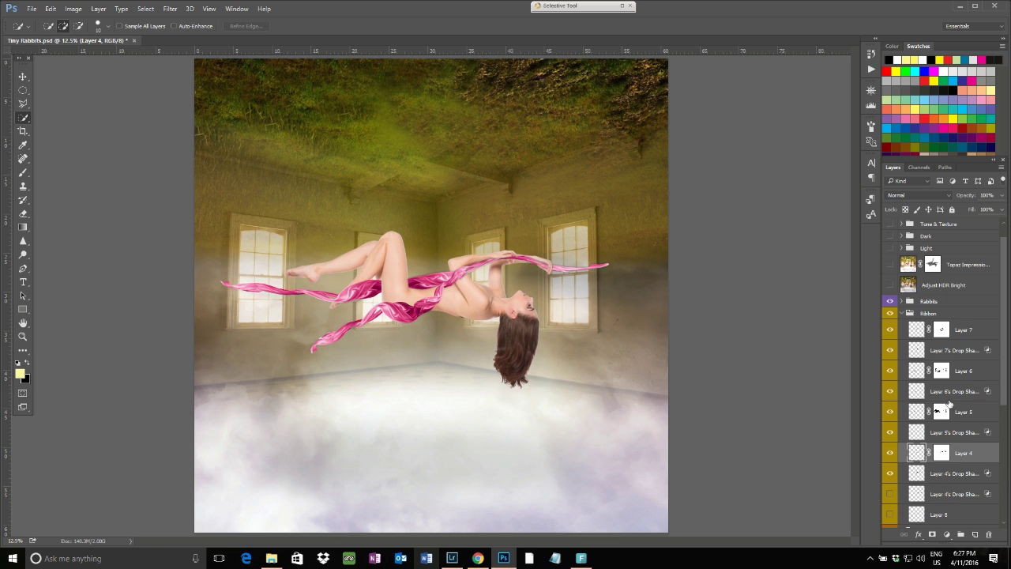
{"action": "left_click", "coordinate": [888, 473]}
{"action": "left_click", "coordinate": [890, 433]}
{"action": "left_click", "coordinate": [892, 434]}
{"action": "left_click", "coordinate": [891, 493]}
{"action": "left_click", "coordinate": [891, 516]}
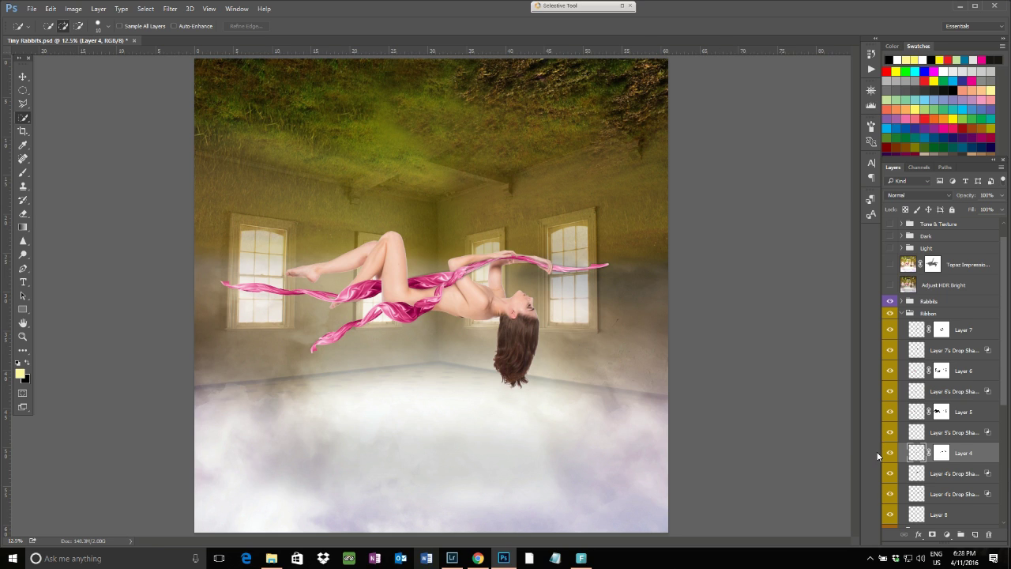
Collapse Ribbon, expand the Hole group, and show Ellipse 1 and Ellipse 2 with effects on
{"action": "left_click", "coordinate": [903, 313]}
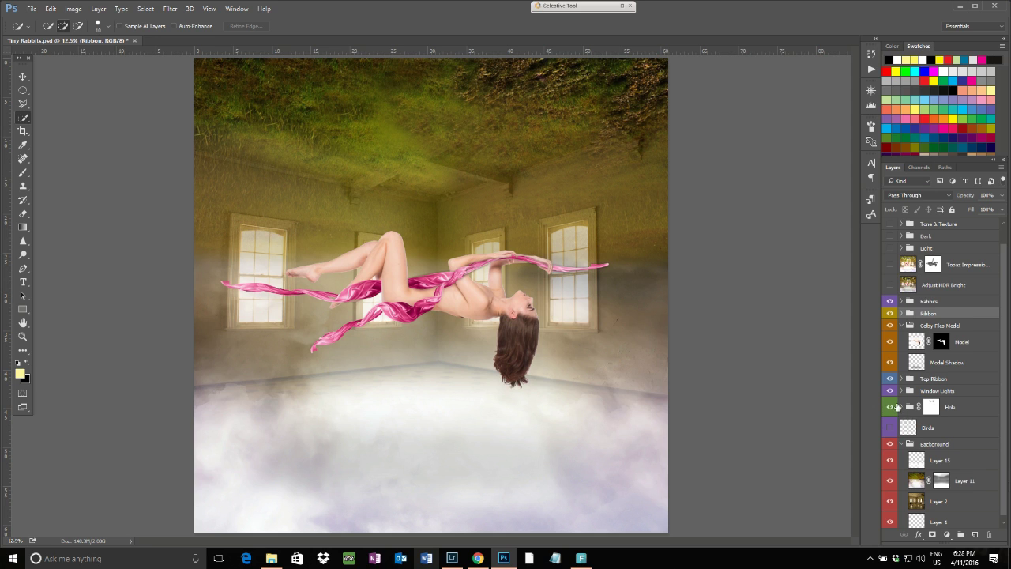
{"action": "left_click", "coordinate": [902, 407]}
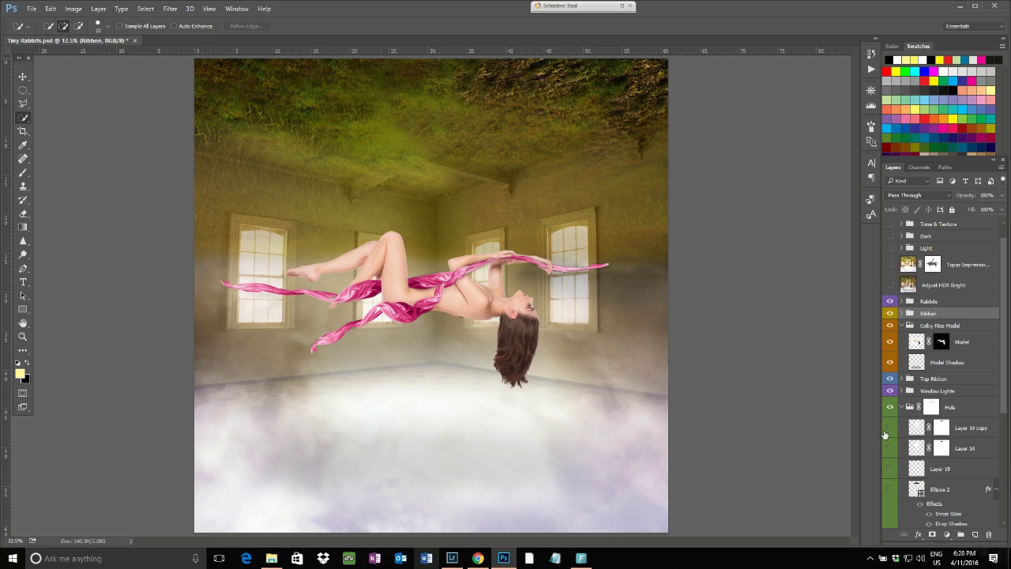
{"action": "left_click_drag", "start_coordinate": [1005, 385], "coordinate": [1007, 452]}
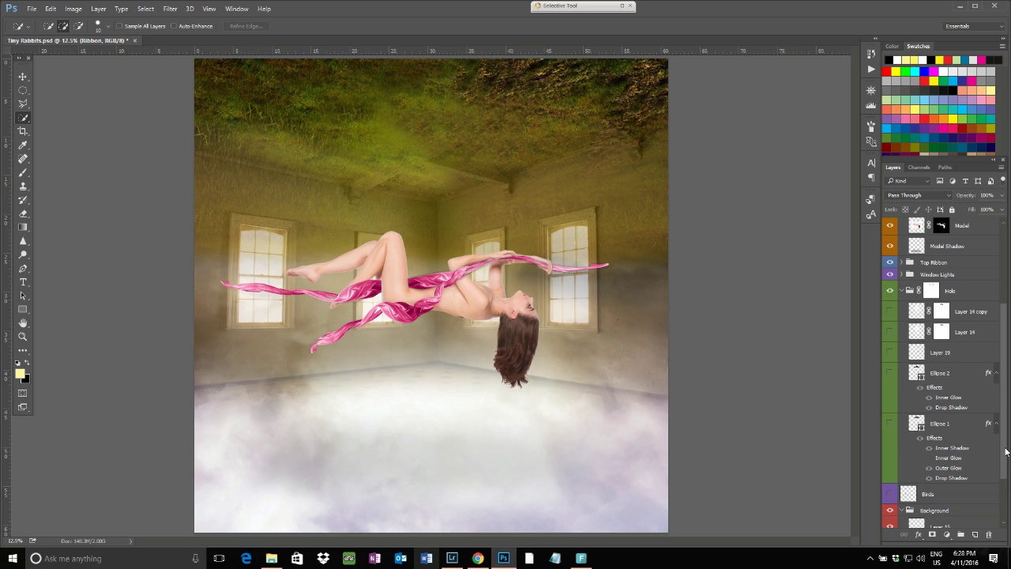
{"action": "left_click", "coordinate": [891, 425]}
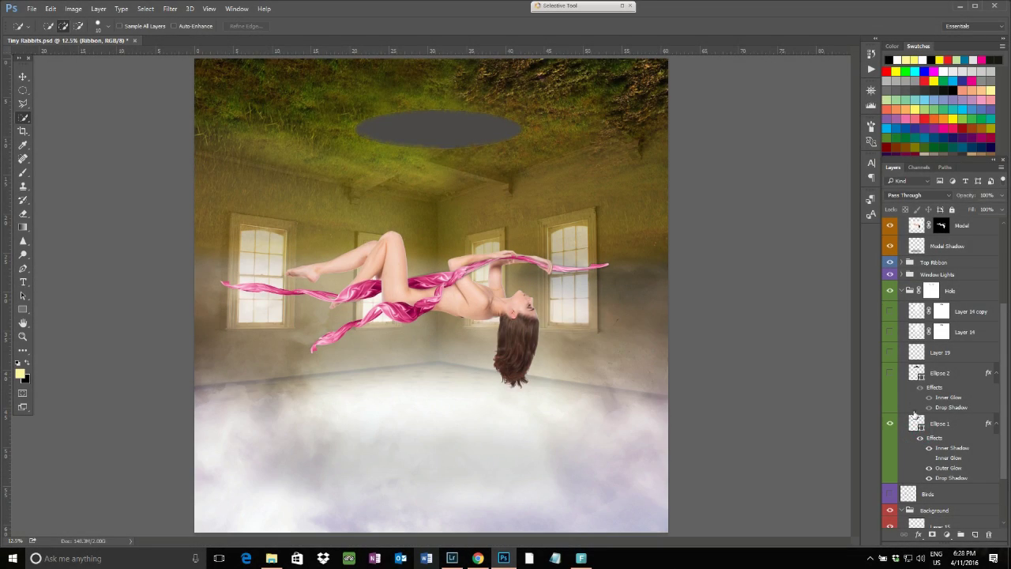
{"action": "left_click", "coordinate": [891, 373]}
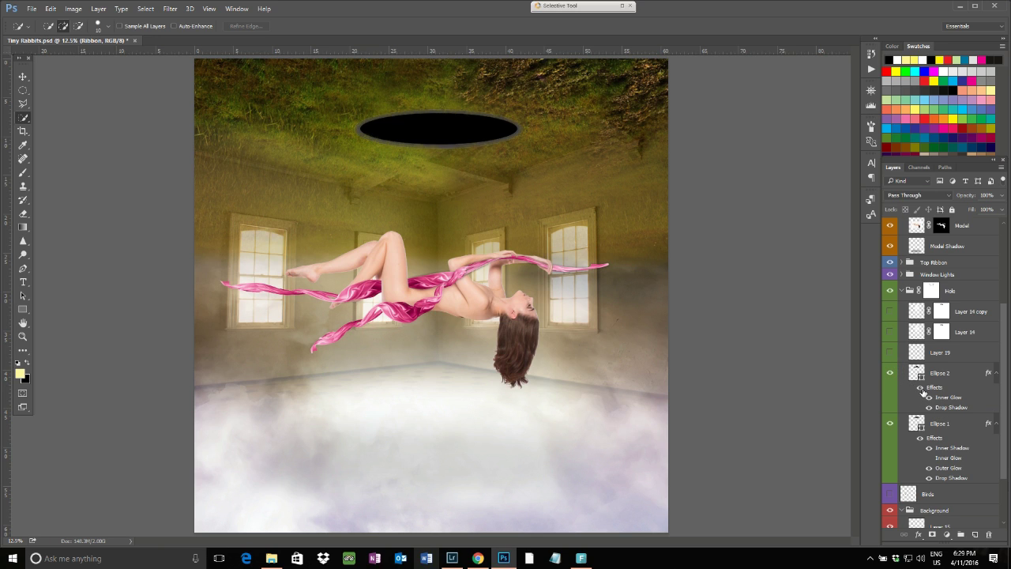
{"action": "left_click", "coordinate": [920, 388]}
{"action": "left_click", "coordinate": [920, 388]}
Show Layer 14's light rays under the hole, keeping Layer 14 copy hidden
{"action": "left_click", "coordinate": [941, 354]}
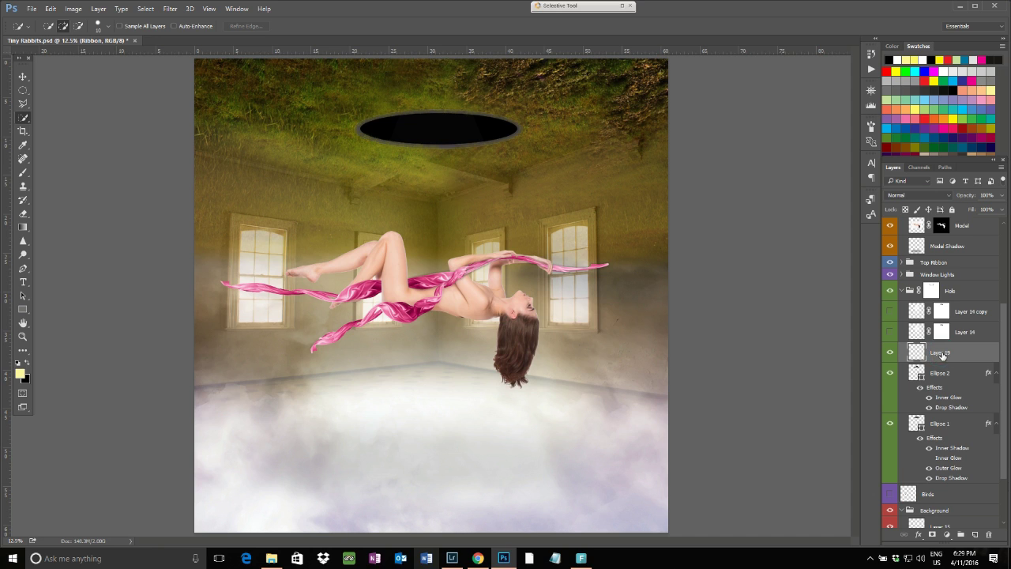
{"action": "left_click", "coordinate": [891, 333]}
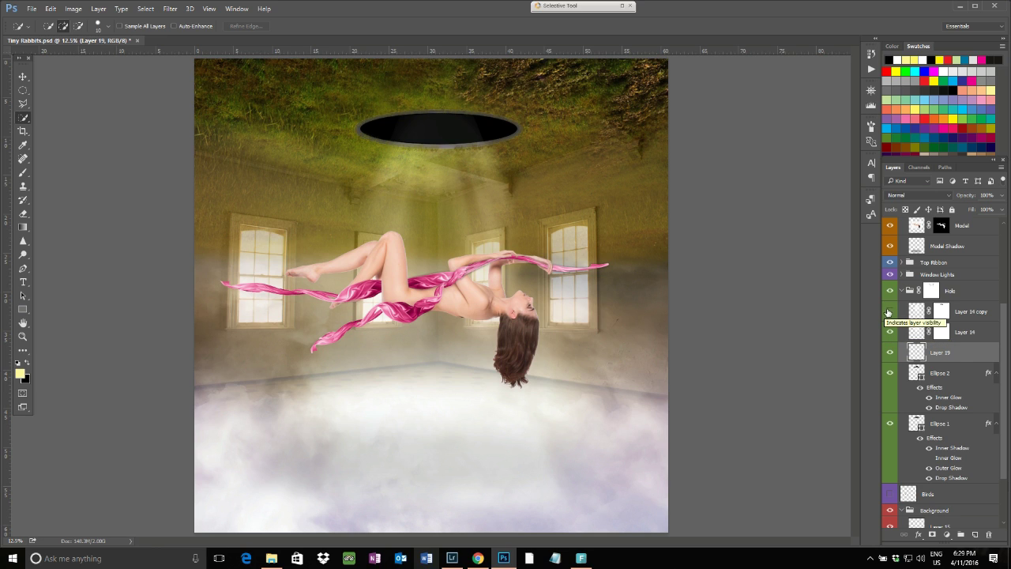
{"action": "left_click", "coordinate": [890, 312]}
Try stamping a large light-beam brush on Layer 19, then undo the stamps
{"action": "left_click", "coordinate": [22, 173]}
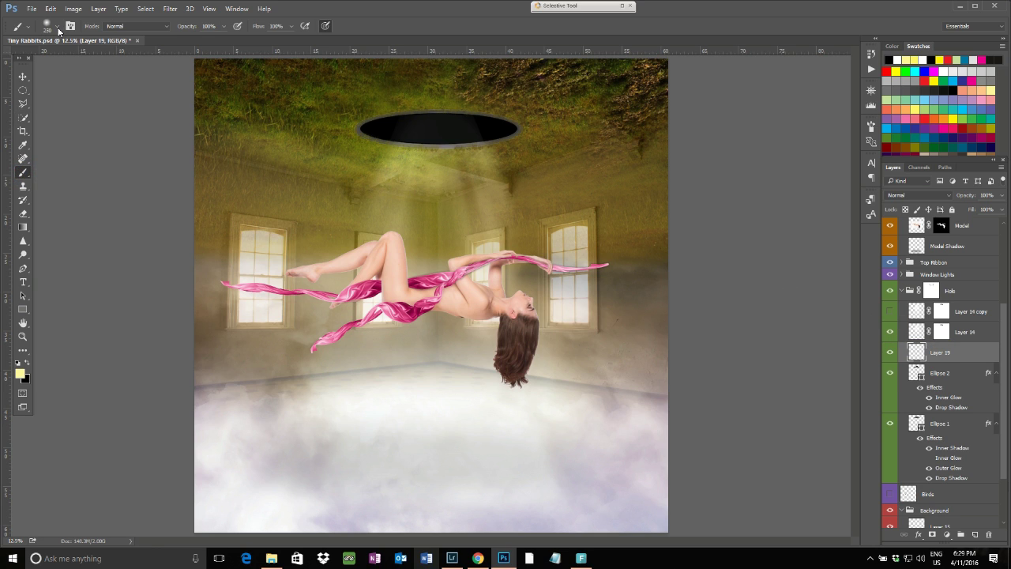
{"action": "left_click", "coordinate": [58, 30]}
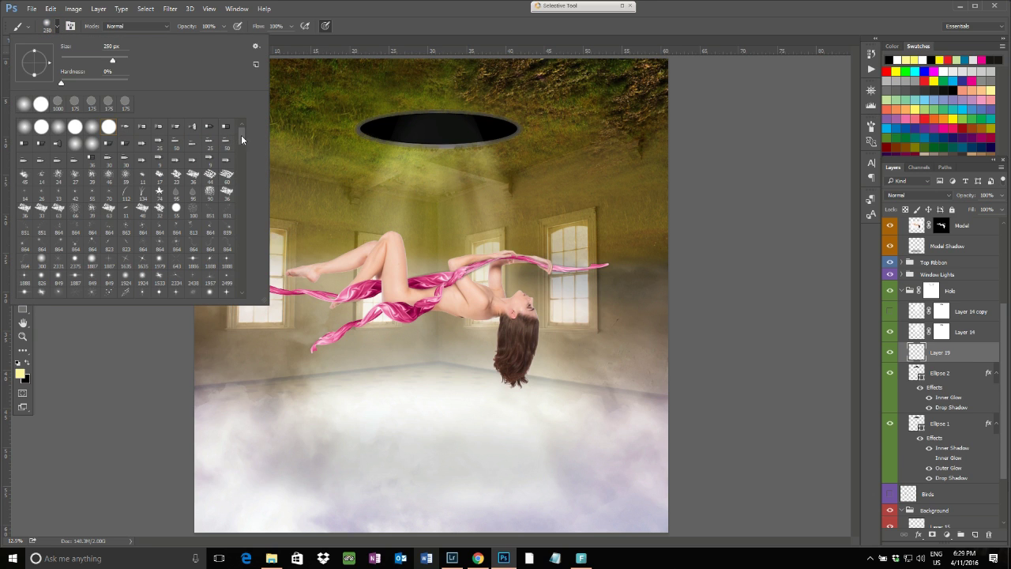
{"action": "scroll", "coordinate": [242, 139], "scroll_direction": "down", "scroll_amount": 1}
{"action": "scroll", "coordinate": [246, 294], "scroll_direction": "down", "scroll_amount": 5}
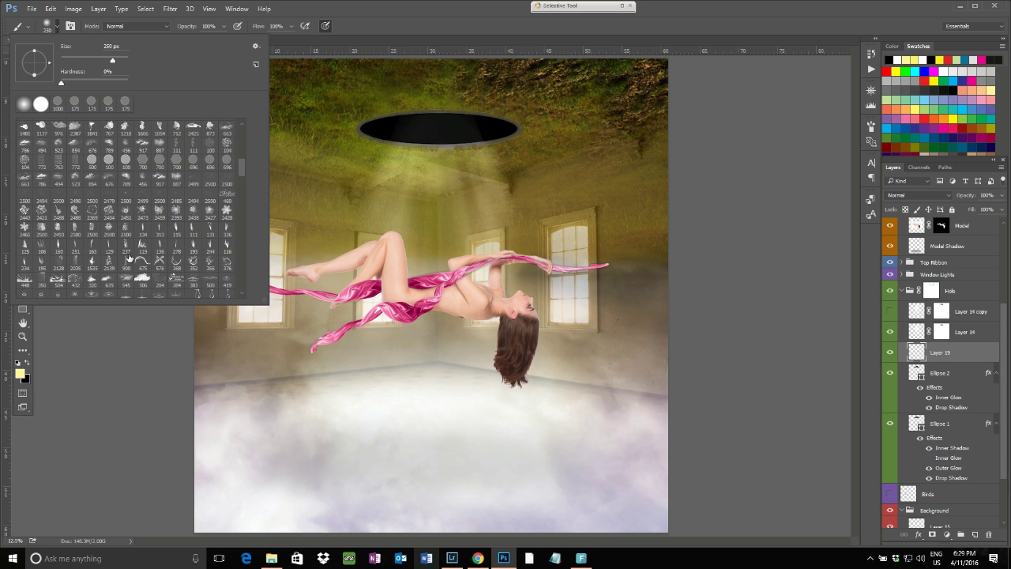
{"action": "scroll", "coordinate": [127, 266], "scroll_direction": "down", "scroll_amount": 2}
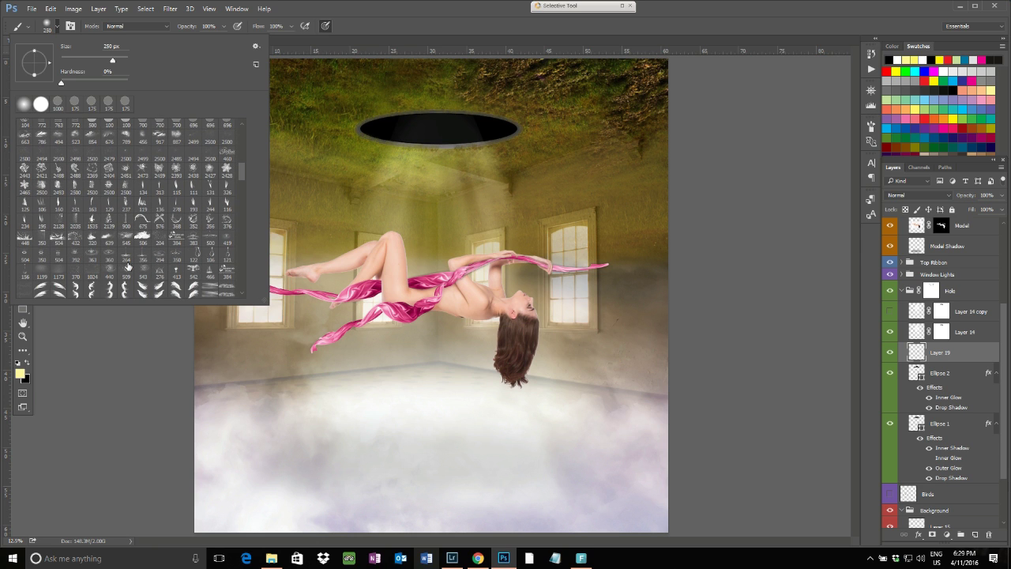
{"action": "scroll", "coordinate": [128, 267], "scroll_direction": "down", "scroll_amount": 5}
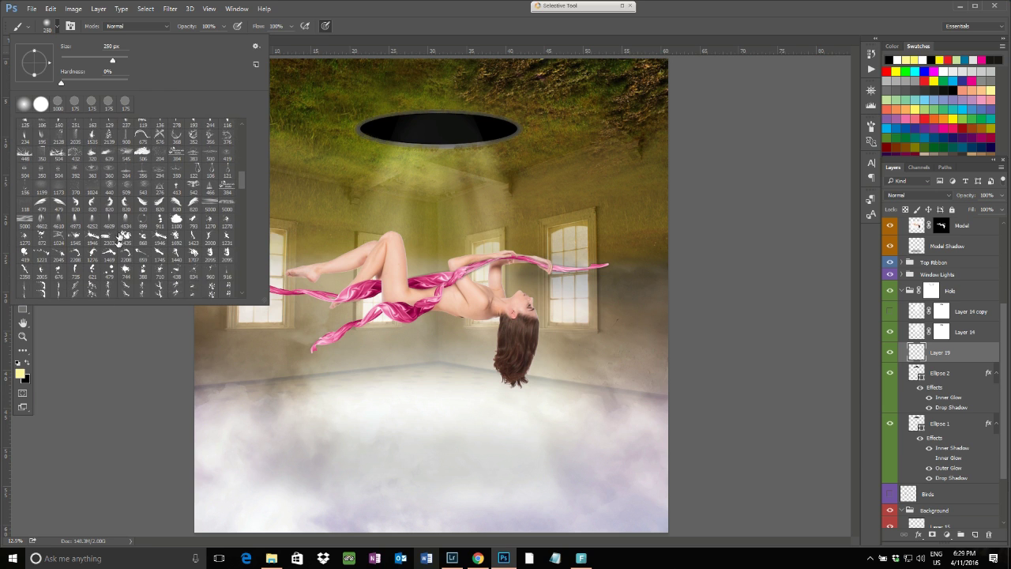
{"action": "scroll", "coordinate": [122, 230], "scroll_direction": "down", "scroll_amount": 2}
{"action": "left_click", "coordinate": [126, 211]}
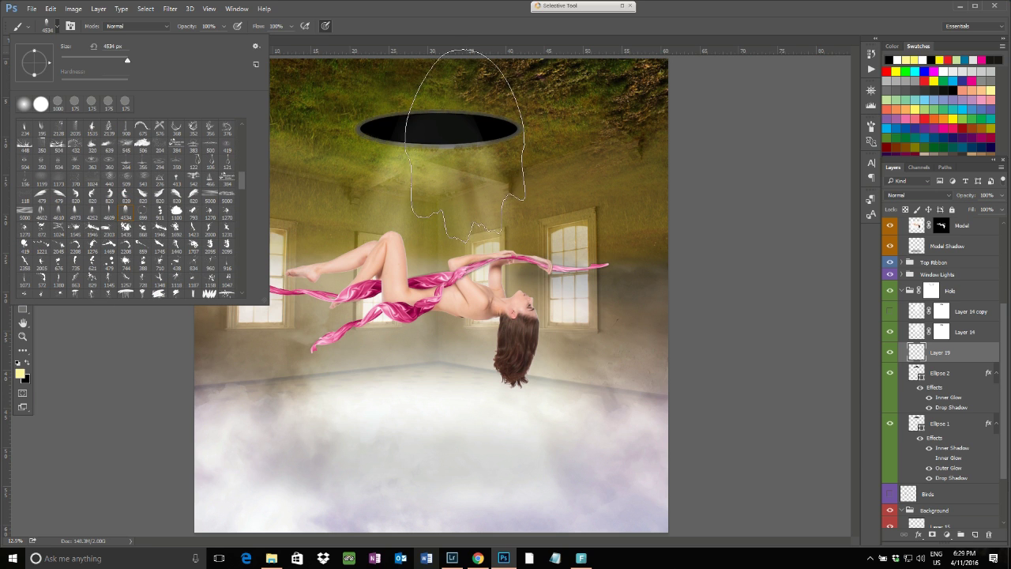
{"action": "left_click", "coordinate": [438, 210]}
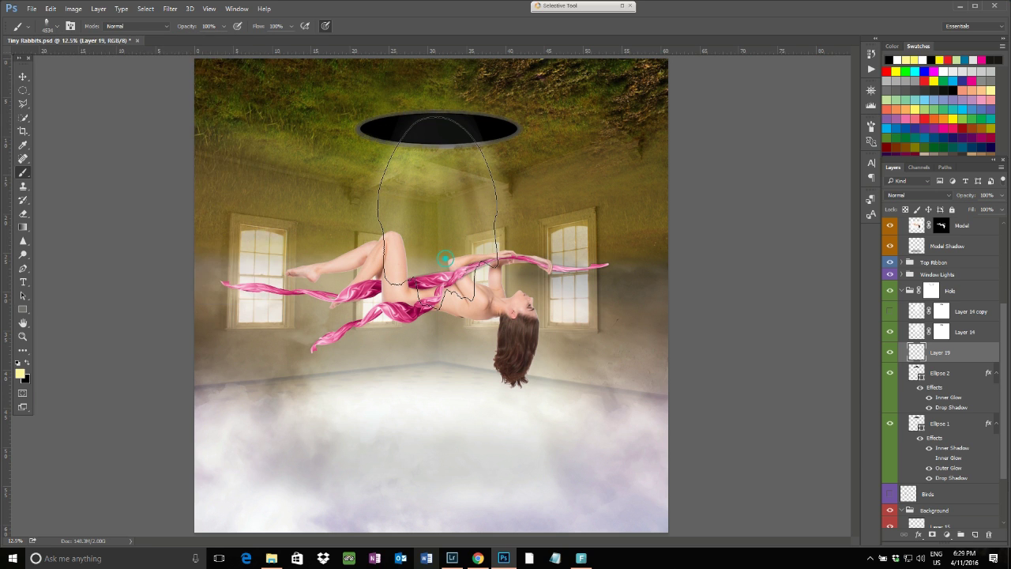
{"action": "left_click", "coordinate": [438, 209]}
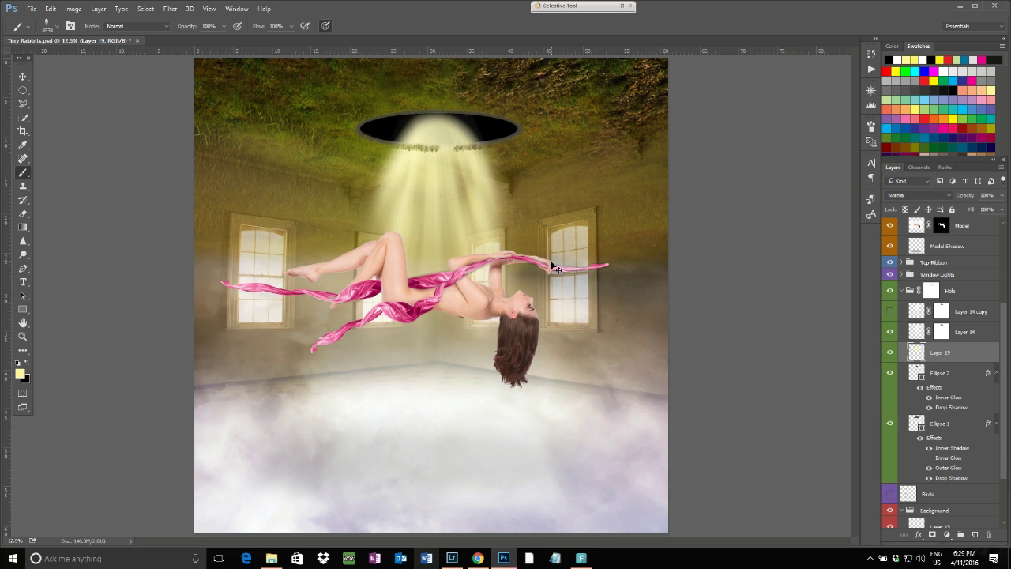
{"action": "key", "text": "ctrl+alt+z"}
{"action": "key", "text": "ctrl+alt+z"}
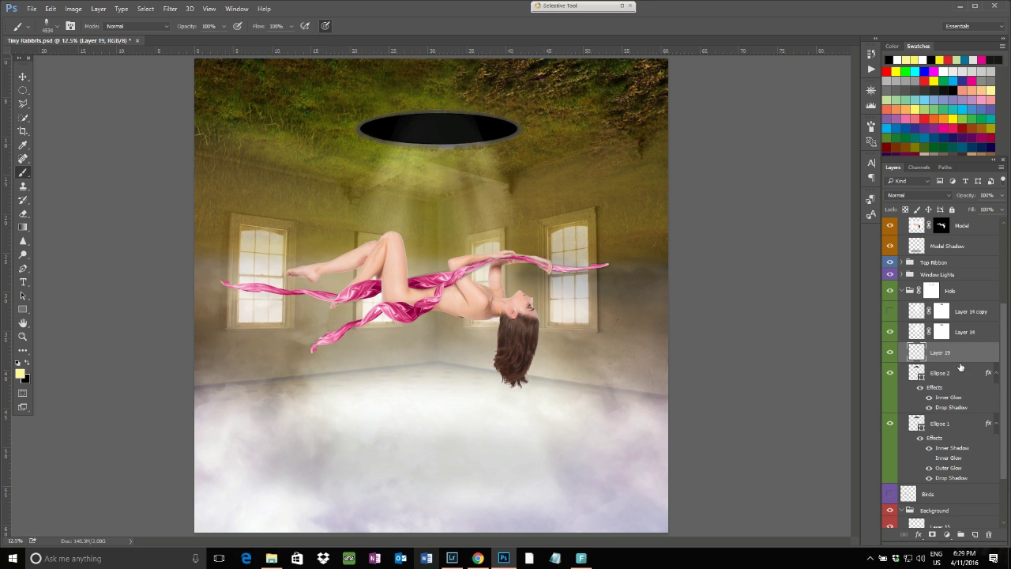
Turn on Layer 14 copy for extra light rays and collapse the Hole group
{"action": "left_click", "coordinate": [972, 335]}
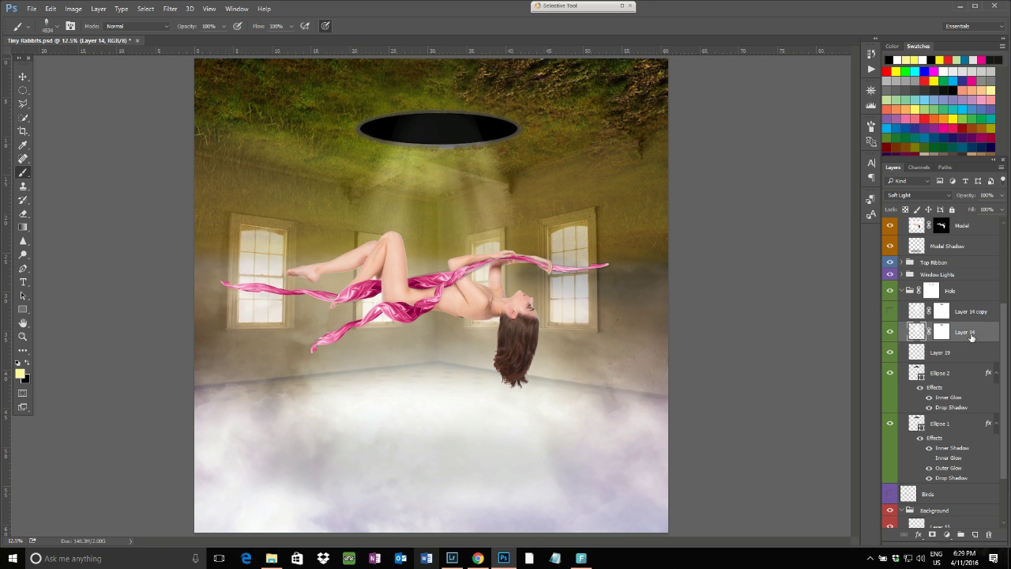
{"action": "left_click", "coordinate": [890, 311]}
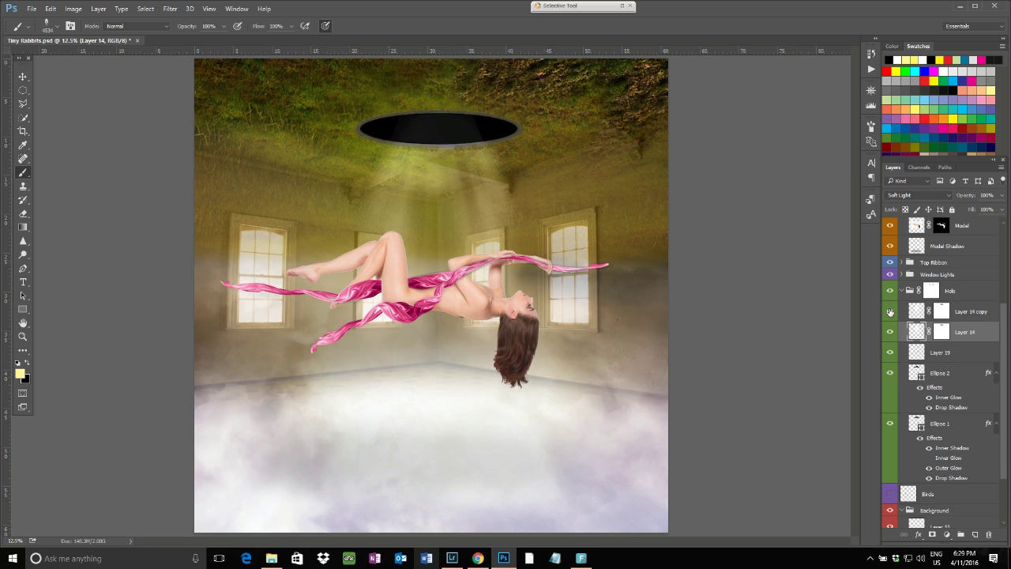
{"action": "left_click", "coordinate": [963, 315]}
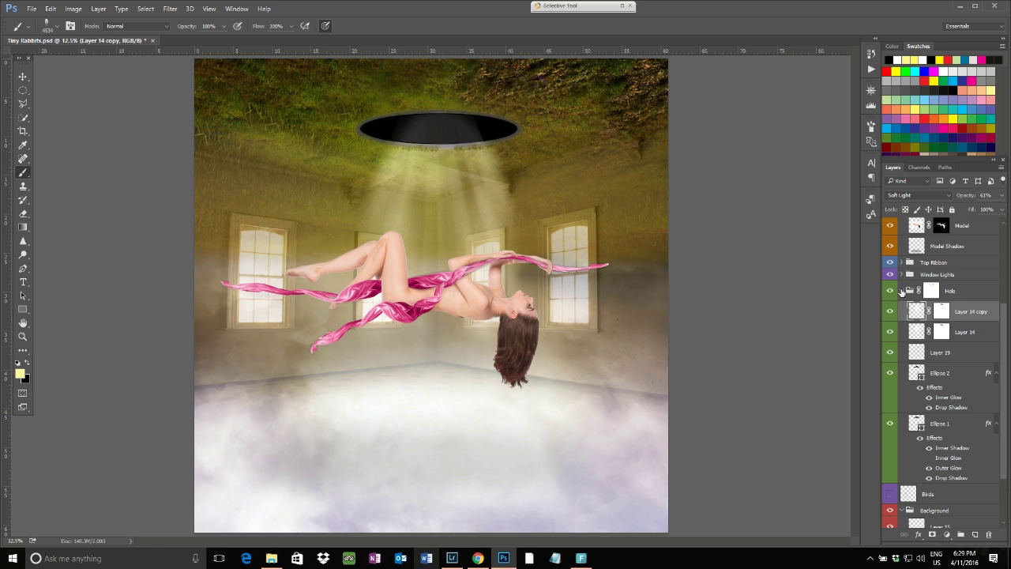
{"action": "left_click", "coordinate": [902, 290]}
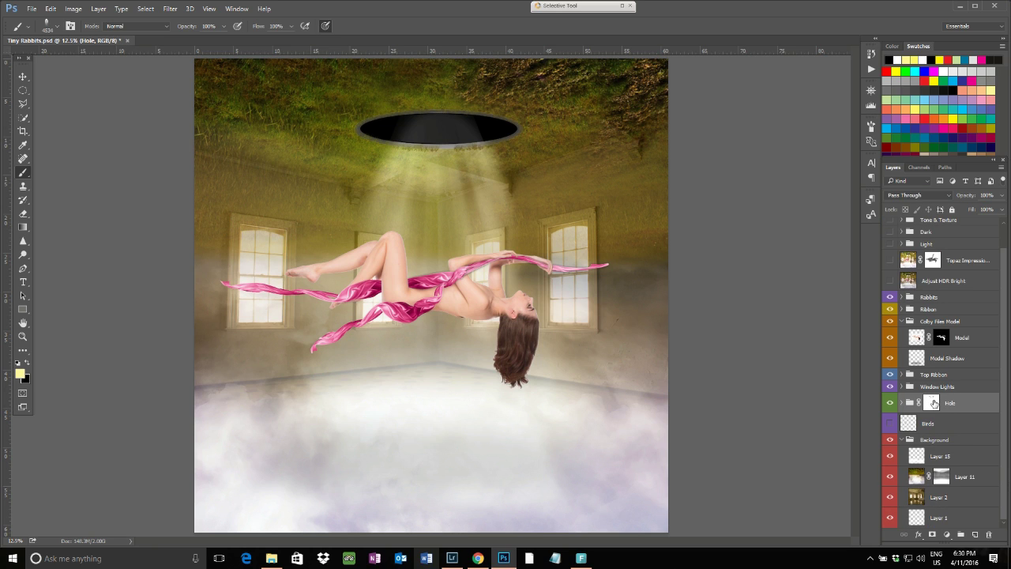
{"action": "left_click", "coordinate": [967, 402]}
{"action": "key", "text": "ctrl+plus"}
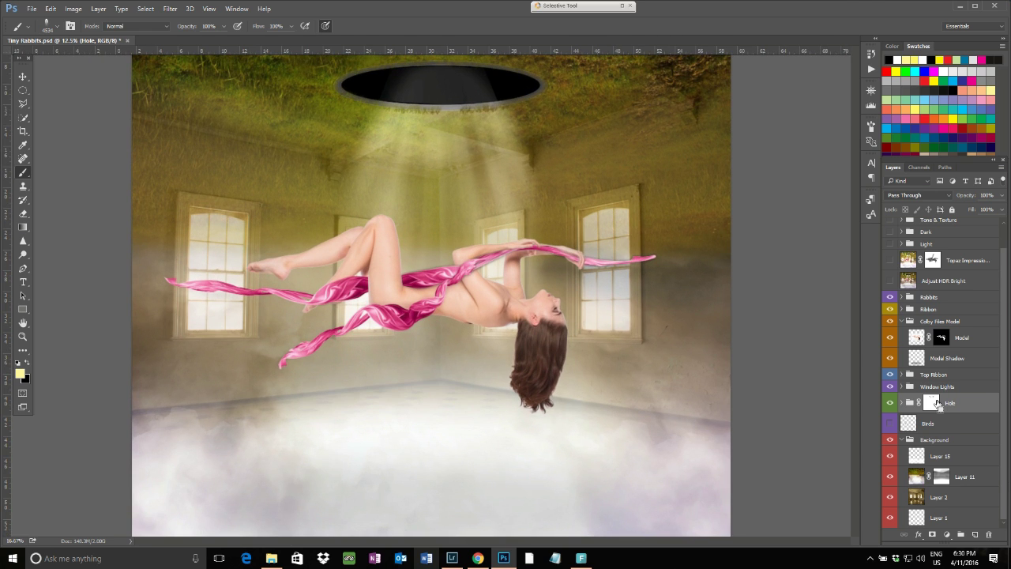
{"action": "key", "text": "ctrl+plus"}
{"action": "key", "text": "ctrl+plus"}
{"action": "left_click_drag", "start_coordinate": [471, 175], "coordinate": [495, 287]}
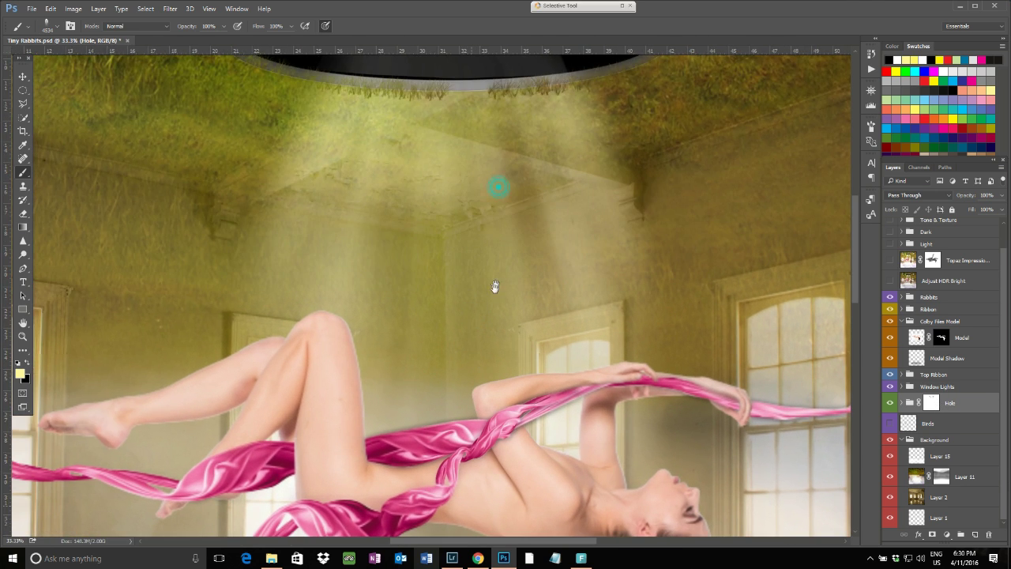
{"action": "scroll", "coordinate": [495, 287], "scroll_direction": "up", "scroll_amount": 3}
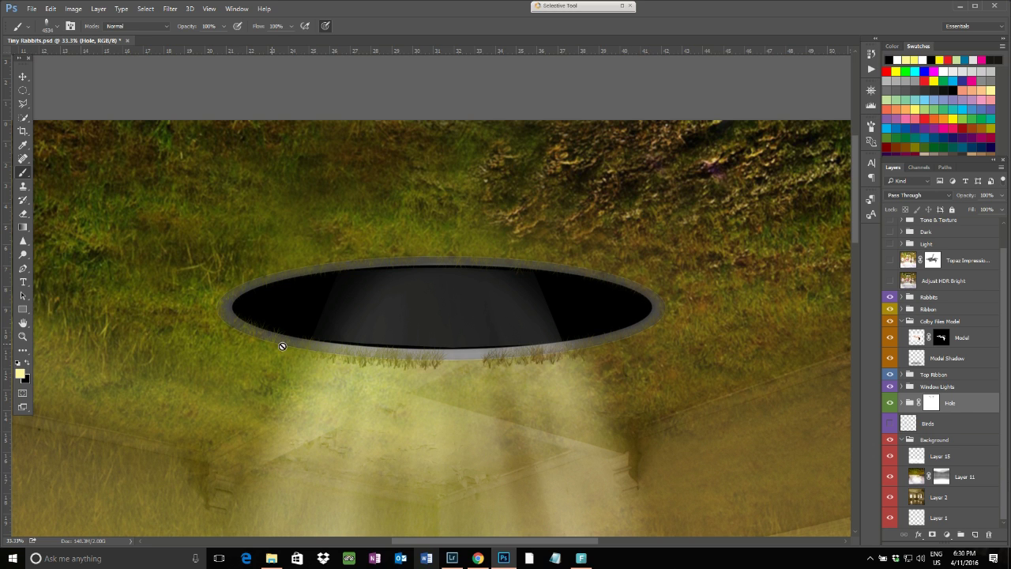
{"action": "left_click", "coordinate": [320, 353]}
{"action": "left_click", "coordinate": [512, 223]}
{"action": "right_click", "coordinate": [932, 402]}
{"action": "left_click", "coordinate": [904, 405]}
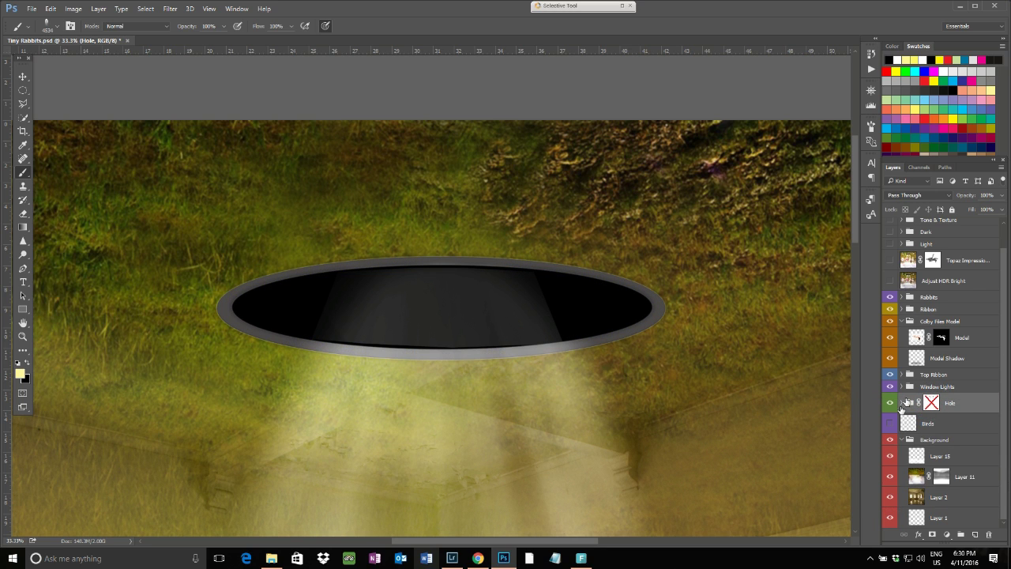
{"action": "right_click", "coordinate": [931, 402]}
{"action": "left_click", "coordinate": [922, 408]}
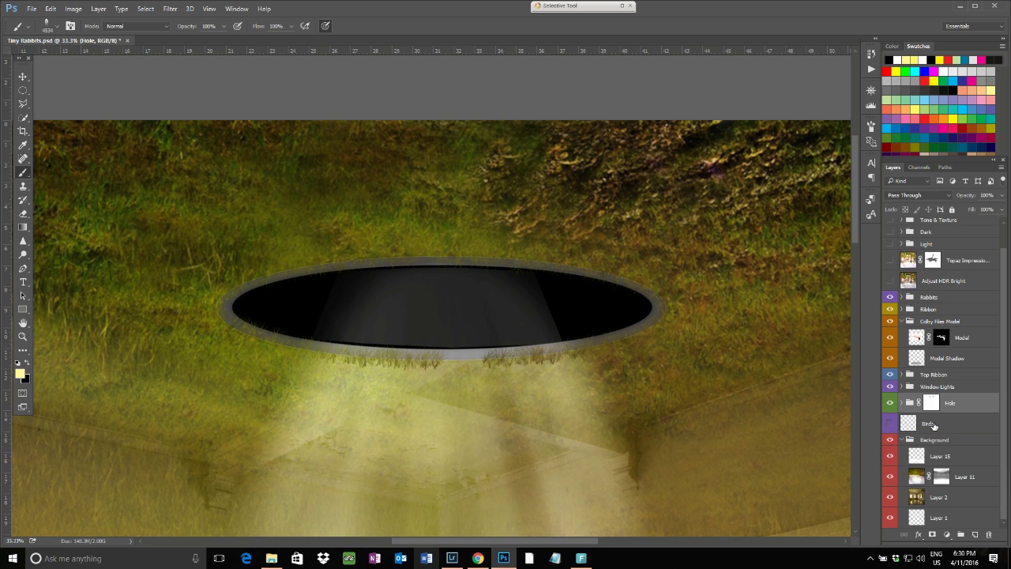
{"action": "key", "text": "ctrl+0"}
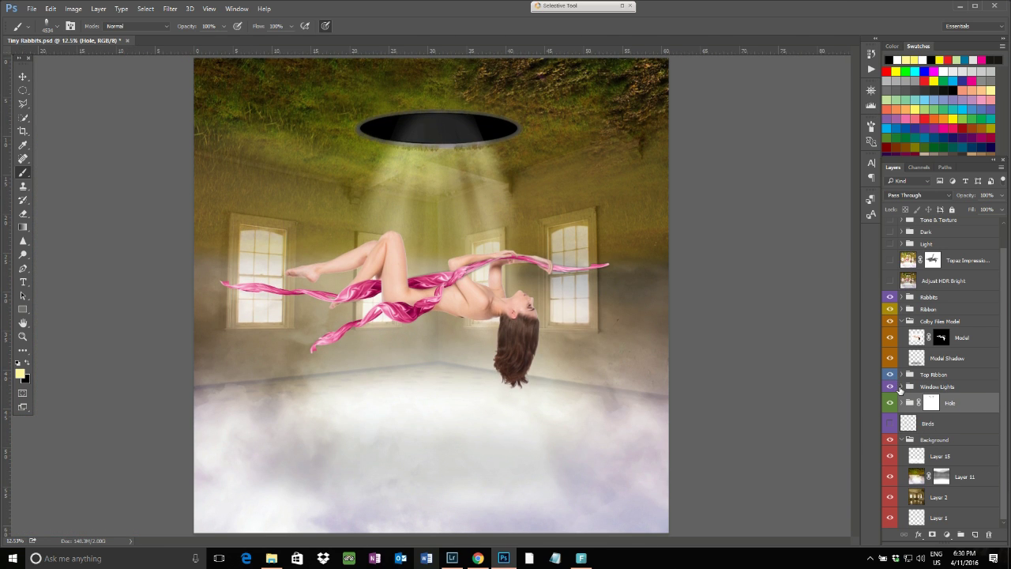
Show Layers 17 and 16 in the Window Lights group, comparing Layer 17 on and off
{"action": "left_click", "coordinate": [902, 386]}
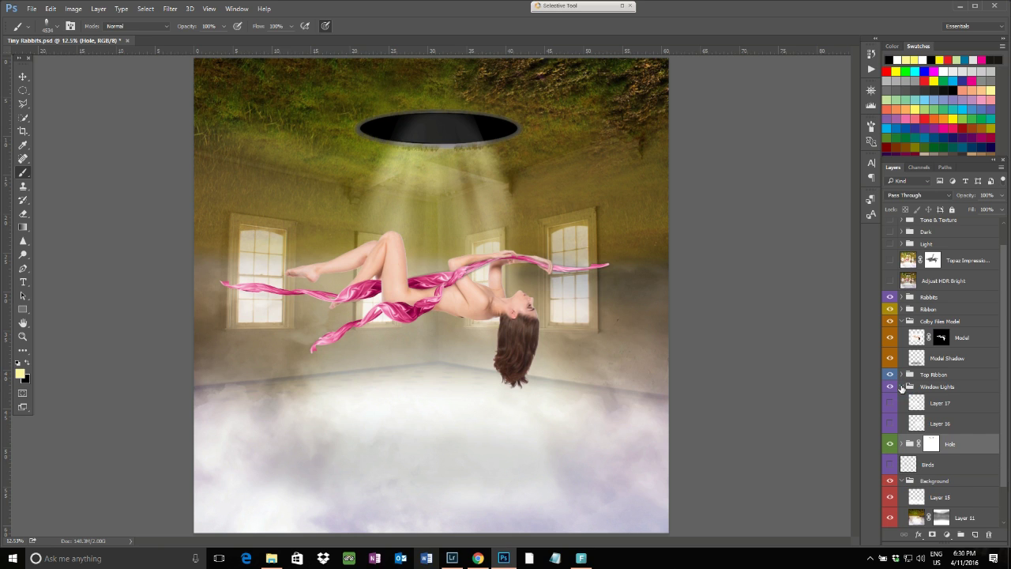
{"action": "left_click", "coordinate": [891, 405]}
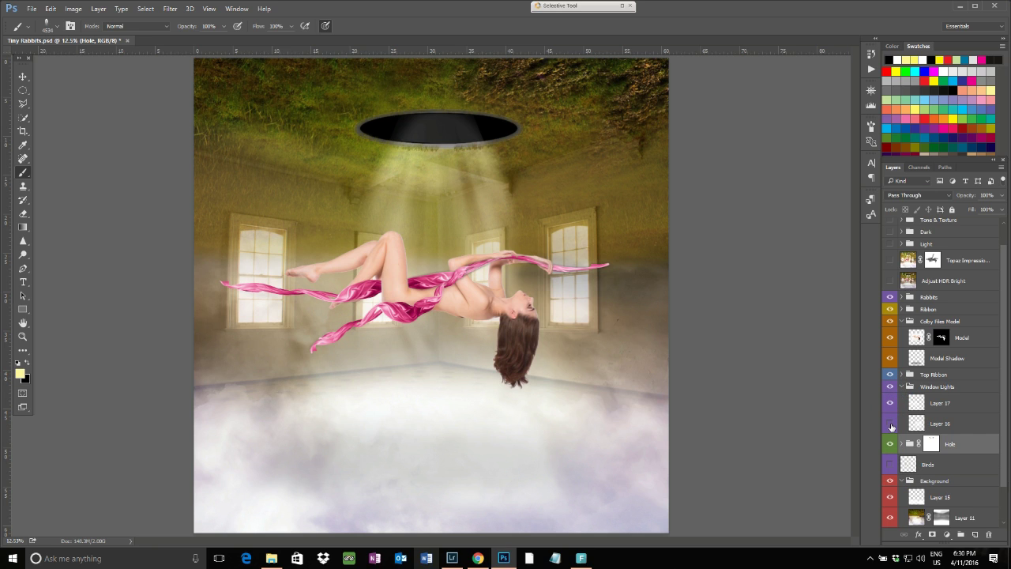
{"action": "left_click", "coordinate": [892, 424]}
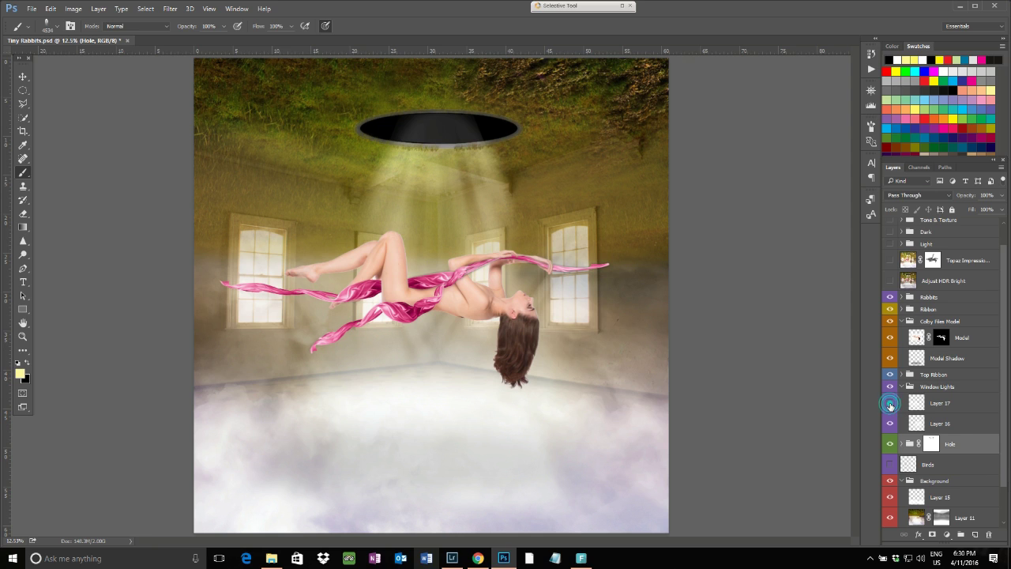
{"action": "left_click", "coordinate": [891, 404]}
{"action": "left_click", "coordinate": [890, 405]}
{"action": "left_click", "coordinate": [935, 406]}
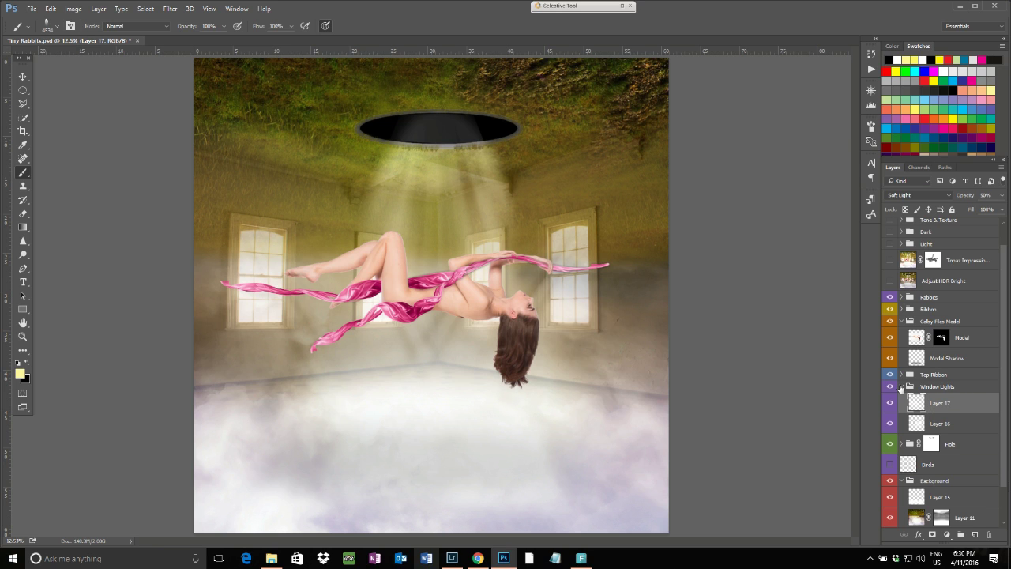
{"action": "left_click", "coordinate": [901, 386]}
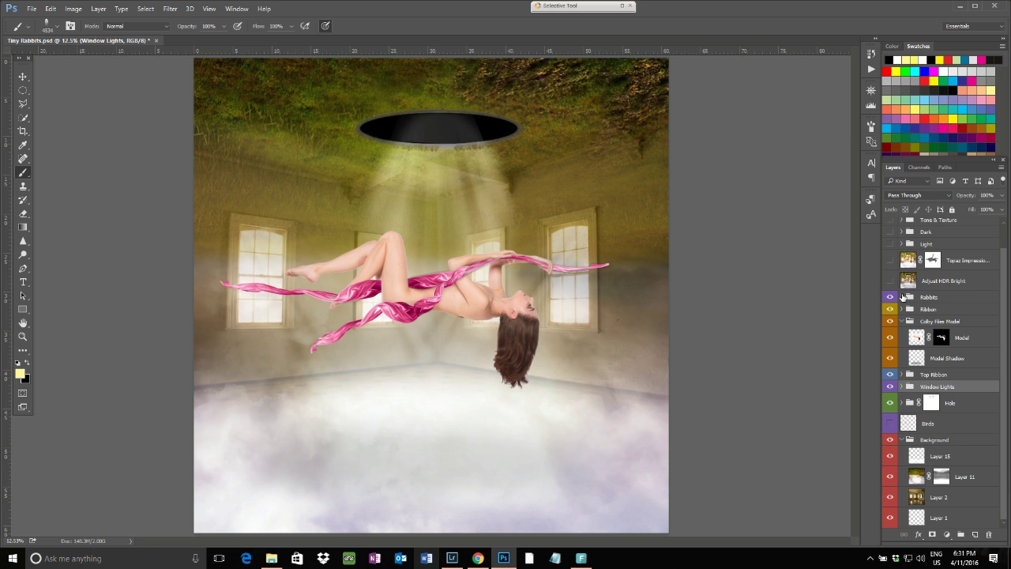
Show the three Layer 10 rabbits in the Rabbits group, then turn on the Birds layer
{"action": "left_click", "coordinate": [902, 297]}
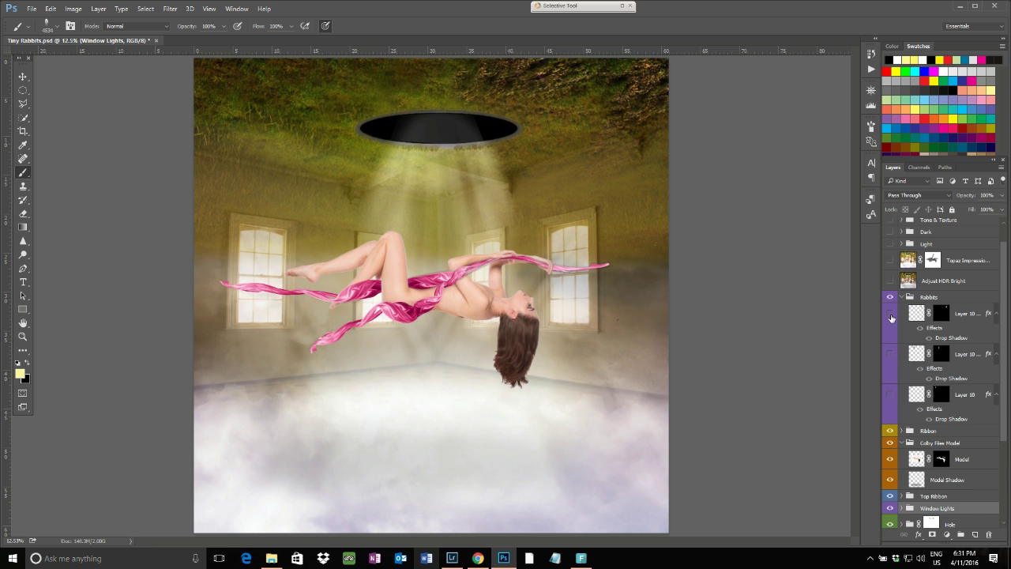
{"action": "left_click", "coordinate": [890, 311]}
{"action": "left_click", "coordinate": [890, 354]}
{"action": "left_click", "coordinate": [890, 395]}
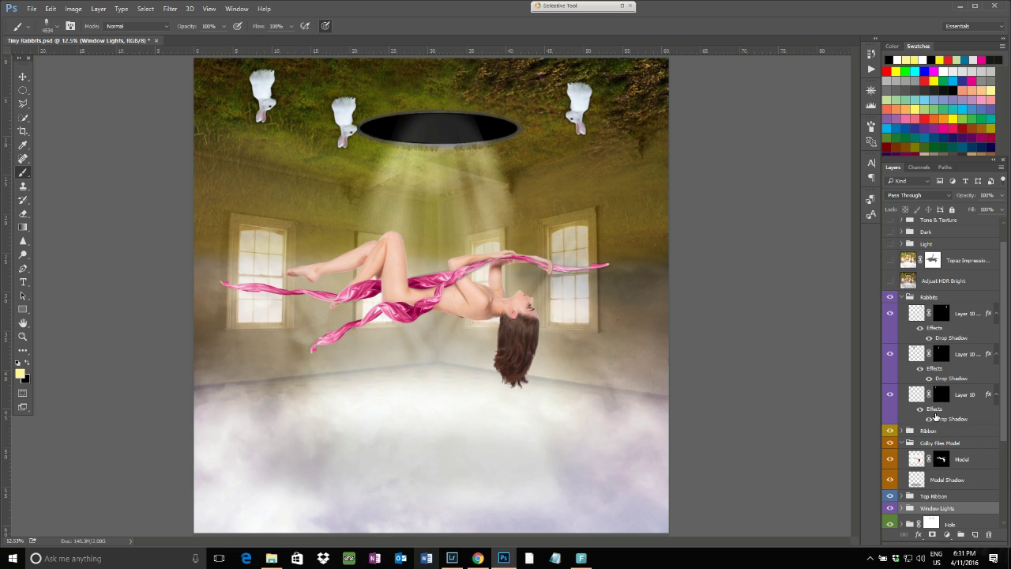
{"action": "left_click", "coordinate": [901, 298]}
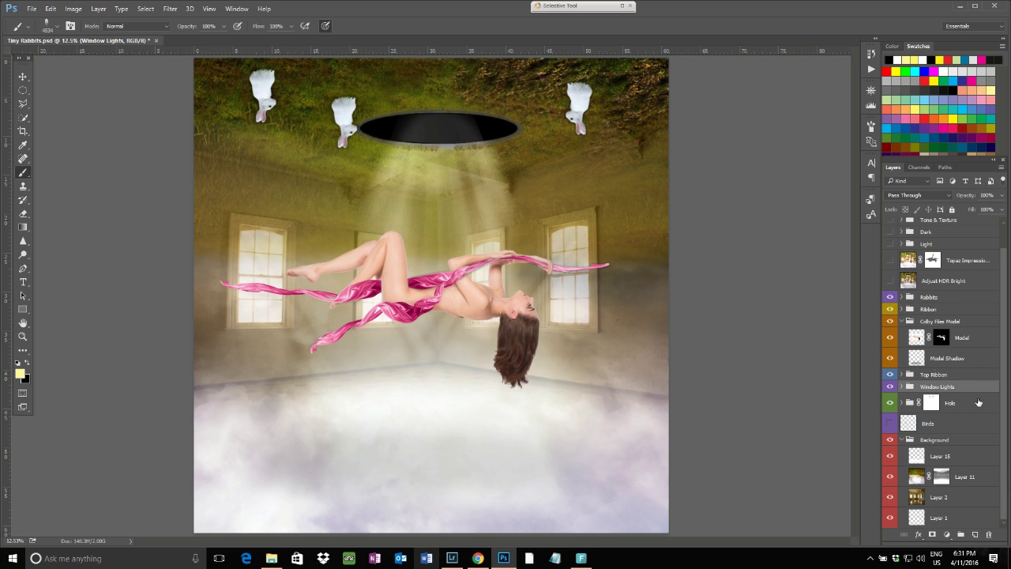
{"action": "left_click", "coordinate": [888, 424]}
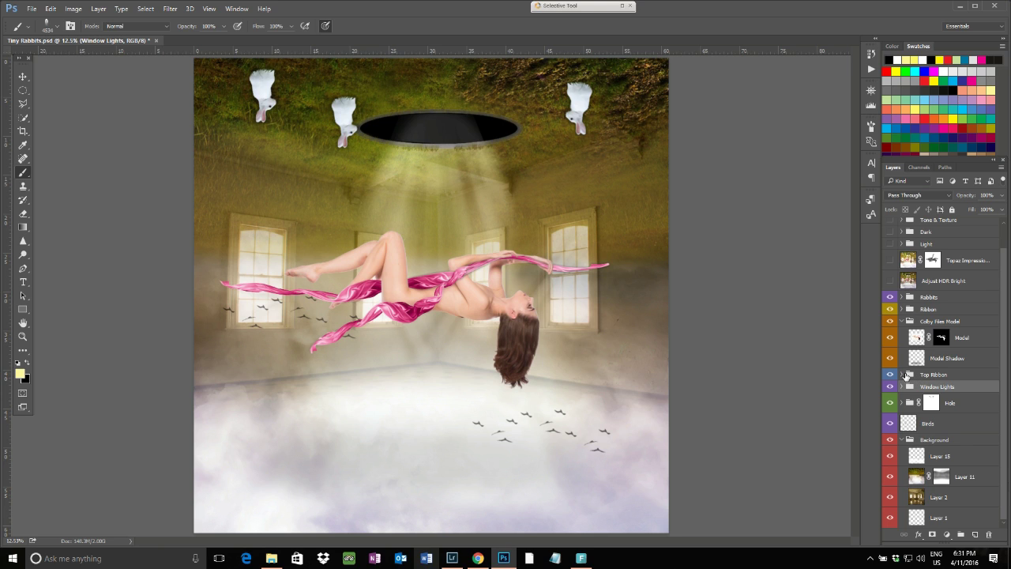
Show Back Ribbon, its Drop Shadow and Layer 13 in Top Ribbon, then enable Adjust HDR Bright
{"action": "left_click", "coordinate": [901, 375]}
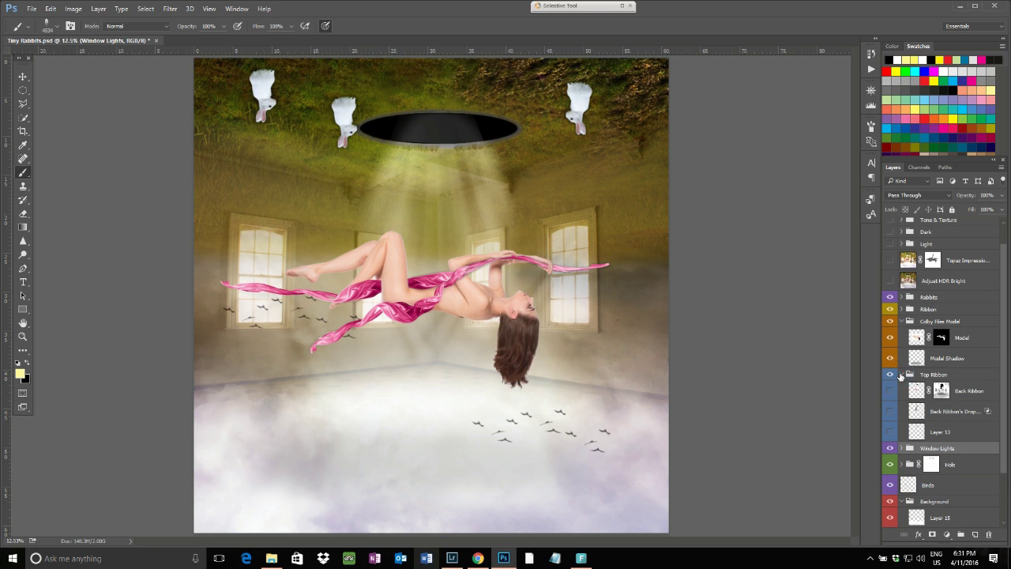
{"action": "left_click", "coordinate": [889, 391]}
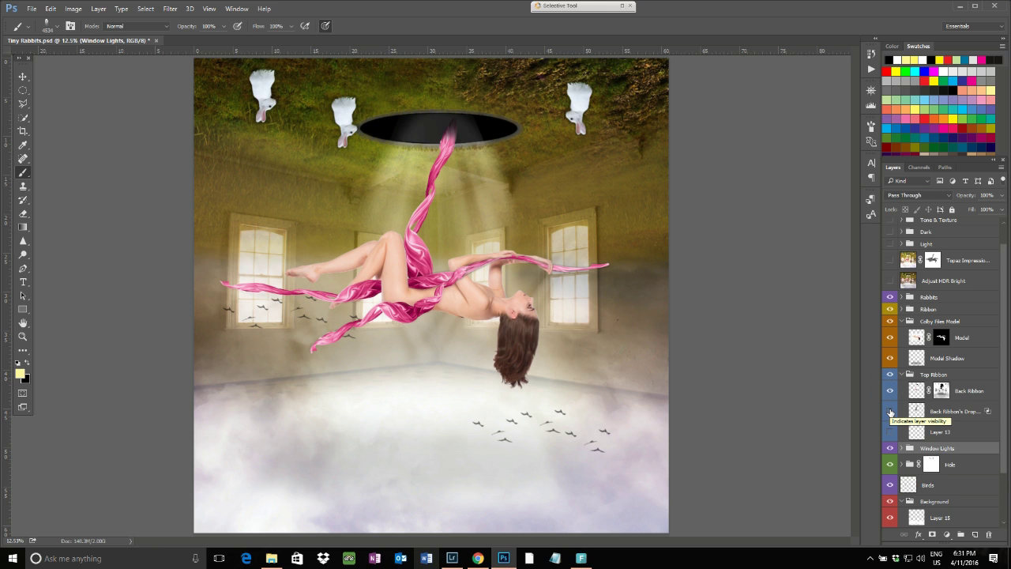
{"action": "left_click", "coordinate": [891, 411]}
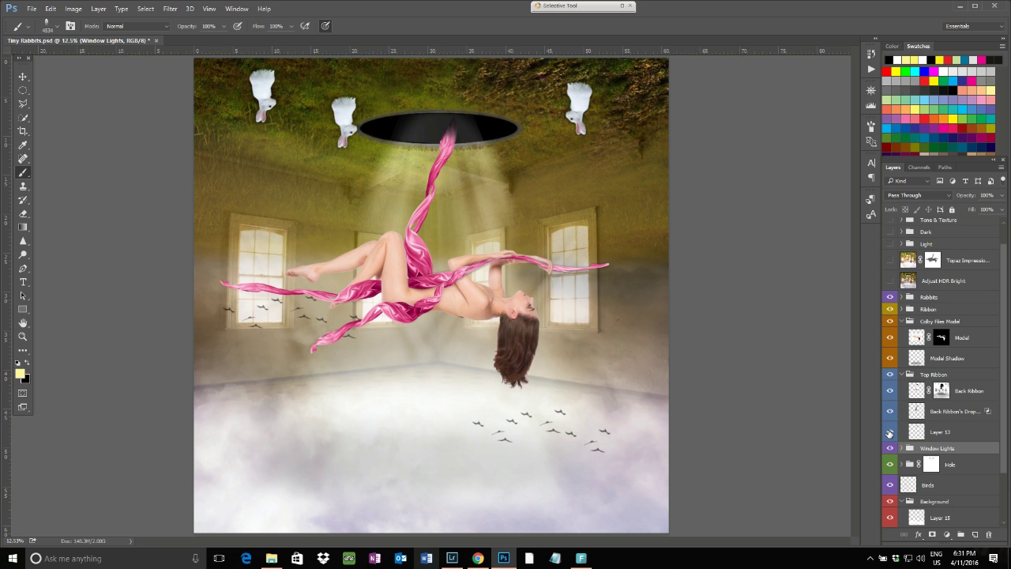
{"action": "left_click", "coordinate": [890, 432]}
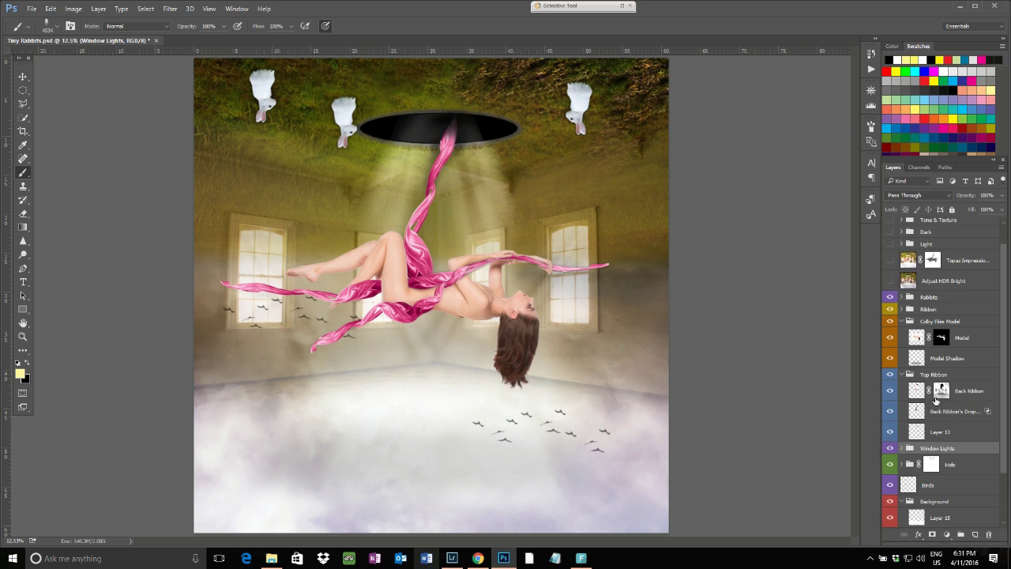
{"action": "left_click", "coordinate": [903, 375]}
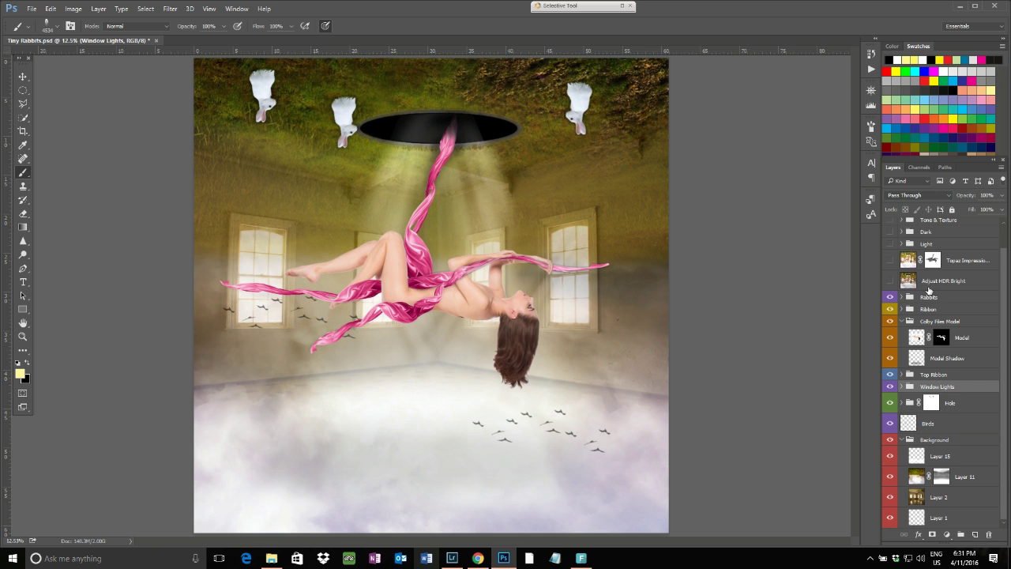
{"action": "scroll", "coordinate": [951, 315], "scroll_direction": "up", "scroll_amount": 1}
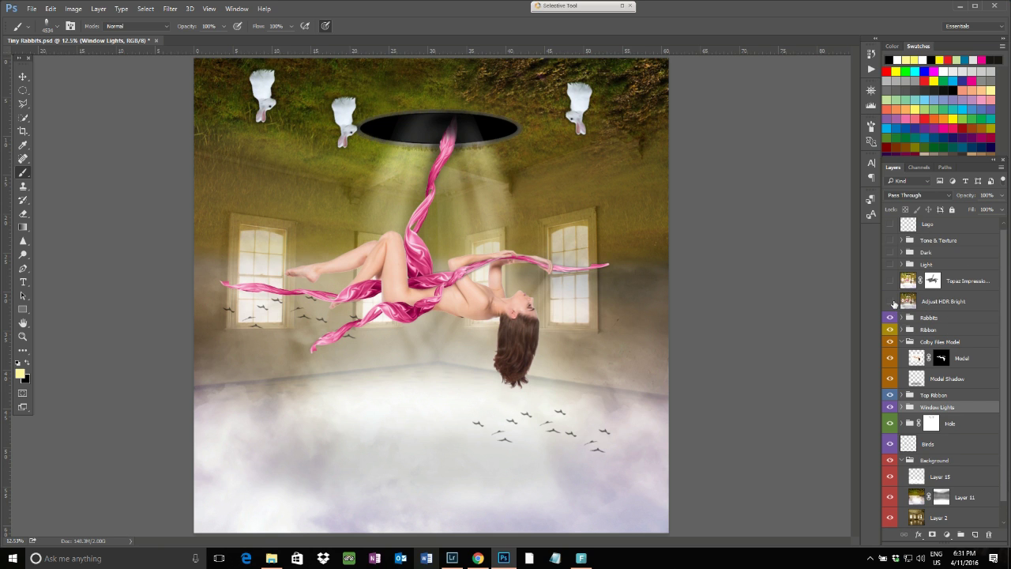
{"action": "left_click", "coordinate": [890, 302]}
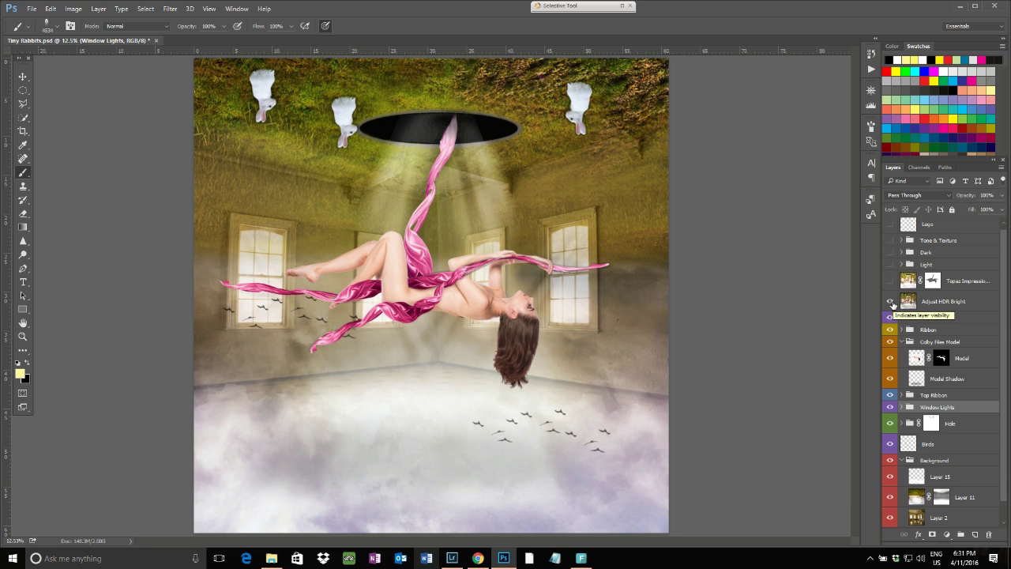
Activate Adjust HDR Bright, then turn on and select the Topaz Impression layer to adjust its opacity
{"action": "left_click", "coordinate": [958, 306]}
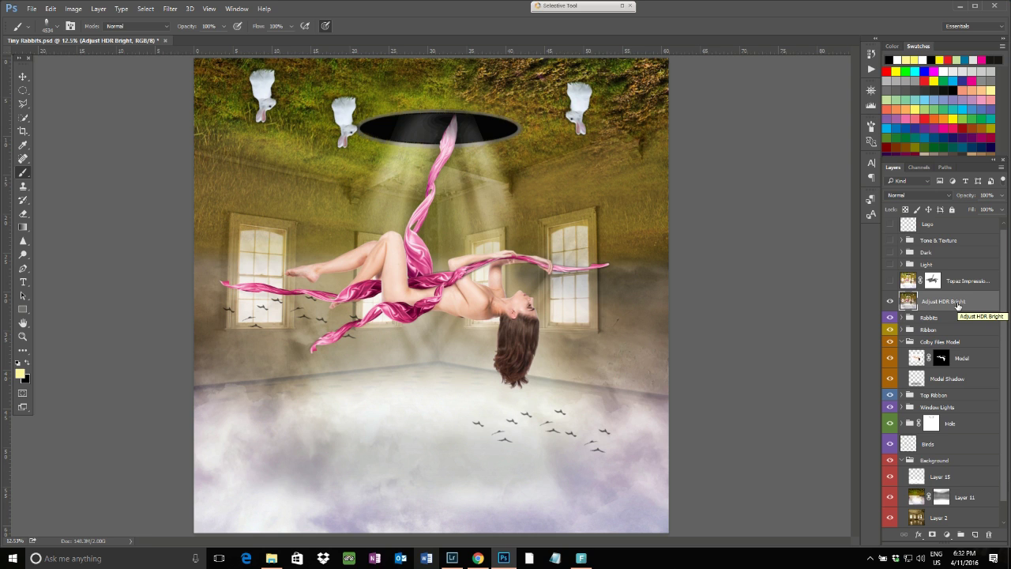
{"action": "left_click", "coordinate": [891, 280]}
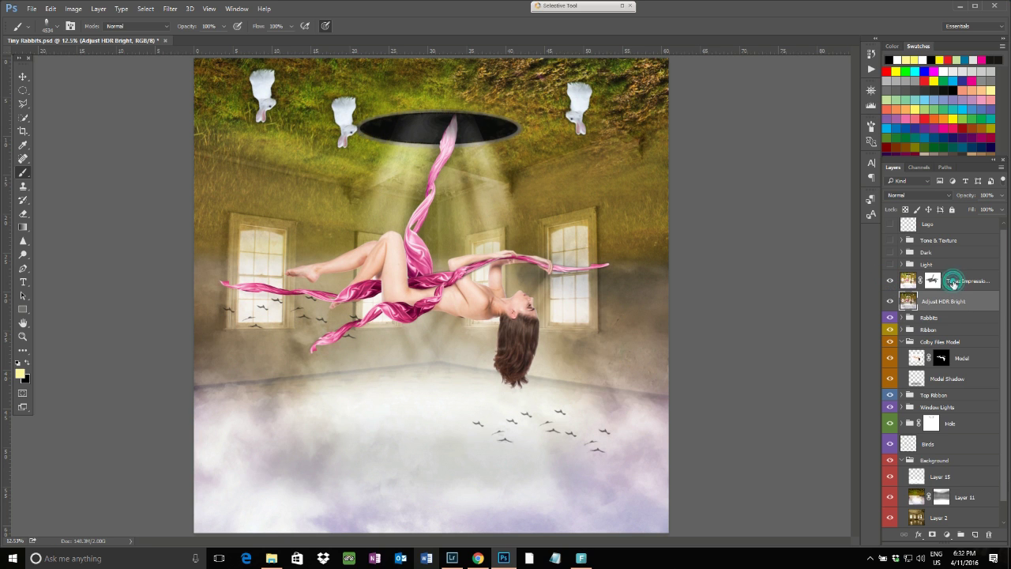
{"action": "left_click", "coordinate": [954, 284]}
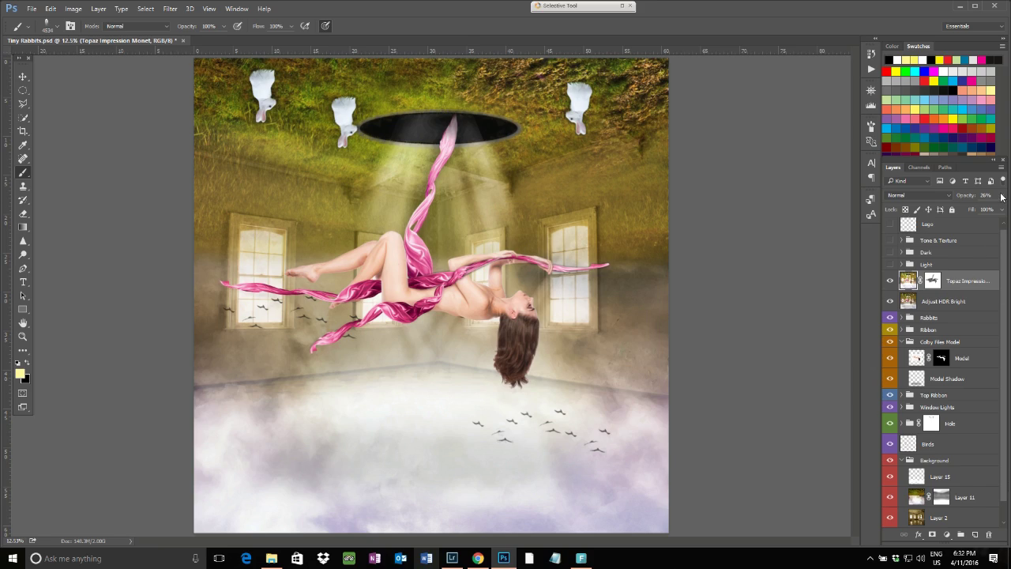
{"action": "left_click_drag", "start_coordinate": [1002, 196], "coordinate": [978, 209]}
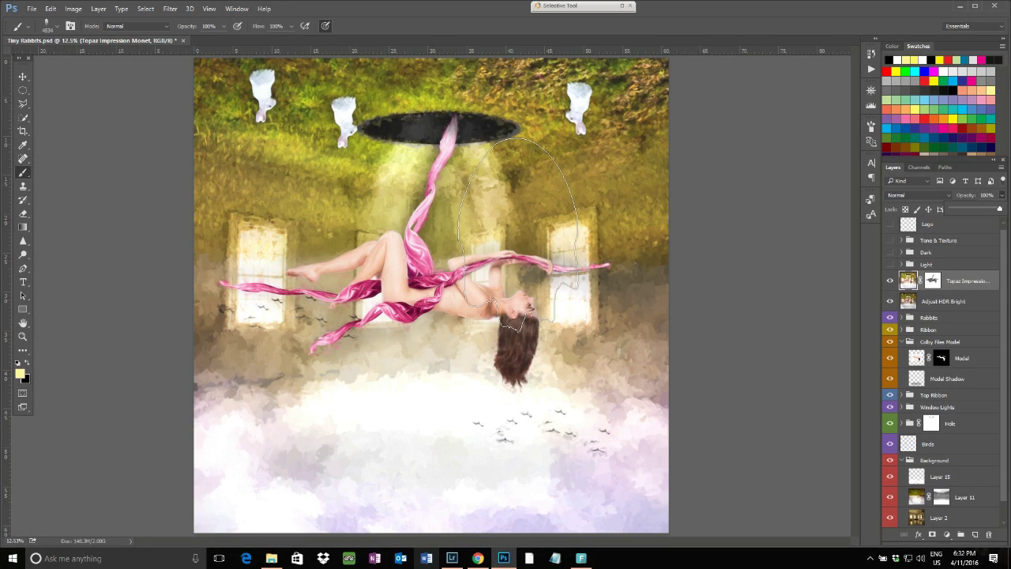
Deselect, fade Topaz Impression Monet to 25% opacity with its mask targeted, then enable and expand Light
{"action": "key", "text": "ctrl+d"}
{"action": "left_click", "coordinate": [22, 75]}
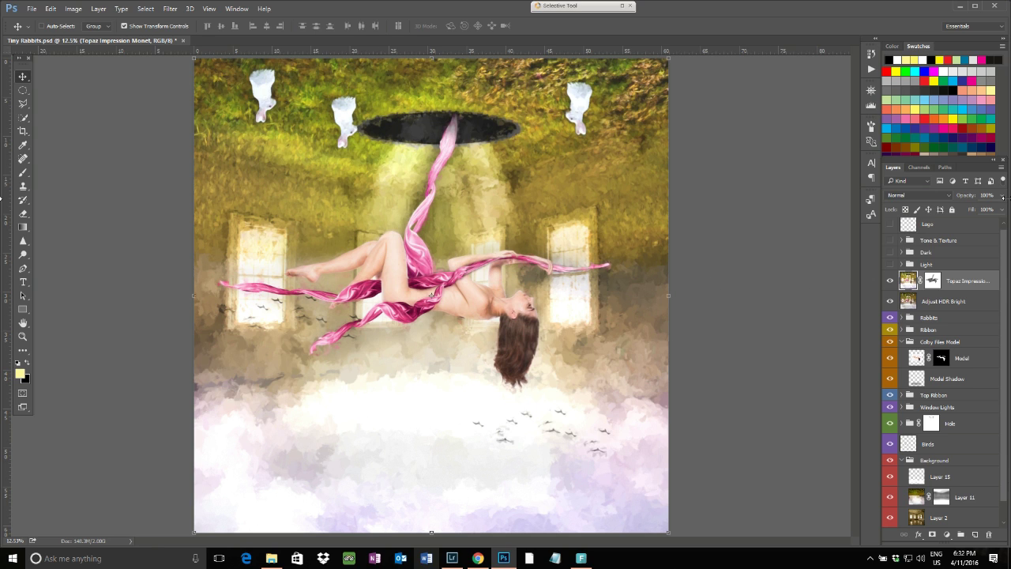
{"action": "left_click", "coordinate": [1002, 197]}
{"action": "left_click_drag", "start_coordinate": [1001, 209], "coordinate": [964, 209]}
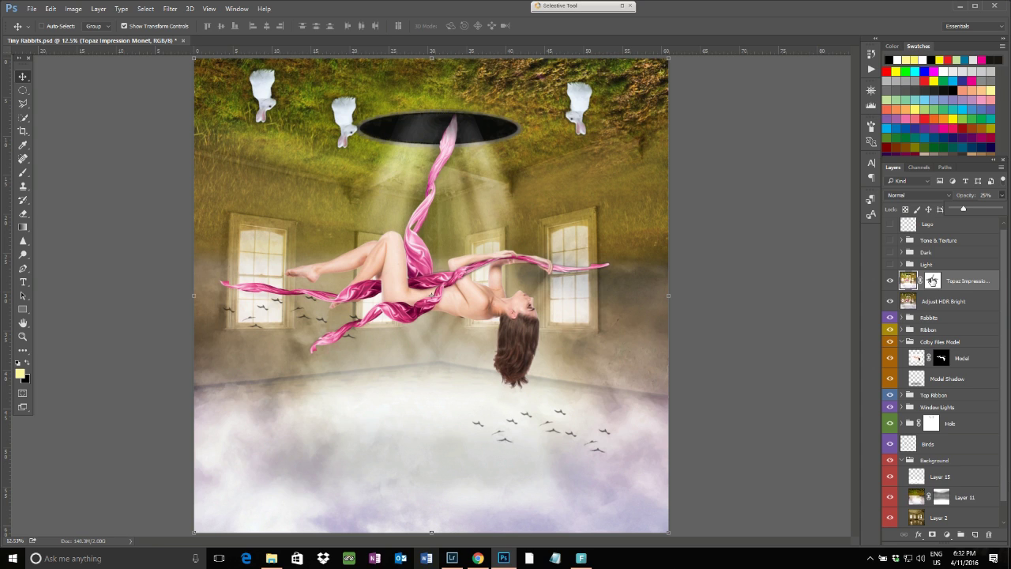
{"action": "left_click", "coordinate": [932, 280]}
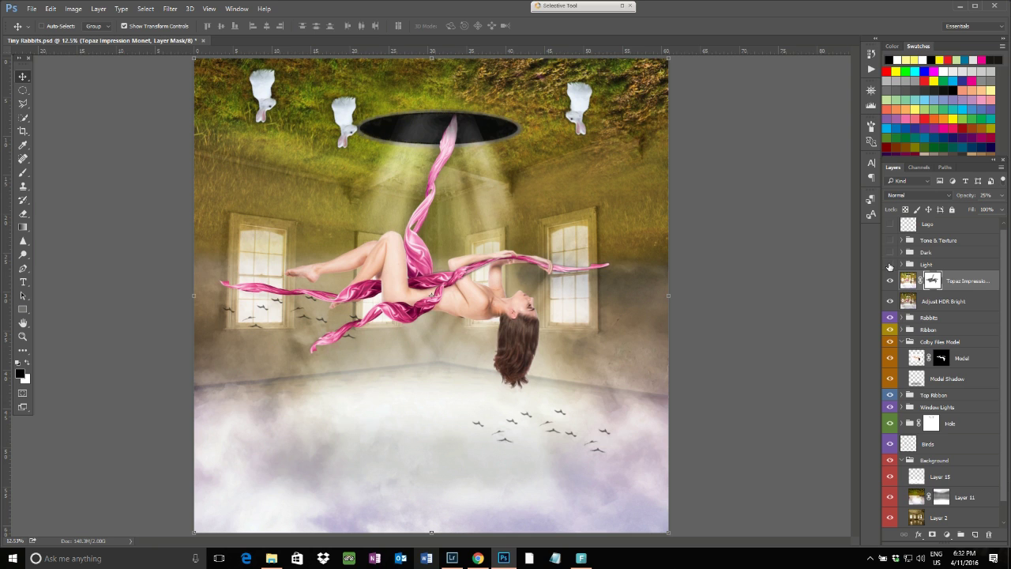
{"action": "left_click", "coordinate": [890, 265]}
{"action": "left_click", "coordinate": [902, 264]}
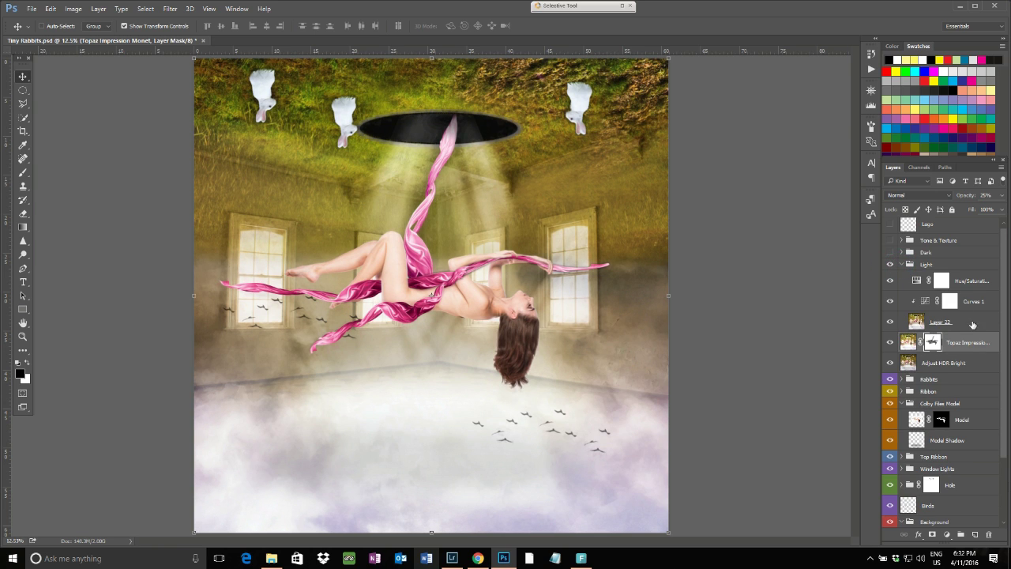
{"action": "left_click", "coordinate": [947, 323]}
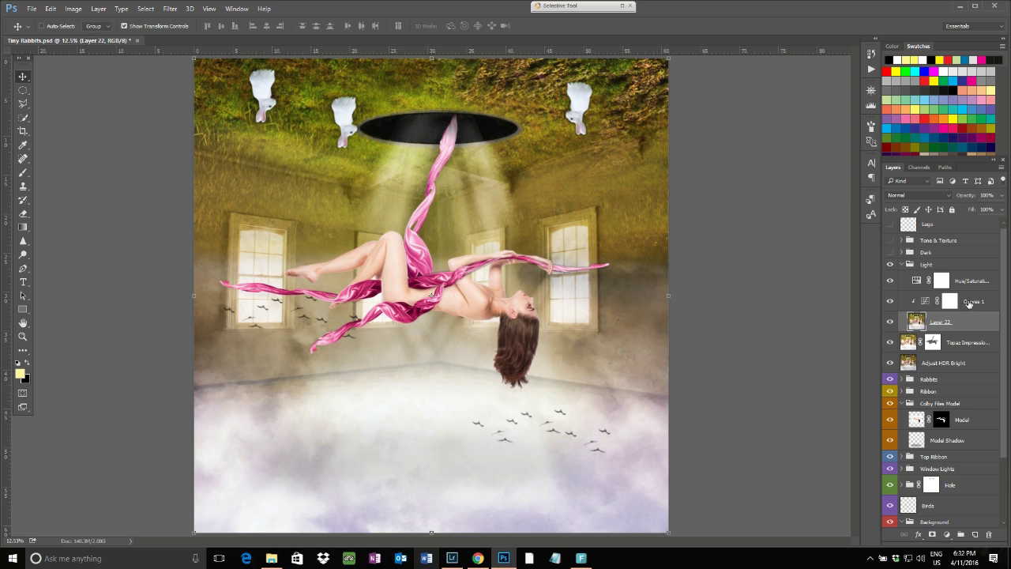
{"action": "left_click", "coordinate": [924, 300]}
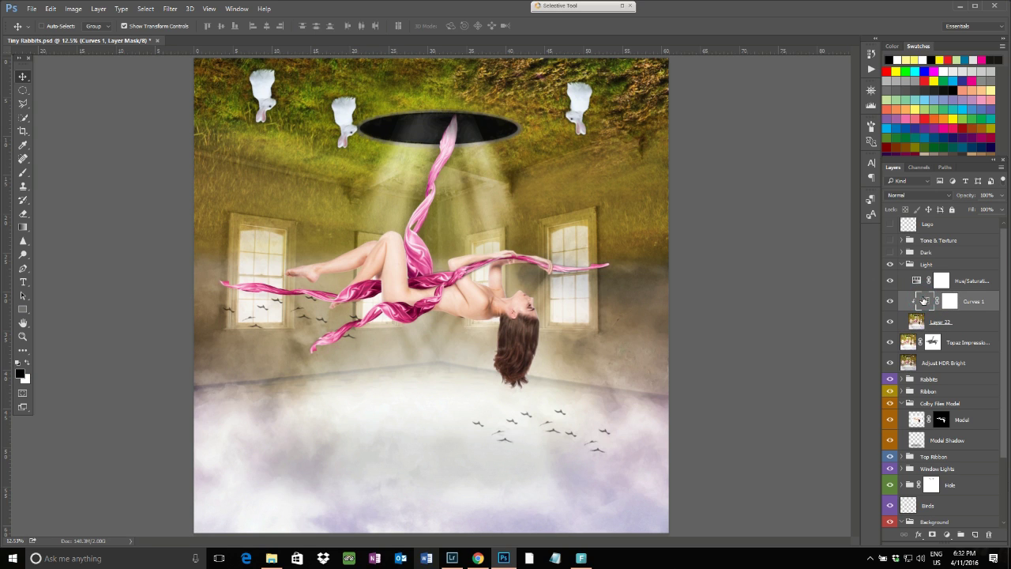
{"action": "double_click", "coordinate": [923, 299]}
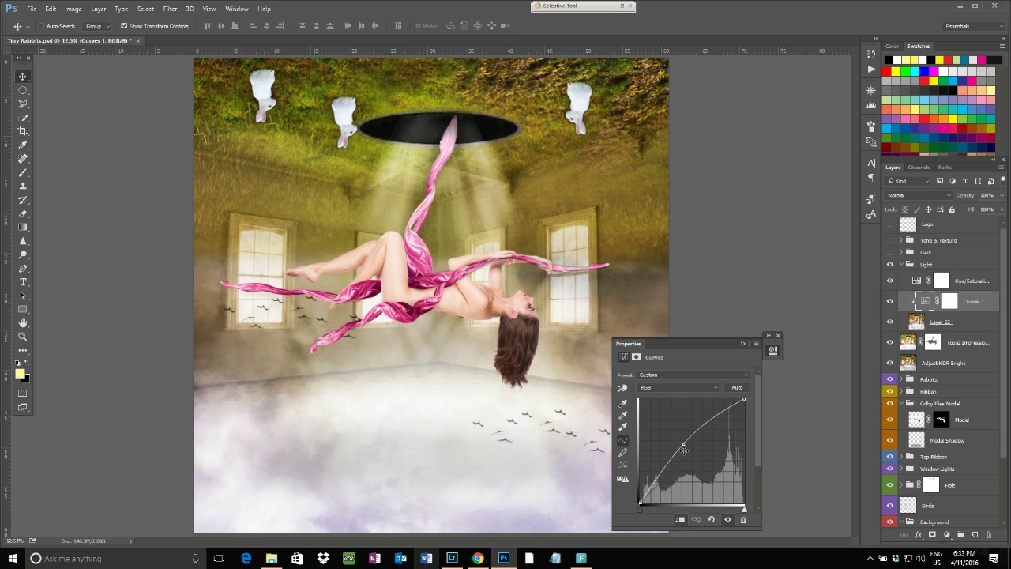
{"action": "left_click", "coordinate": [742, 344]}
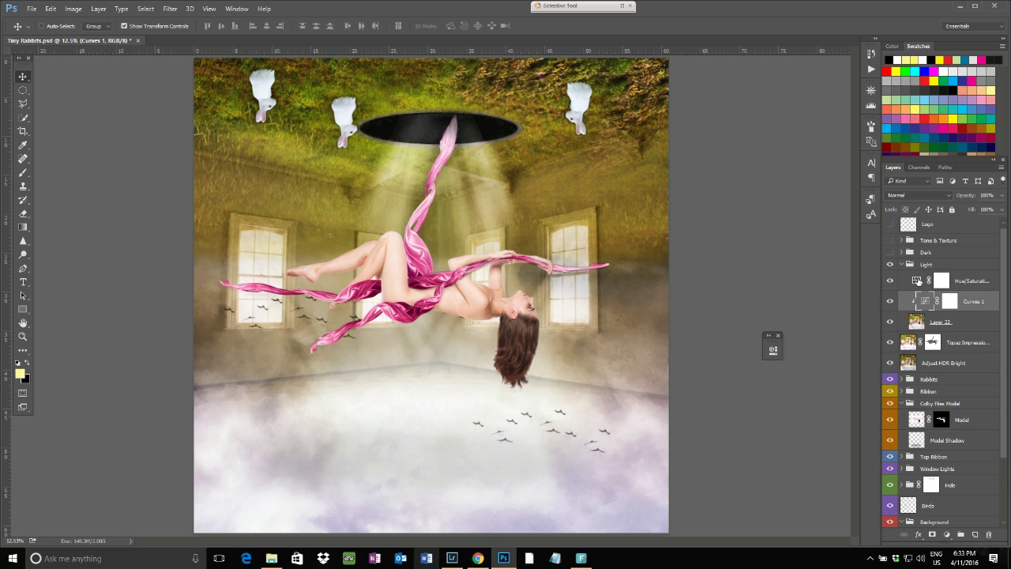
{"action": "double_click", "coordinate": [917, 281]}
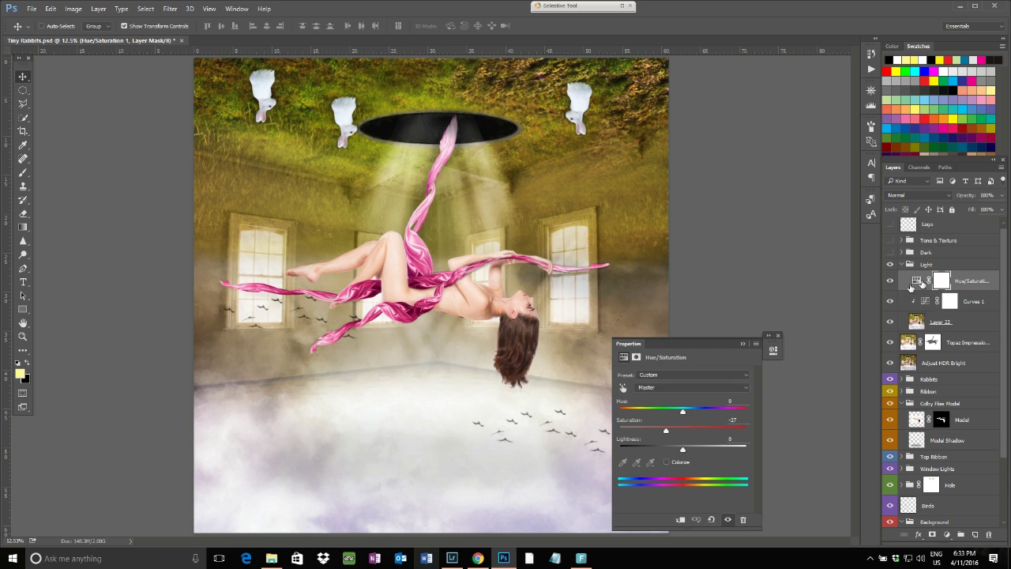
{"action": "left_click", "coordinate": [742, 344]}
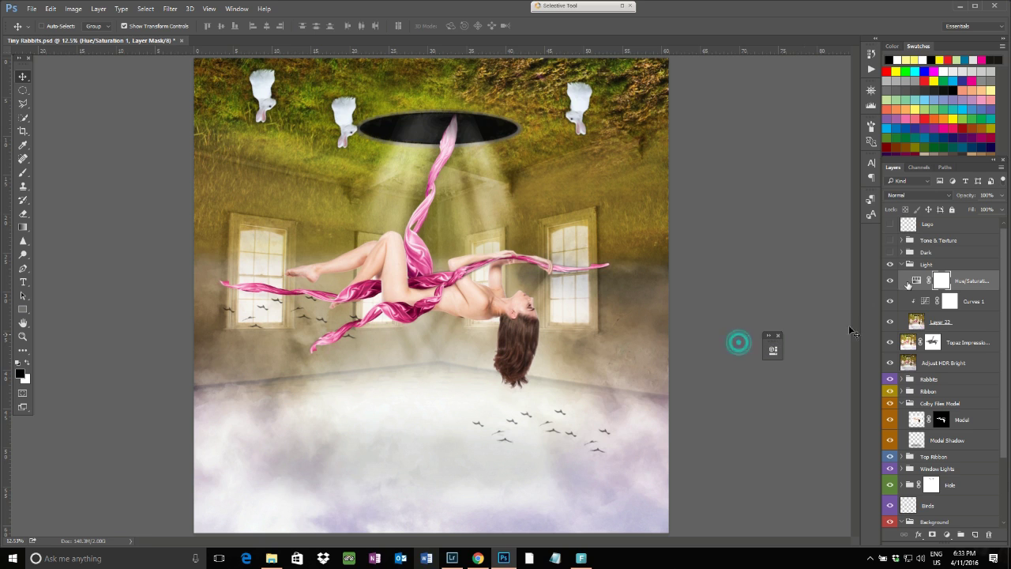
{"action": "left_click", "coordinate": [901, 264]}
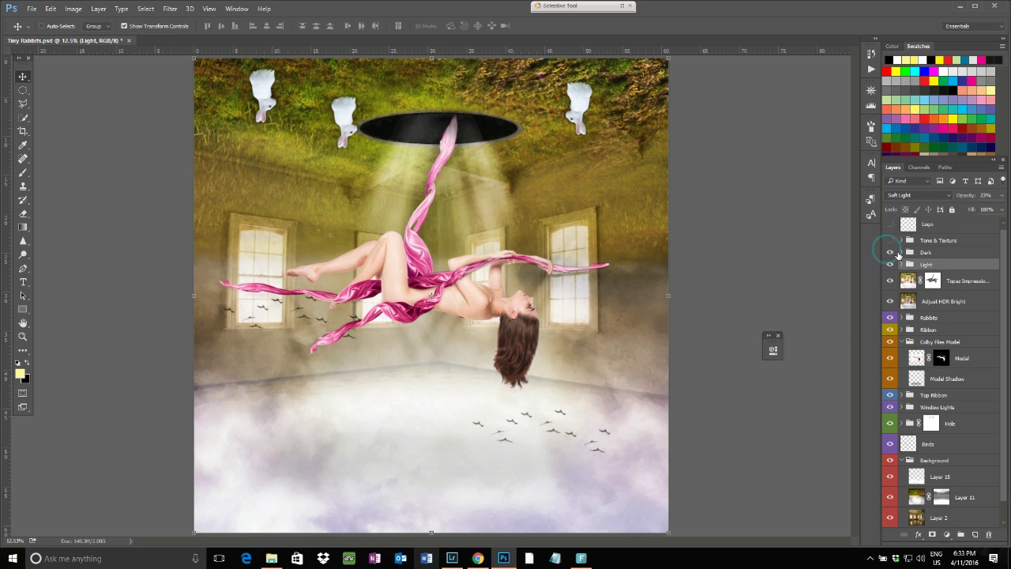
Inspect the Curves 1 adjustment inside the Dark group, then collapse the group
{"action": "left_click", "coordinate": [902, 252]}
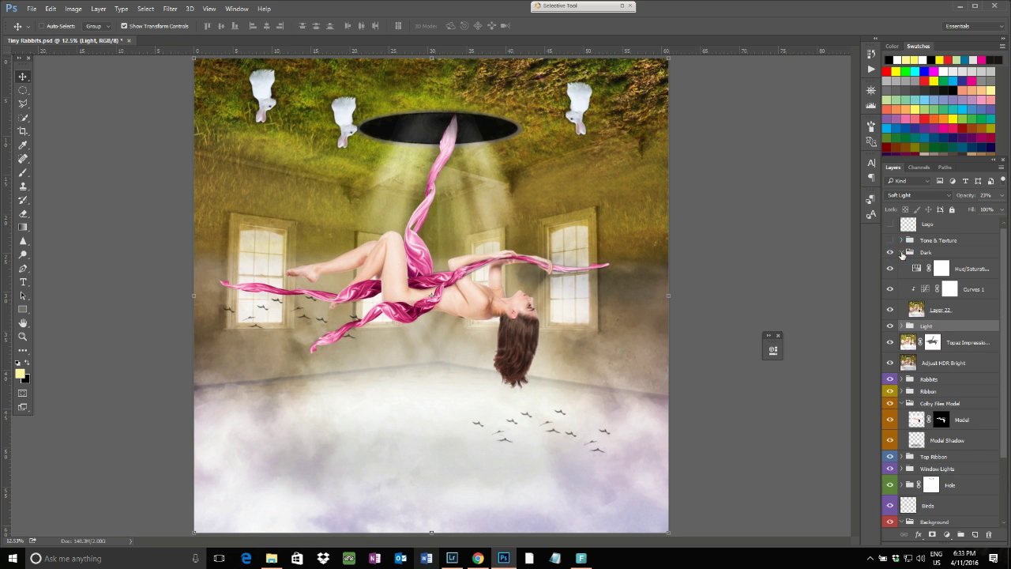
{"action": "left_click", "coordinate": [969, 289]}
{"action": "double_click", "coordinate": [968, 289]}
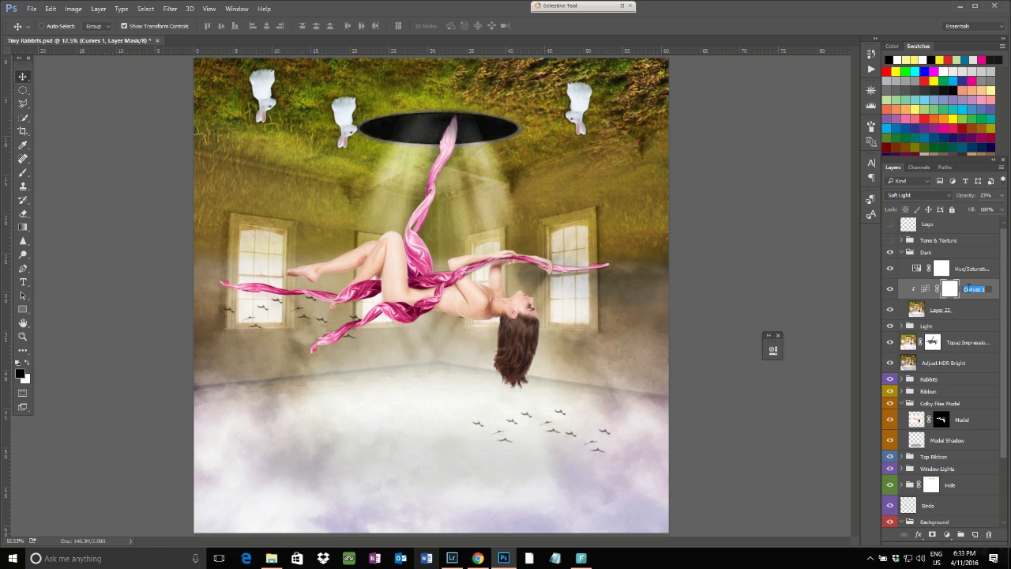
{"action": "double_click", "coordinate": [922, 289]}
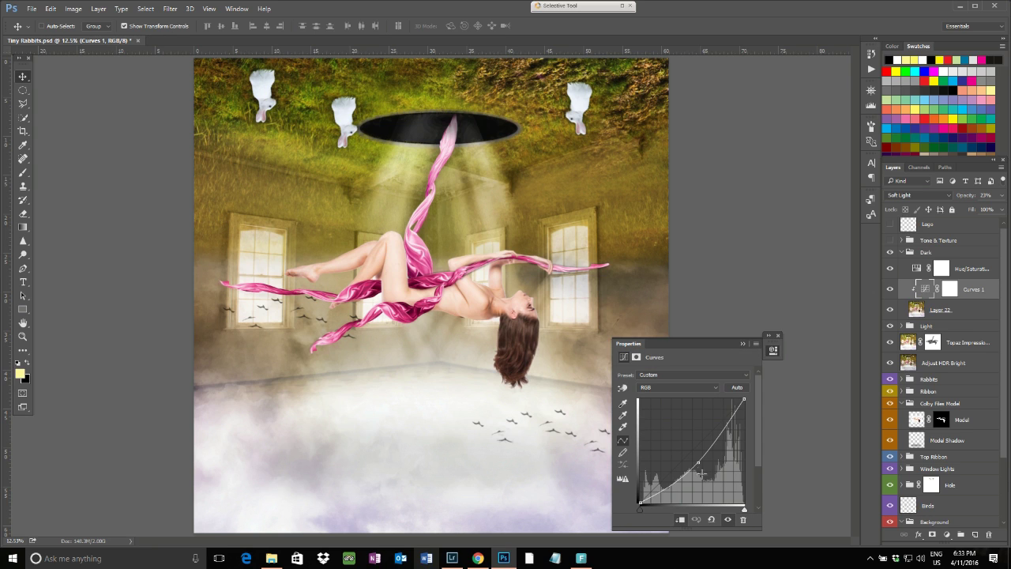
{"action": "left_click", "coordinate": [744, 344]}
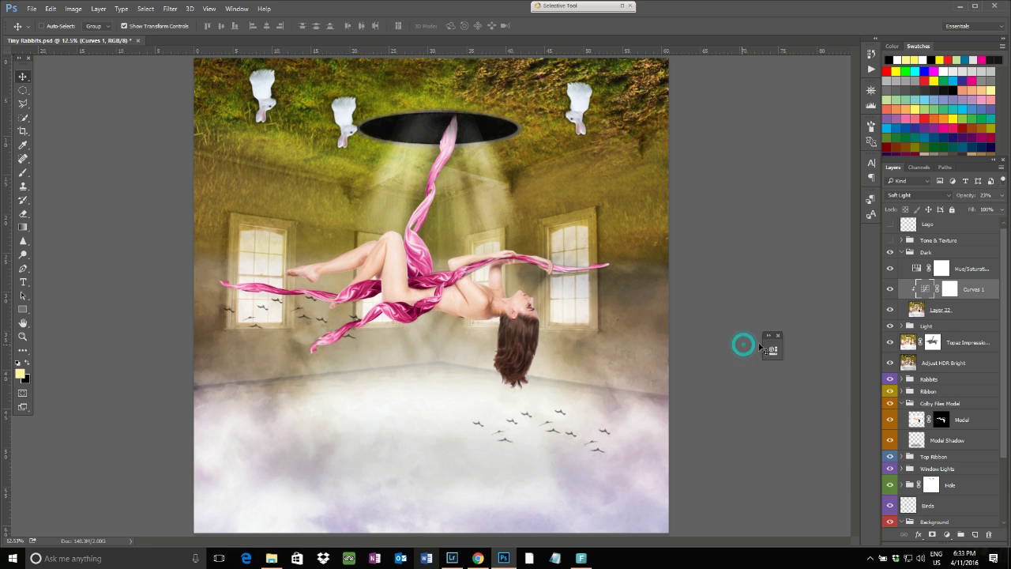
{"action": "left_click", "coordinate": [904, 252]}
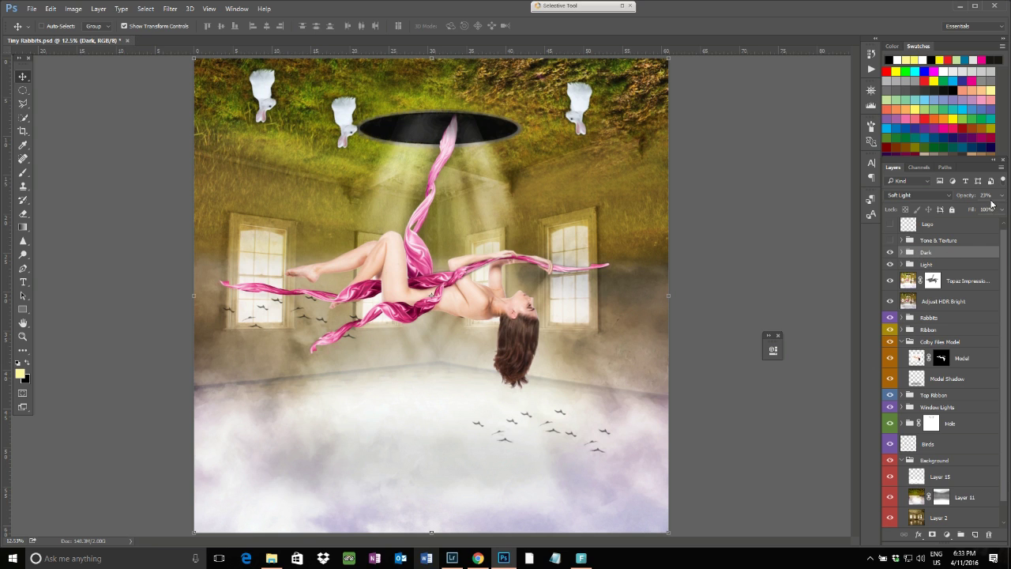
Compare the scene with Light and Dark hidden, then show both and turn on Tone & Texture
{"action": "left_click", "coordinate": [944, 264]}
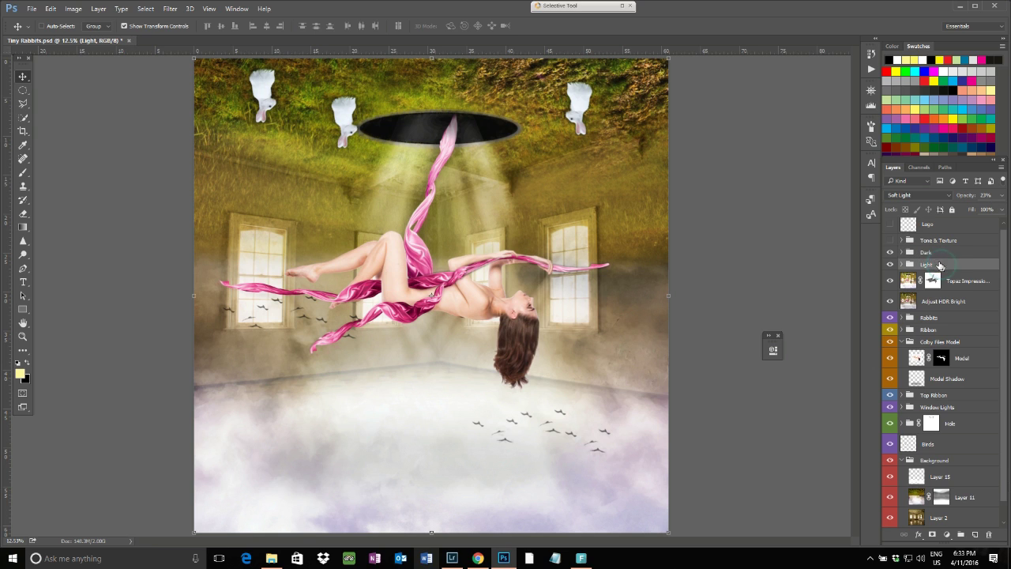
{"action": "left_click_drag", "start_coordinate": [888, 265], "coordinate": [891, 252]}
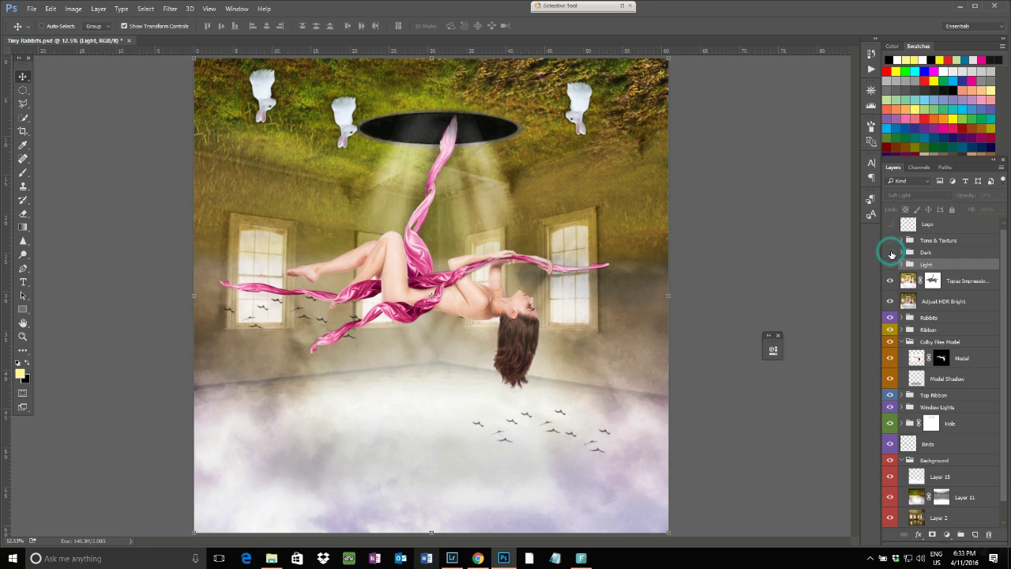
{"action": "left_click", "coordinate": [891, 263]}
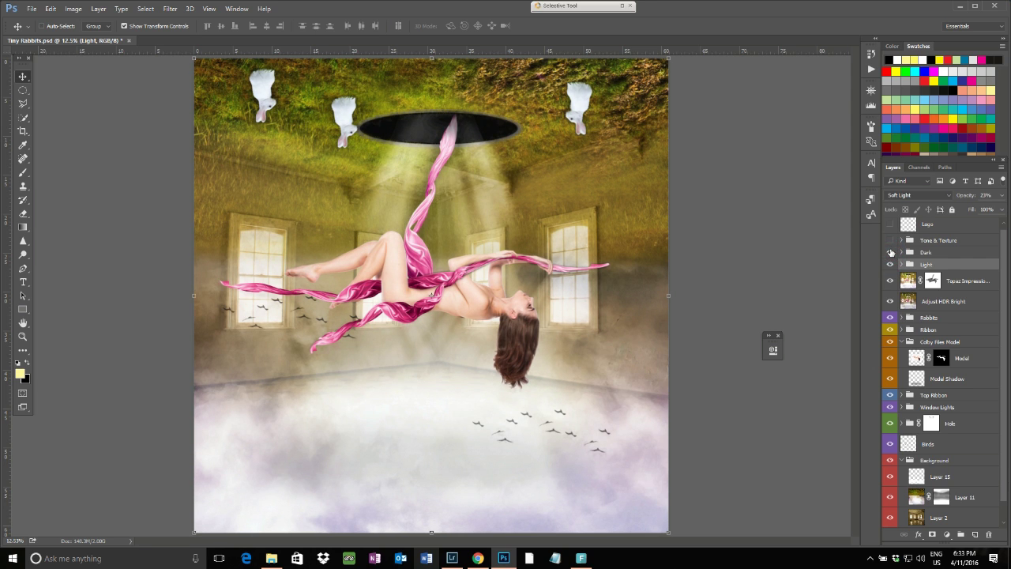
{"action": "left_click", "coordinate": [891, 252]}
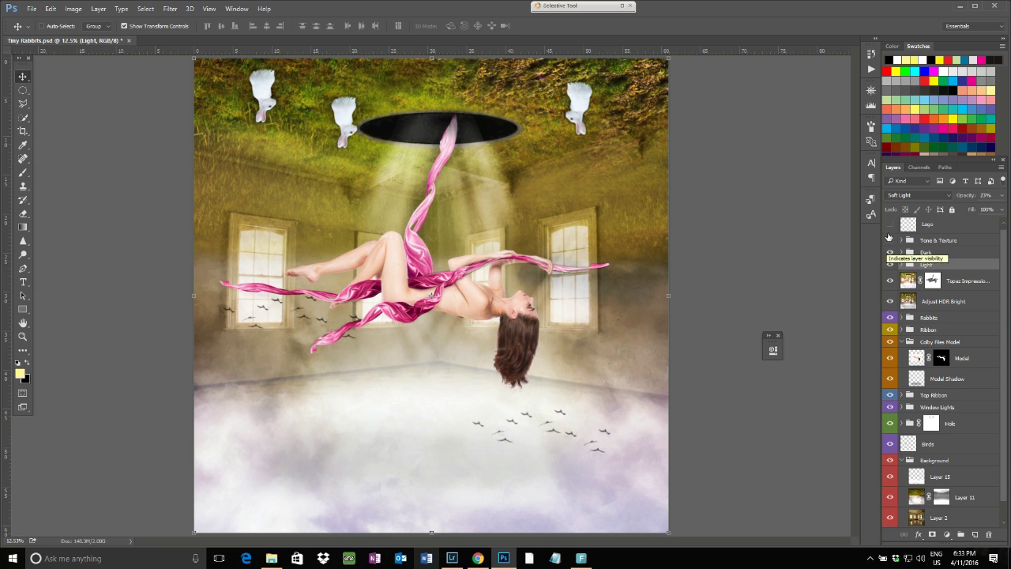
{"action": "left_click", "coordinate": [890, 240]}
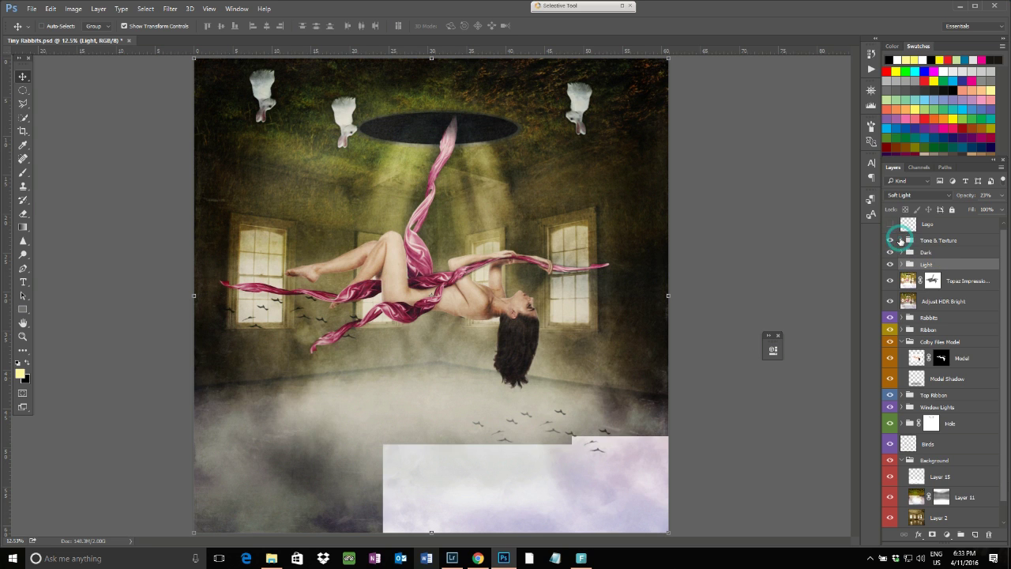
Hide the fill, texture and curve layers in Tone & Texture, keeping Curves 2 visible
{"action": "left_click", "coordinate": [901, 241]}
{"action": "left_click_drag", "start_coordinate": [890, 297], "coordinate": [891, 506]}
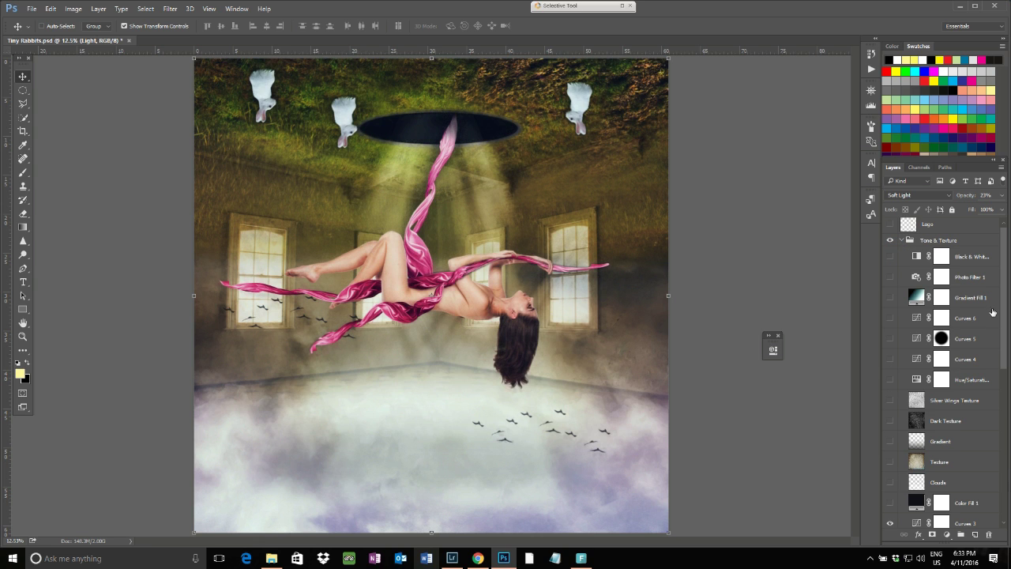
{"action": "scroll", "coordinate": [914, 380], "scroll_direction": "down", "scroll_amount": 5}
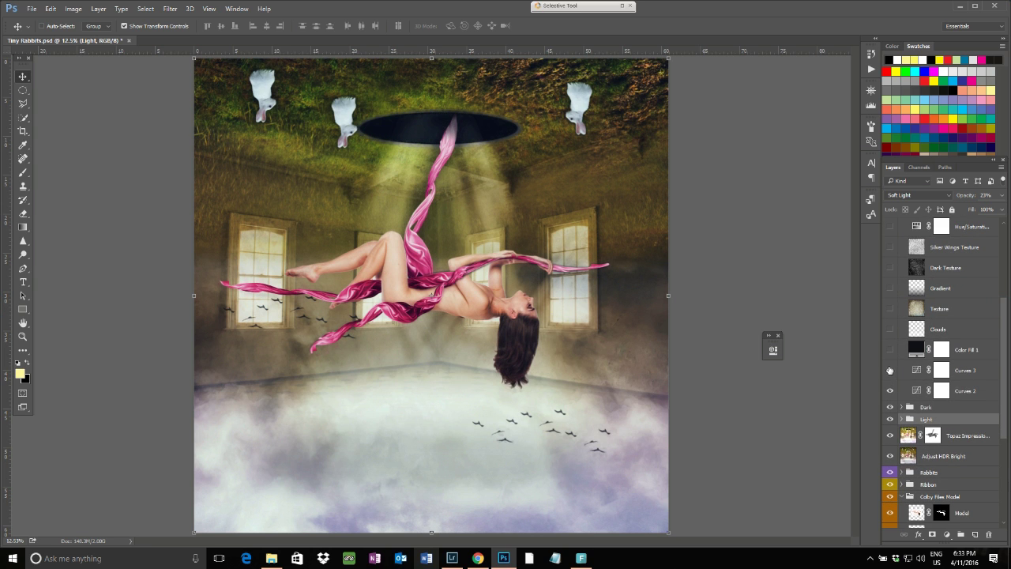
{"action": "left_click", "coordinate": [890, 368]}
{"action": "left_click", "coordinate": [889, 388]}
{"action": "left_click", "coordinate": [890, 390]}
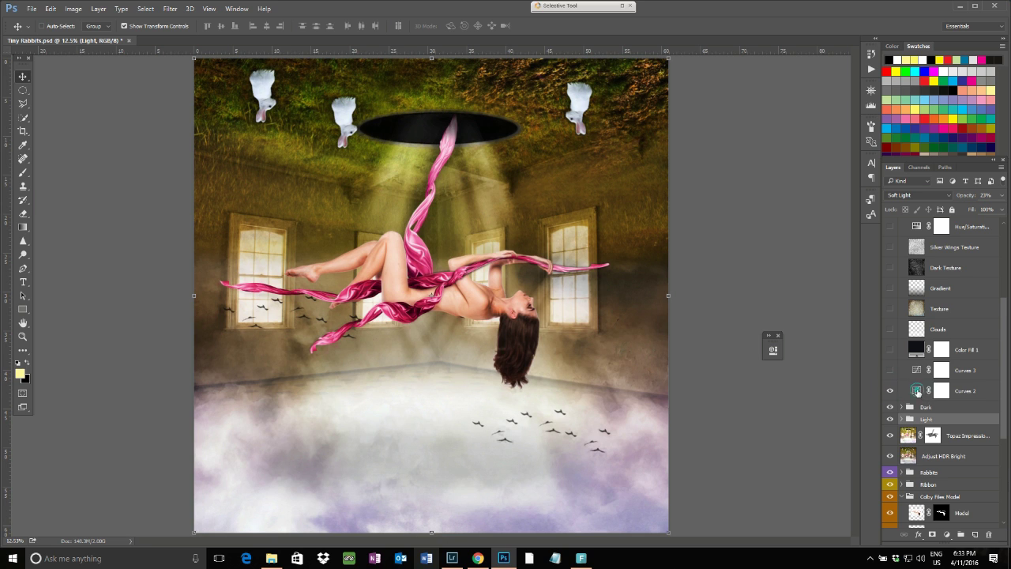
Inspect the Curves 2 adjustment curve and show Curves 3 again
{"action": "left_click", "coordinate": [917, 391]}
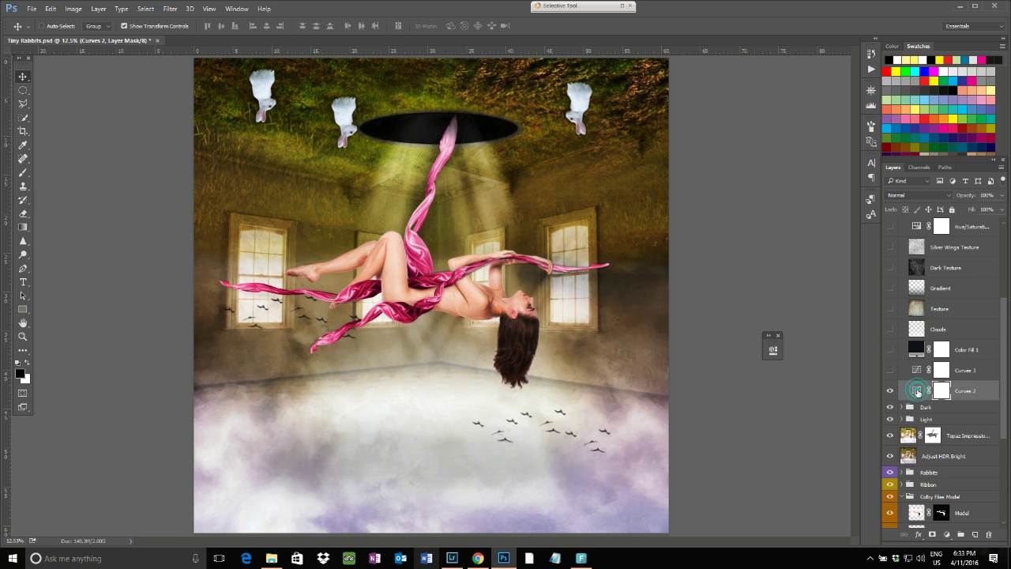
{"action": "double_click", "coordinate": [918, 392]}
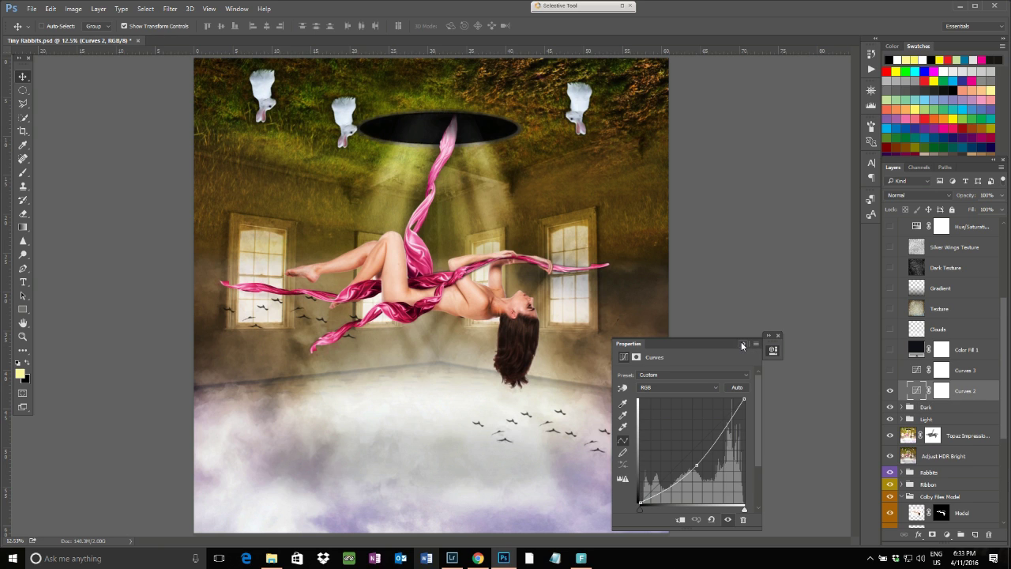
{"action": "left_click", "coordinate": [743, 345]}
{"action": "left_click", "coordinate": [891, 370]}
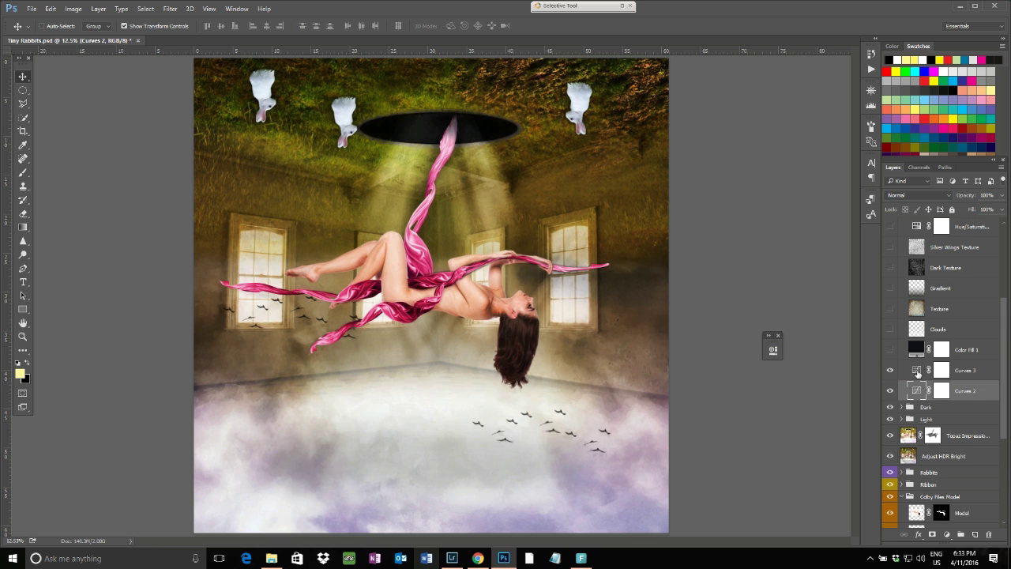
Review Curves 3's Blue, Green and Red channel curves, then show and select Color Fill 1
{"action": "double_click", "coordinate": [917, 371]}
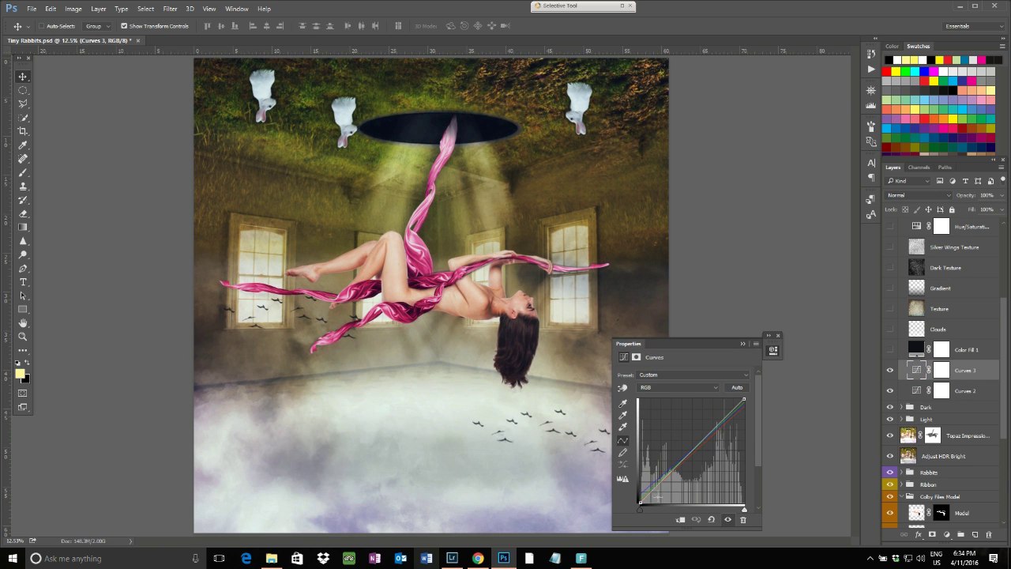
{"action": "left_click", "coordinate": [674, 388]}
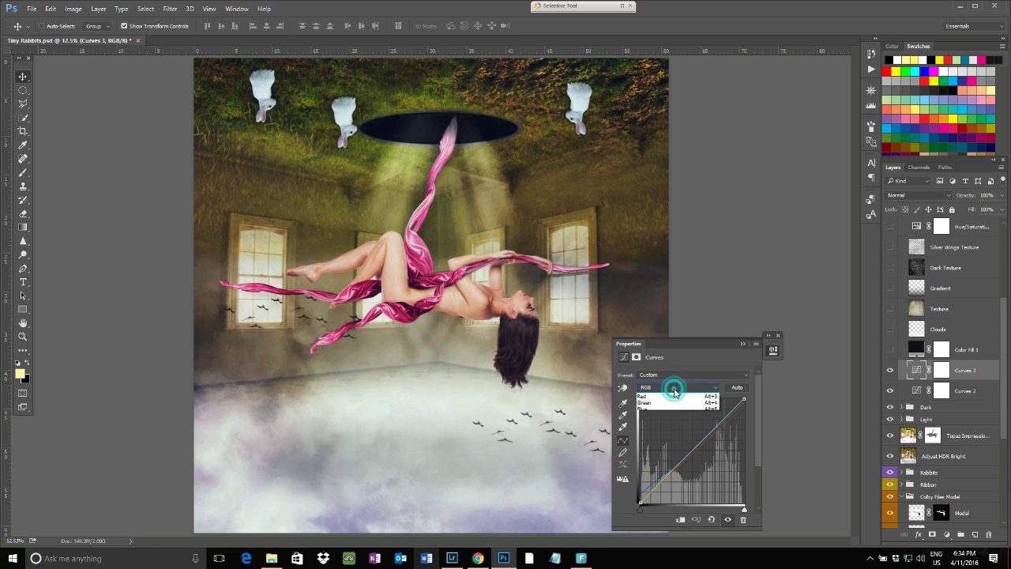
{"action": "left_click", "coordinate": [671, 414]}
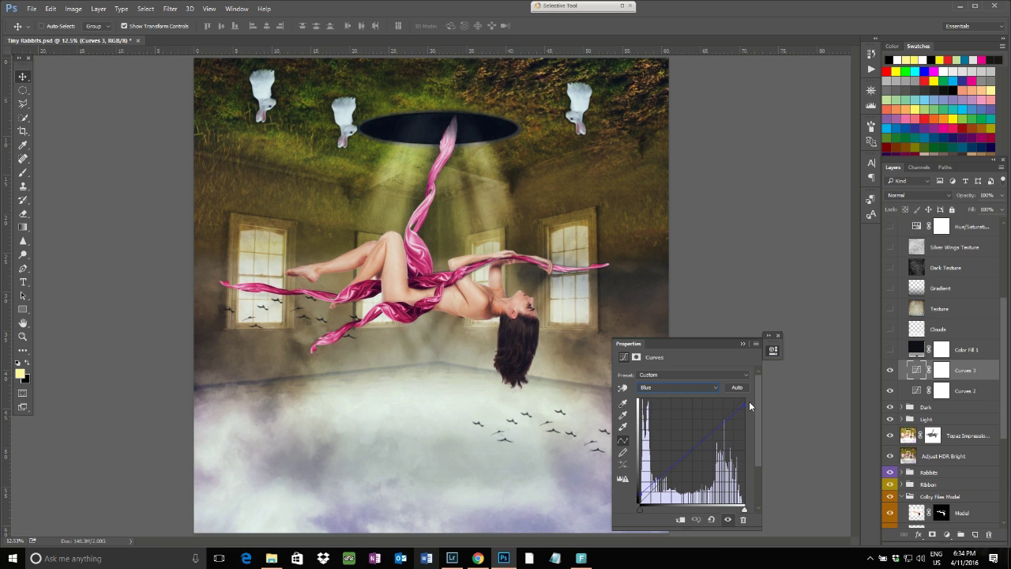
{"action": "left_click", "coordinate": [692, 388]}
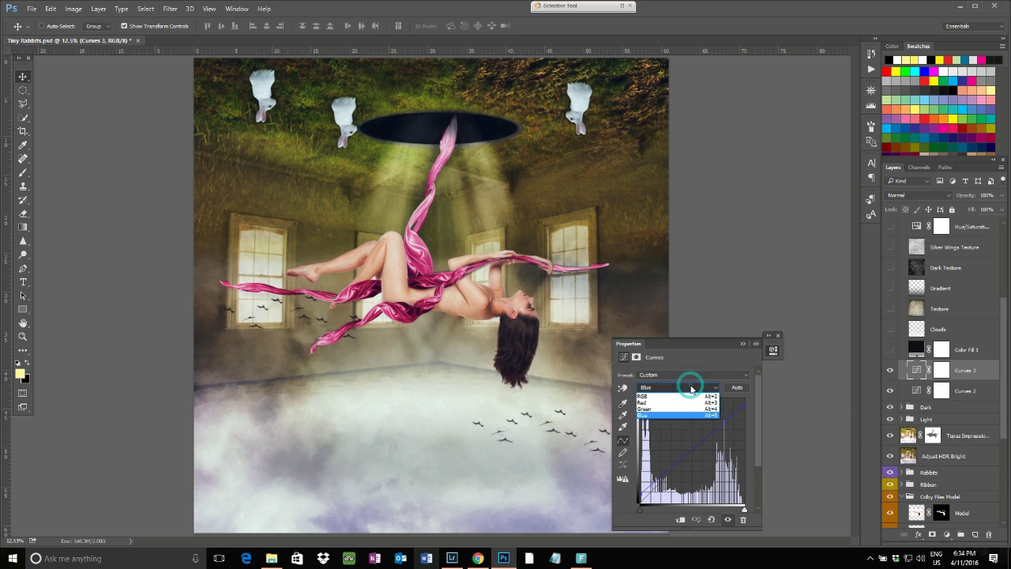
{"action": "left_click", "coordinate": [662, 408]}
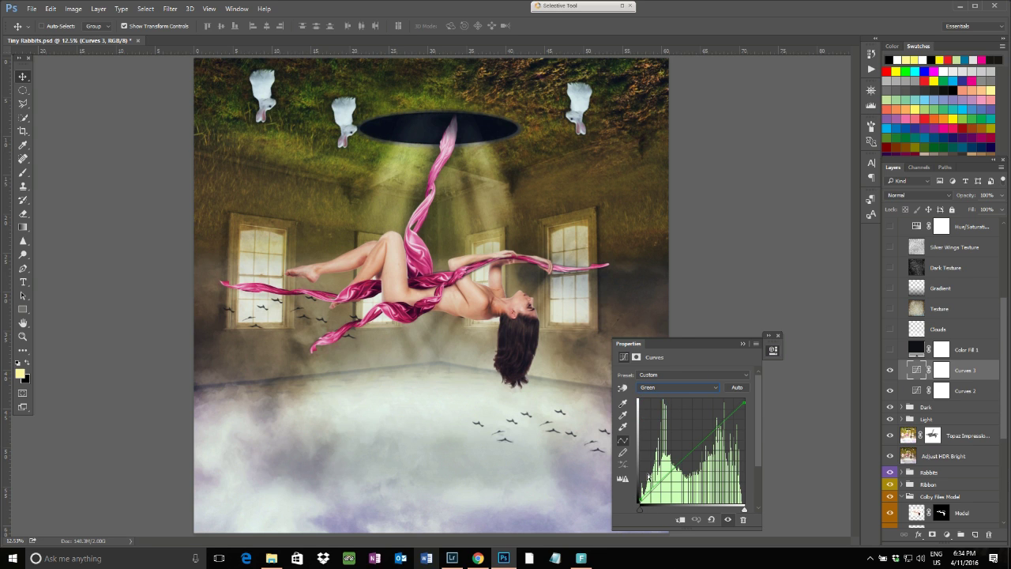
{"action": "left_click", "coordinate": [664, 388]}
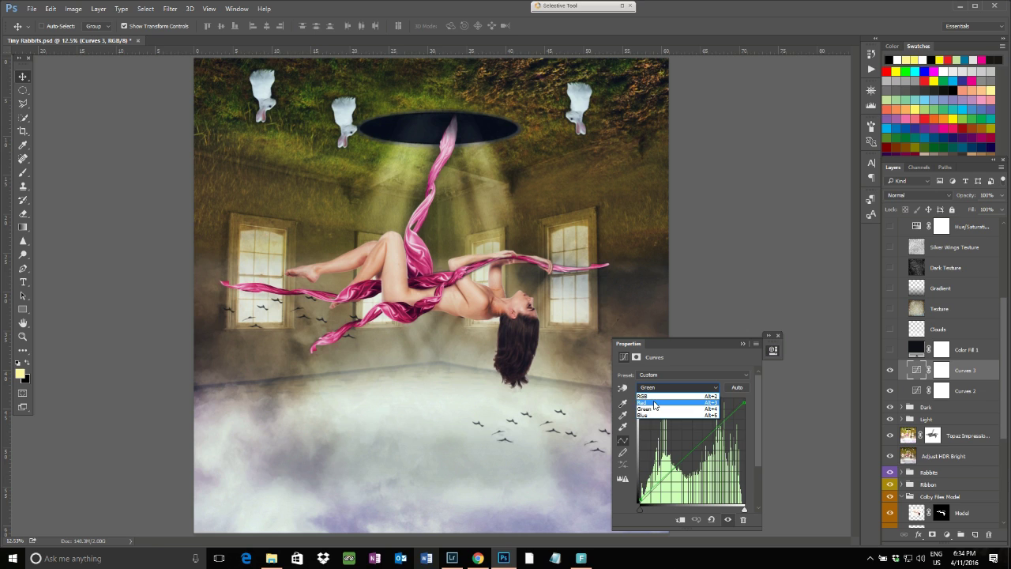
{"action": "left_click", "coordinate": [654, 402]}
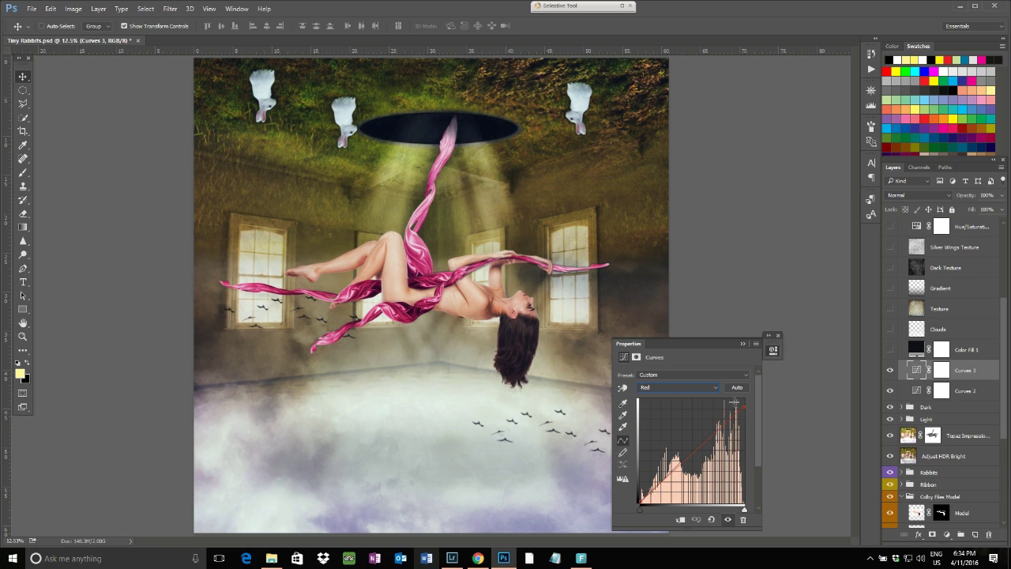
{"action": "left_click", "coordinate": [741, 343]}
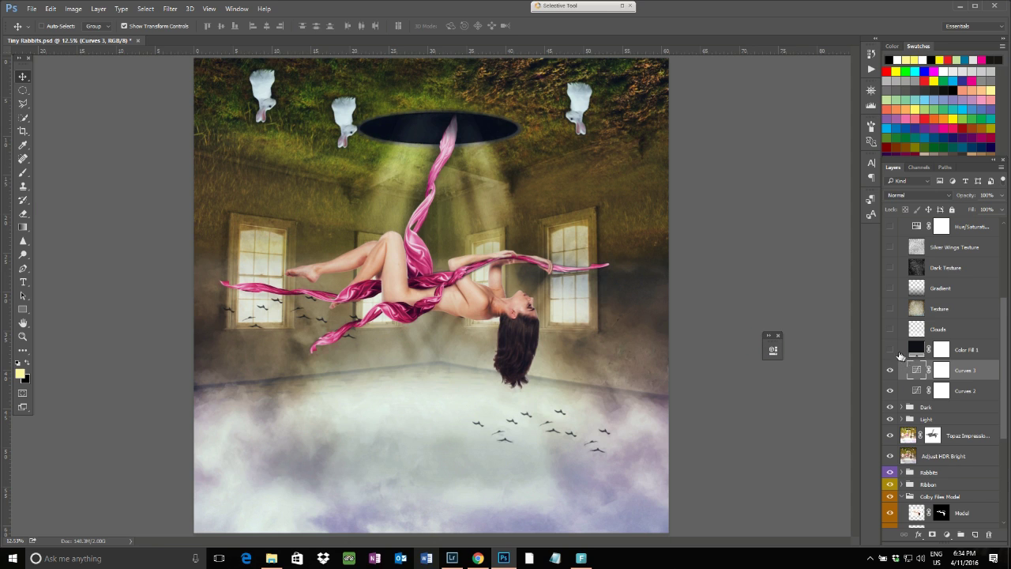
{"action": "left_click", "coordinate": [891, 350]}
{"action": "left_click", "coordinate": [918, 351]}
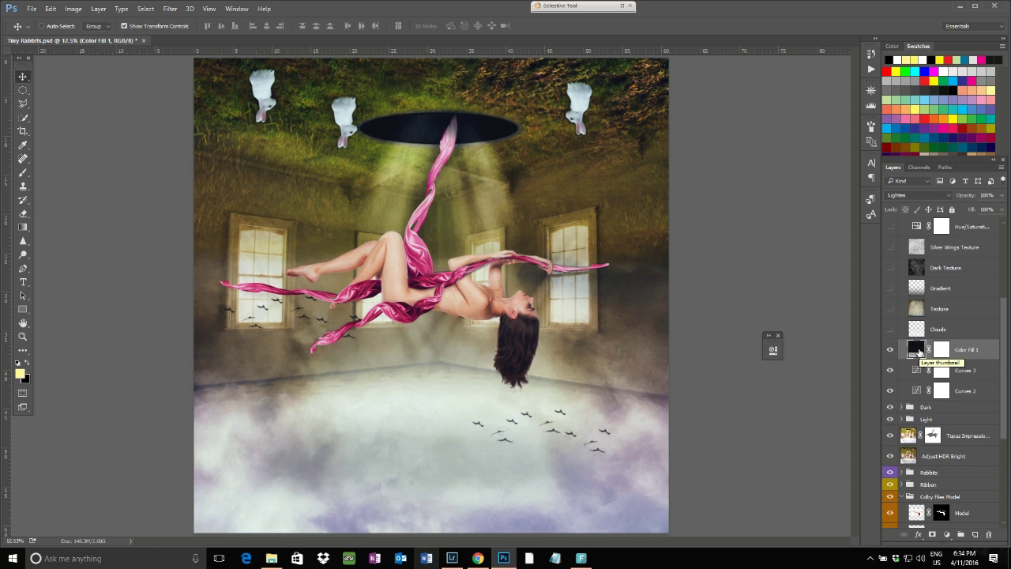
Preview Color Fill 1 in Normal, return it to Lighten blending, and show the Clouds layer
{"action": "left_click", "coordinate": [949, 196]}
{"action": "left_click", "coordinate": [921, 203]}
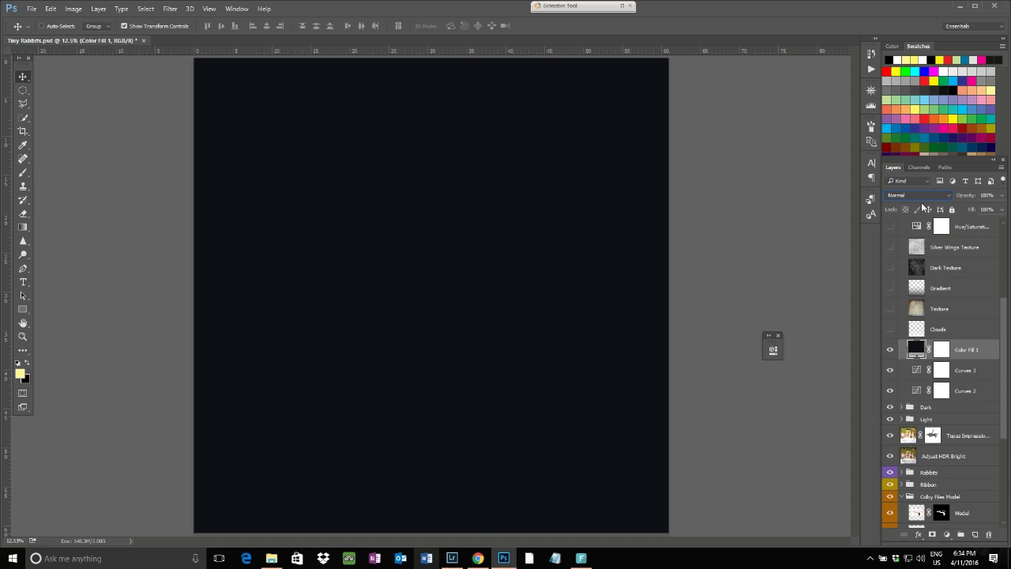
{"action": "left_click", "coordinate": [931, 199]}
{"action": "left_click", "coordinate": [901, 255]}
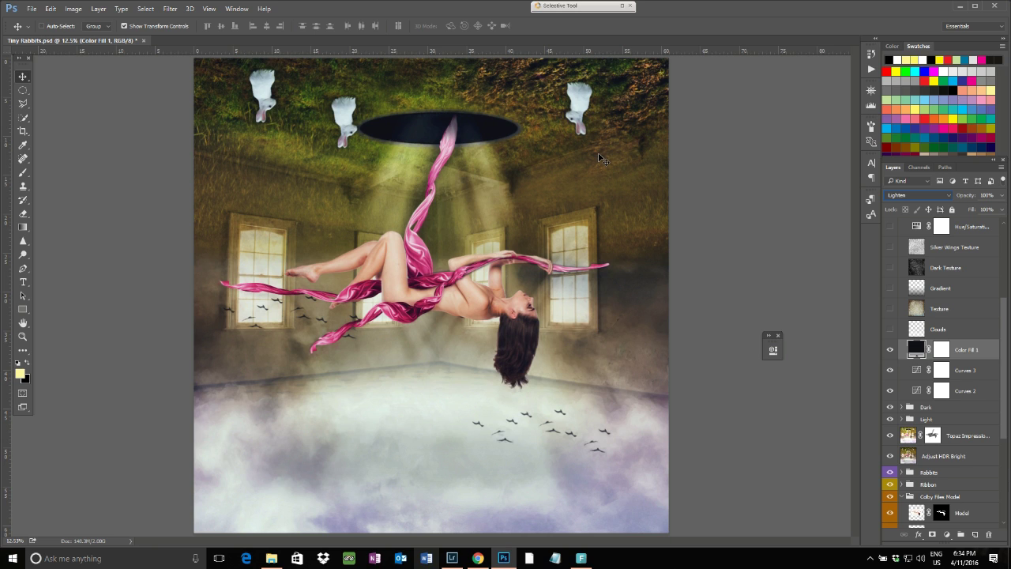
{"action": "left_click", "coordinate": [891, 330]}
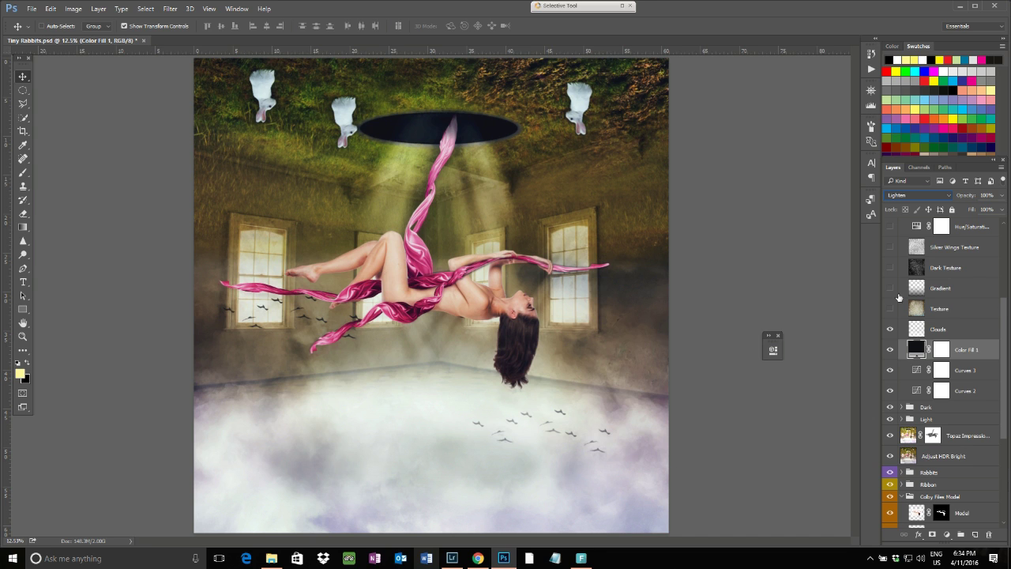
Show and select the Texture, Gradient and Dark Texture layers in turn
{"action": "left_click", "coordinate": [890, 308]}
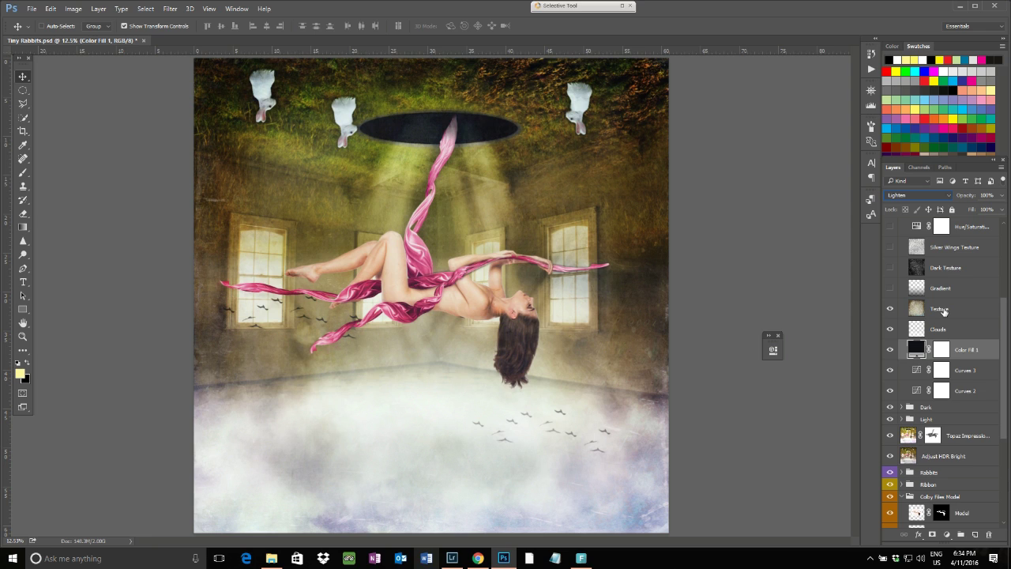
{"action": "left_click", "coordinate": [944, 310]}
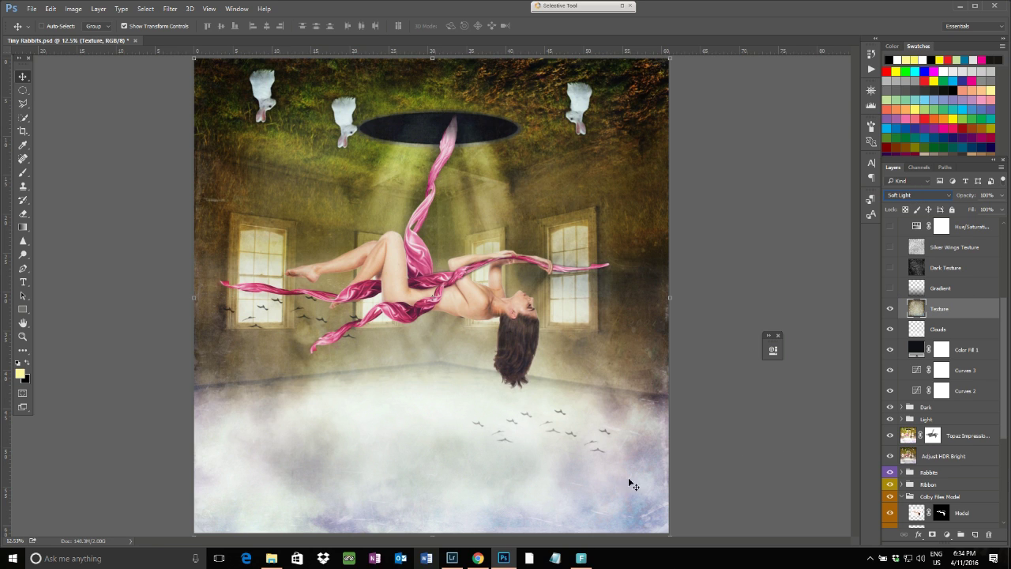
{"action": "left_click", "coordinate": [891, 288]}
{"action": "left_click", "coordinate": [961, 288]}
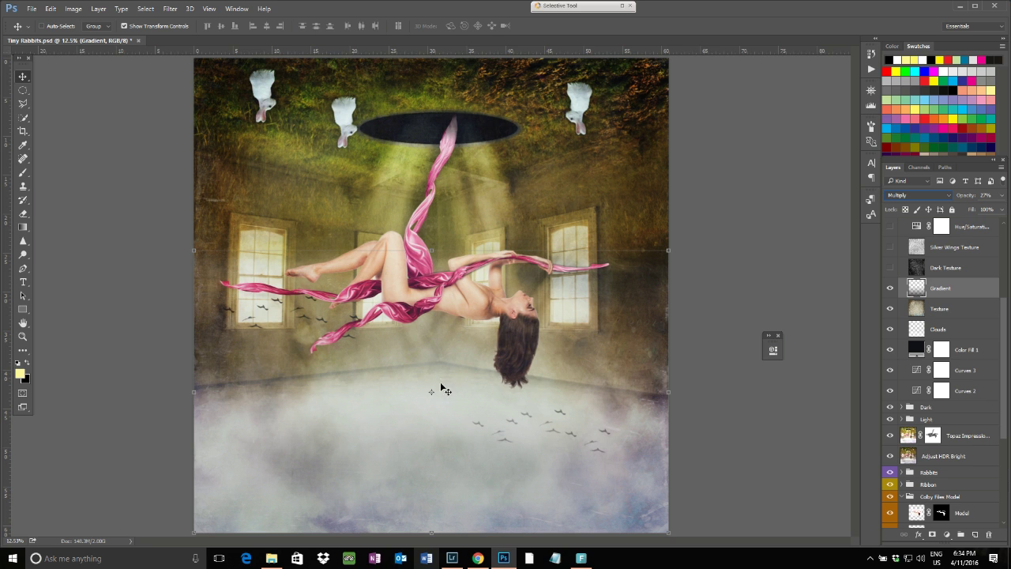
{"action": "left_click", "coordinate": [890, 267]}
{"action": "left_click", "coordinate": [957, 267]}
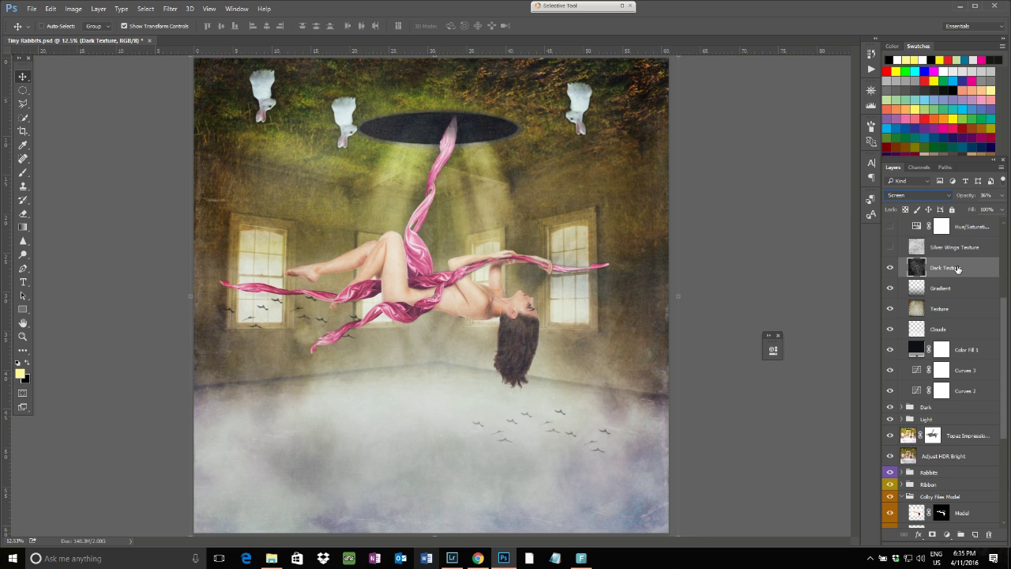
Blend Dark Texture in Screen mode at about 35% opacity and turn on Silver Wings Texture
{"action": "left_click", "coordinate": [947, 195]}
{"action": "left_click", "coordinate": [933, 205]}
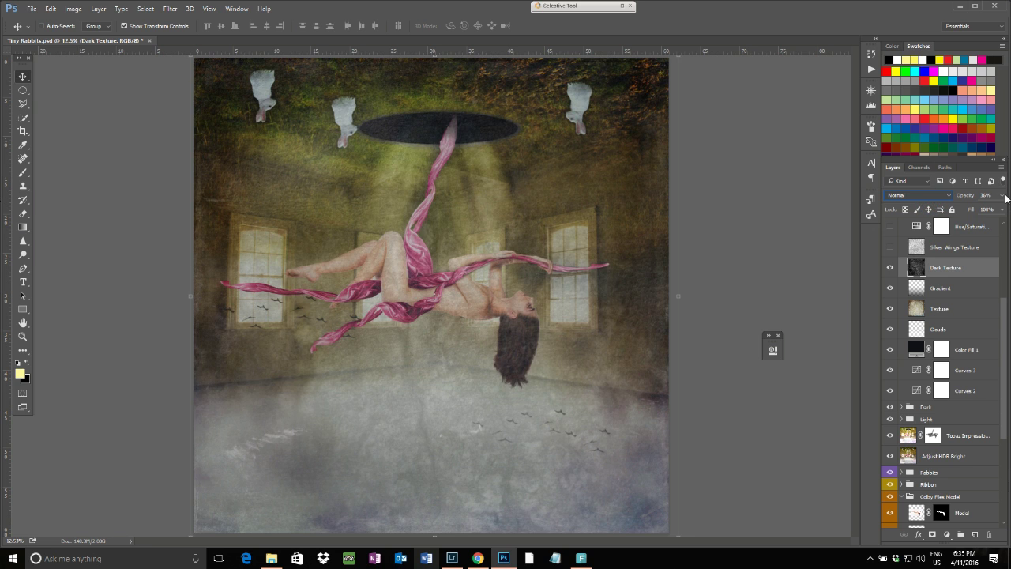
{"action": "mouse_move", "coordinate": [1002, 195]}
{"action": "left_mouse_down"}
{"action": "mouse_move", "coordinate": [993, 214]}
{"action": "mouse_move", "coordinate": [1003, 213]}
{"action": "left_mouse_up"}
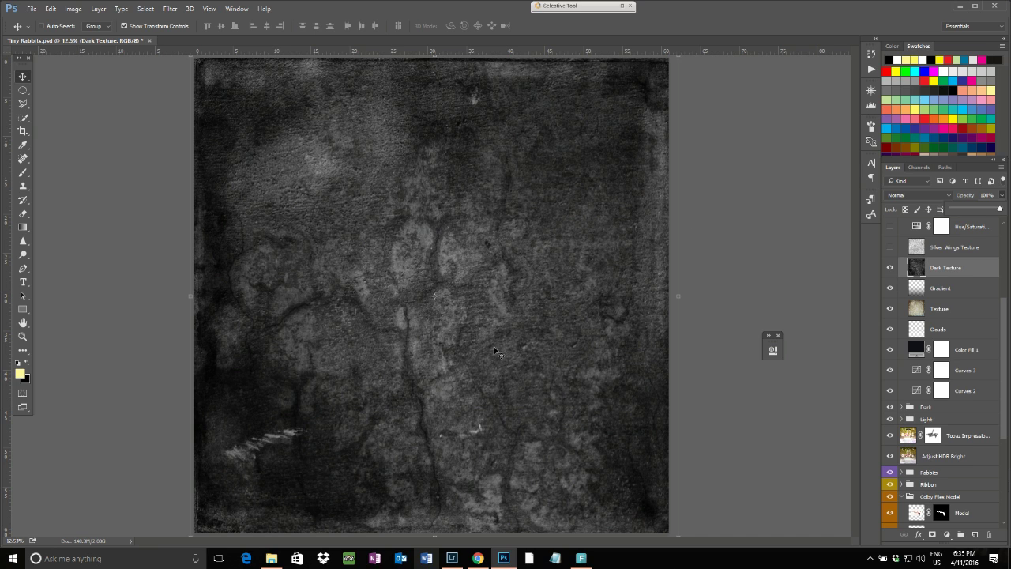
{"action": "left_click", "coordinate": [924, 195]}
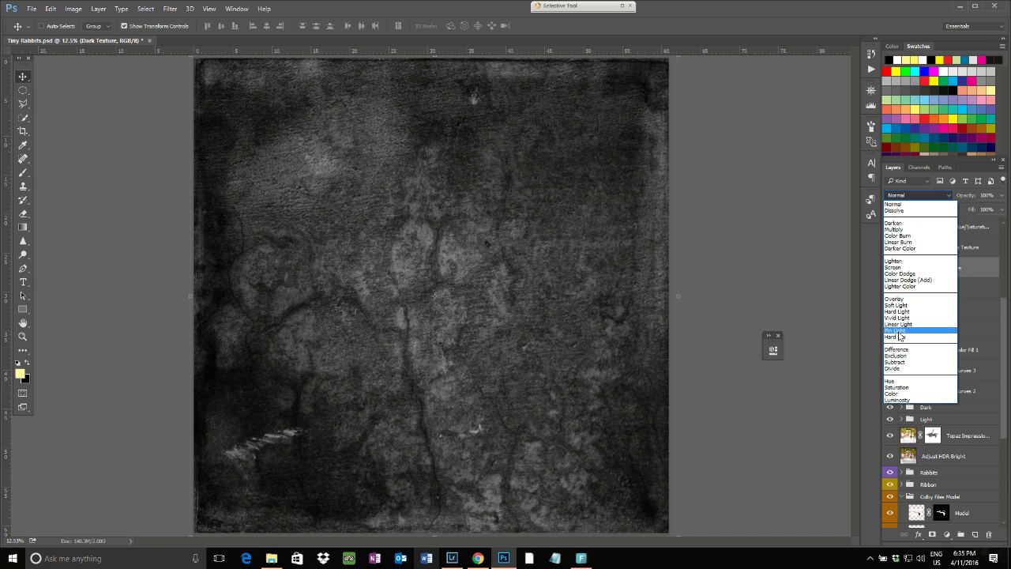
{"action": "left_click", "coordinate": [894, 267]}
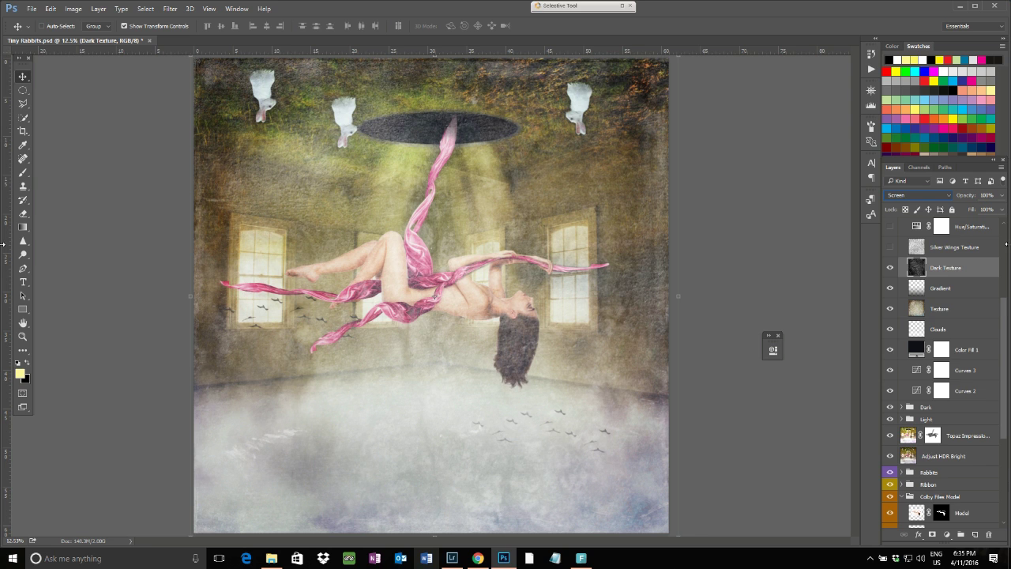
{"action": "left_click", "coordinate": [1002, 196]}
{"action": "left_click_drag", "start_coordinate": [1001, 209], "coordinate": [971, 211]}
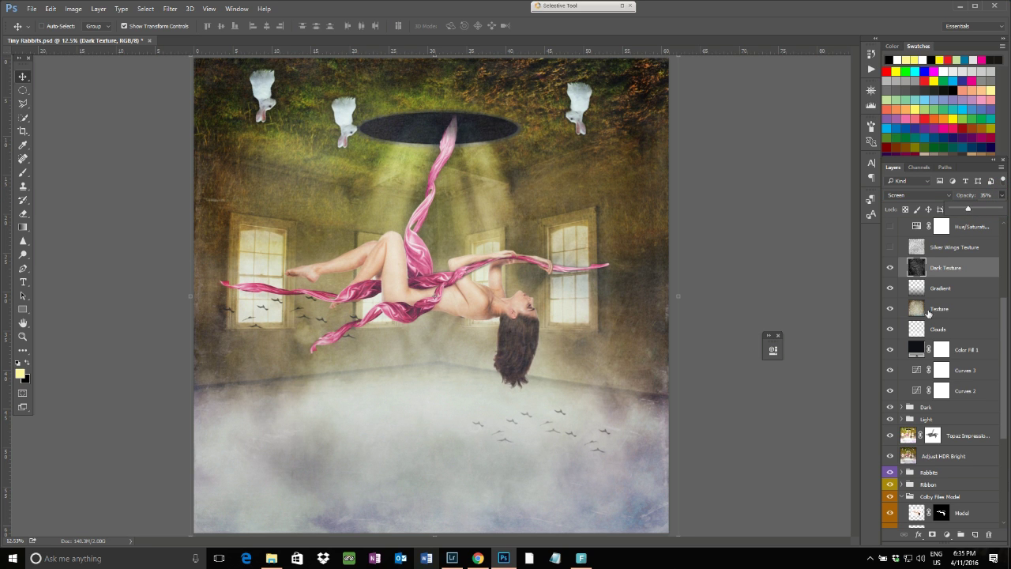
{"action": "left_click", "coordinate": [891, 248]}
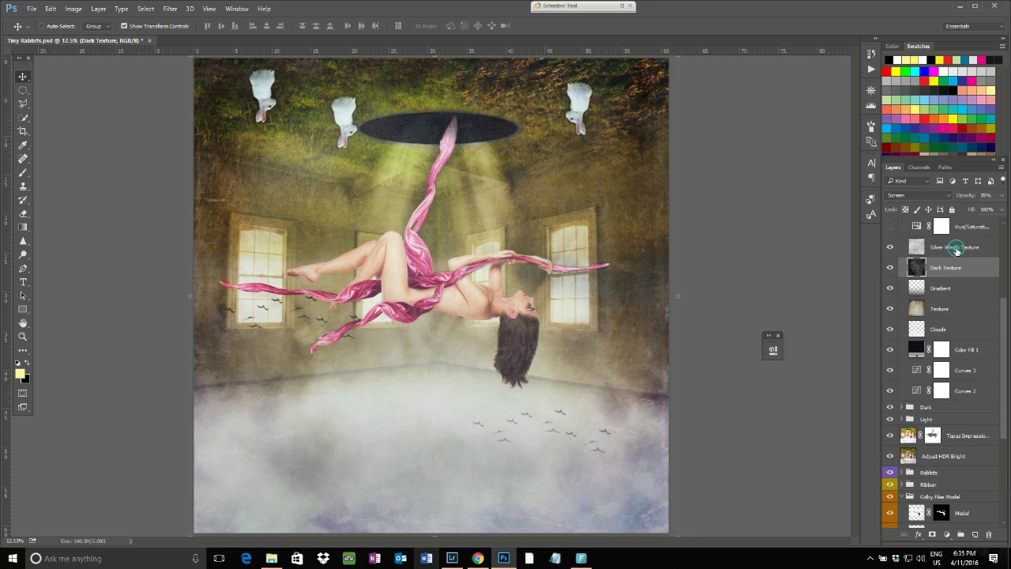
Select Silver Wings Texture, preview it at 100% opacity, then fade it to about 15%
{"action": "left_click", "coordinate": [956, 250]}
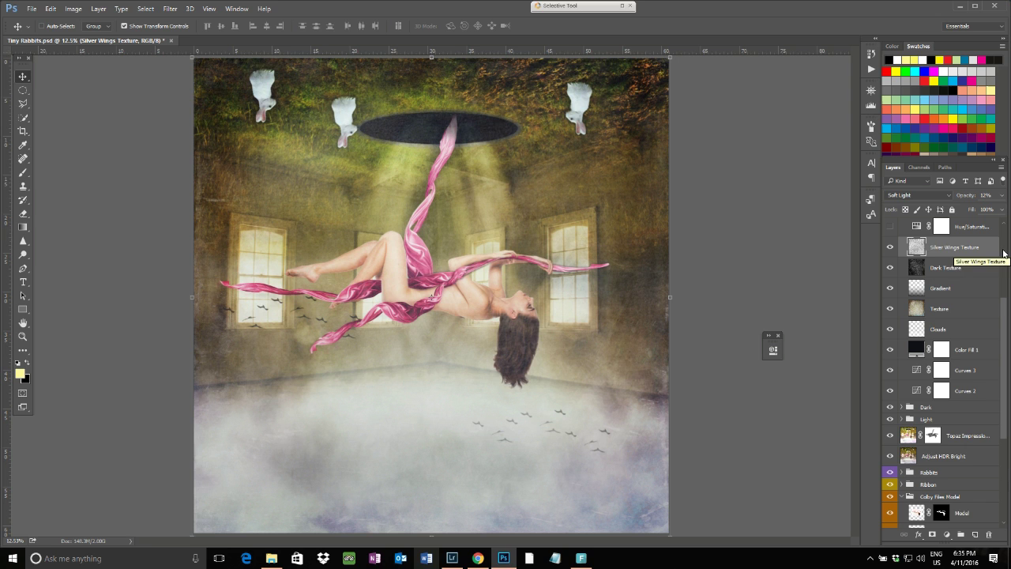
{"action": "left_click", "coordinate": [1001, 196]}
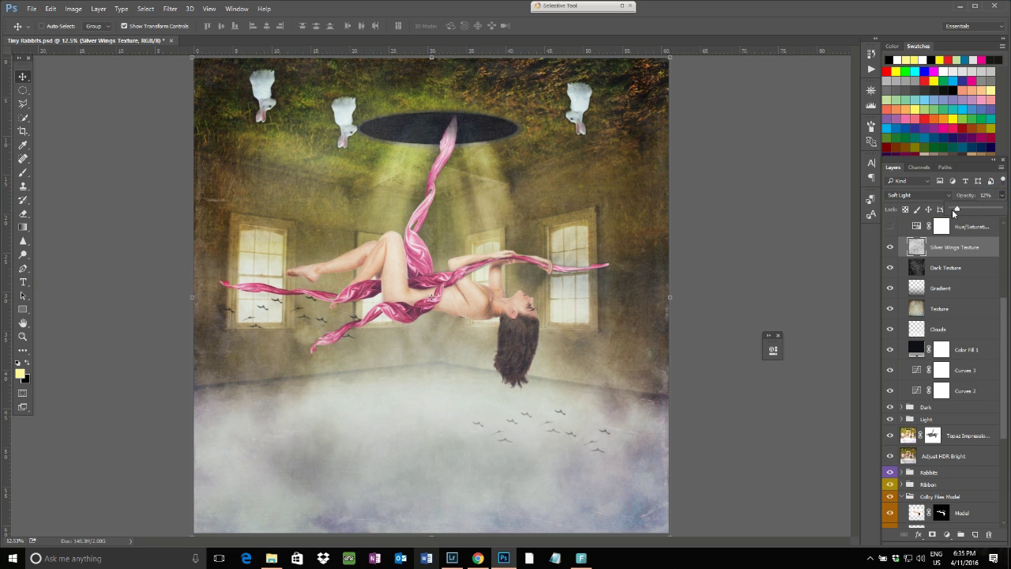
{"action": "left_click_drag", "start_coordinate": [954, 208], "coordinate": [999, 209]}
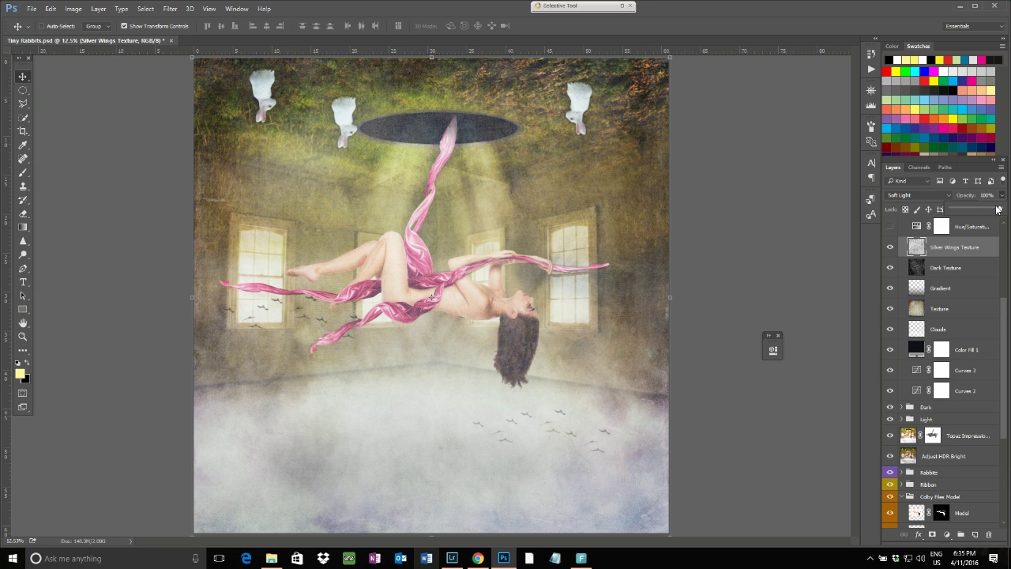
{"action": "left_click_drag", "start_coordinate": [998, 209], "coordinate": [960, 212]}
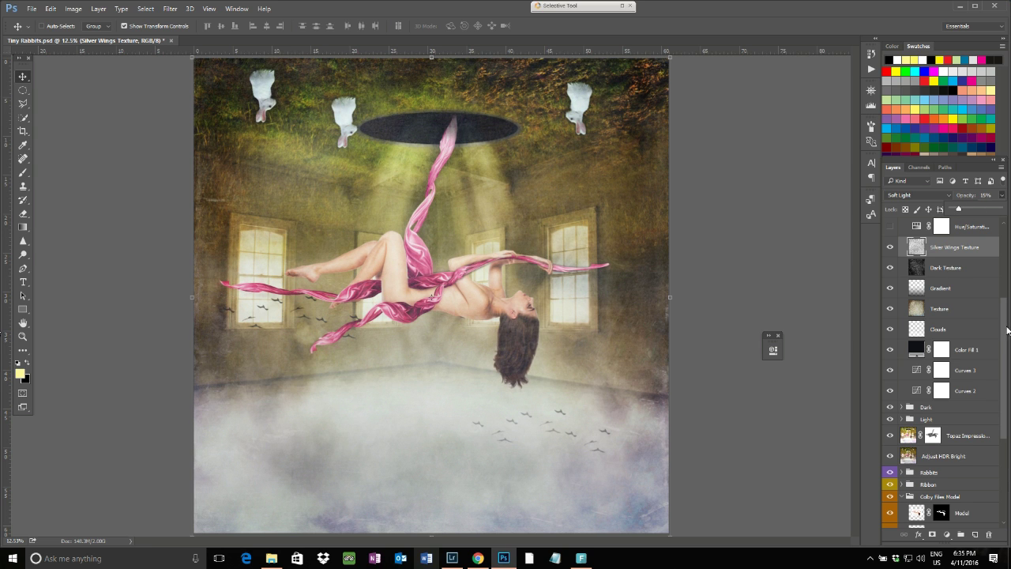
Turn on the Hue/Saturation adjustment and review its settings in Properties
{"action": "left_click_drag", "start_coordinate": [1008, 316], "coordinate": [1007, 281]}
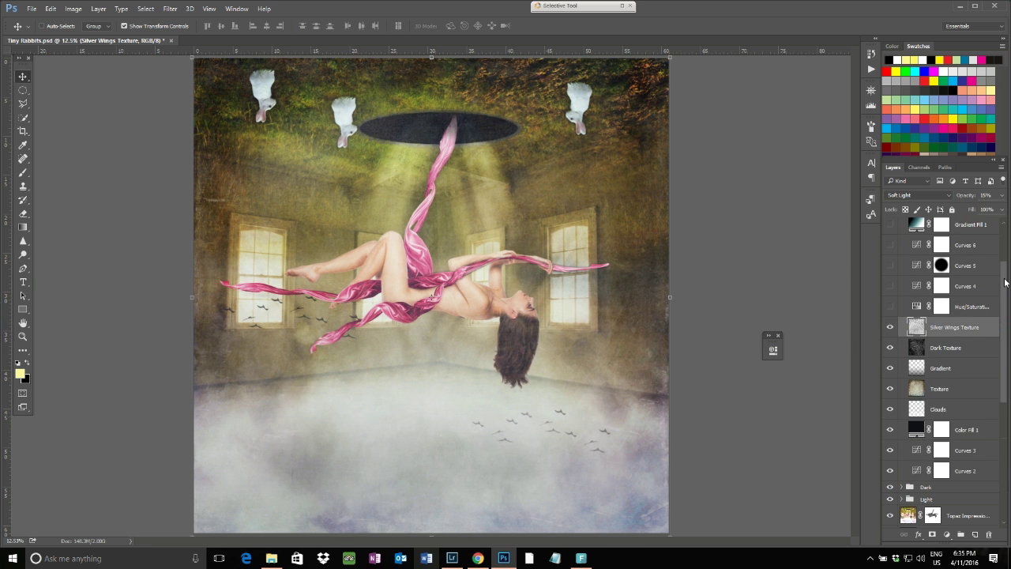
{"action": "left_click", "coordinate": [891, 306]}
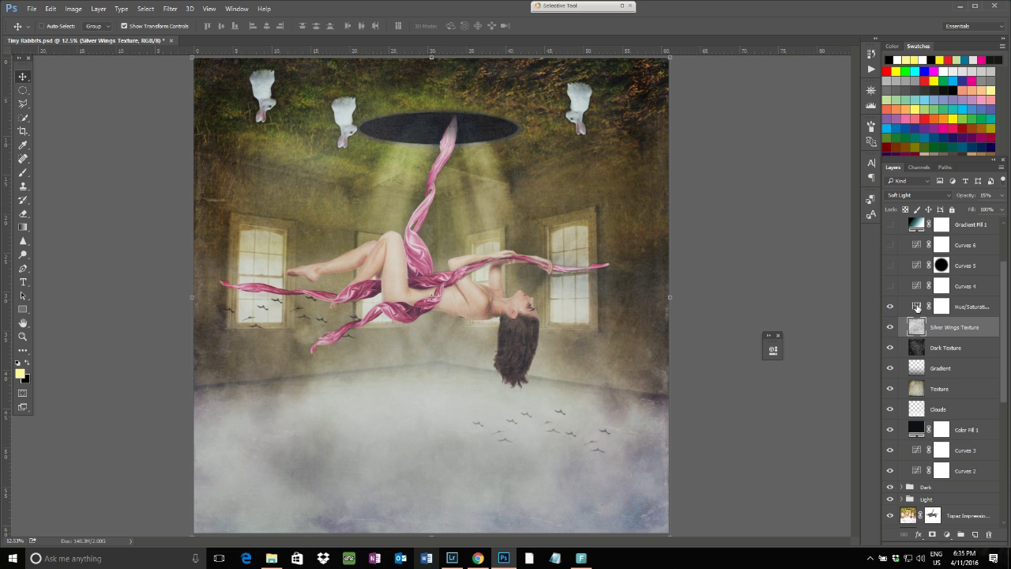
{"action": "left_click", "coordinate": [917, 306]}
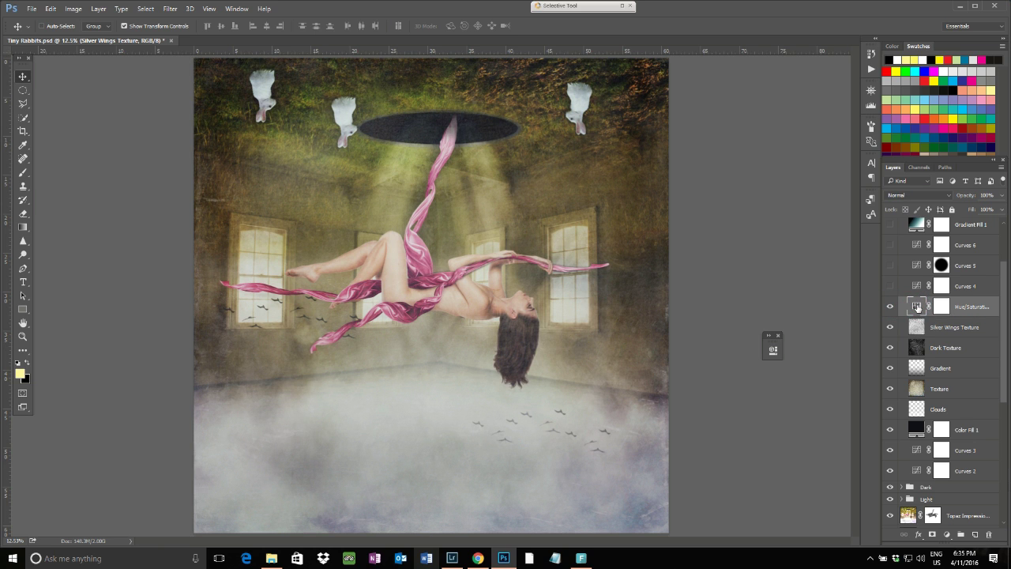
{"action": "double_click", "coordinate": [917, 307]}
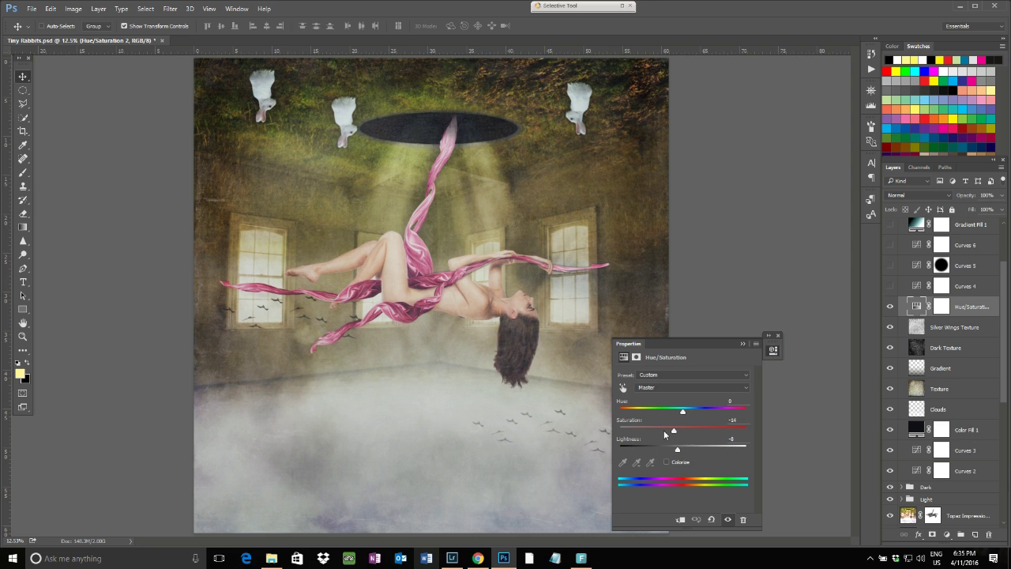
{"action": "left_click", "coordinate": [742, 345]}
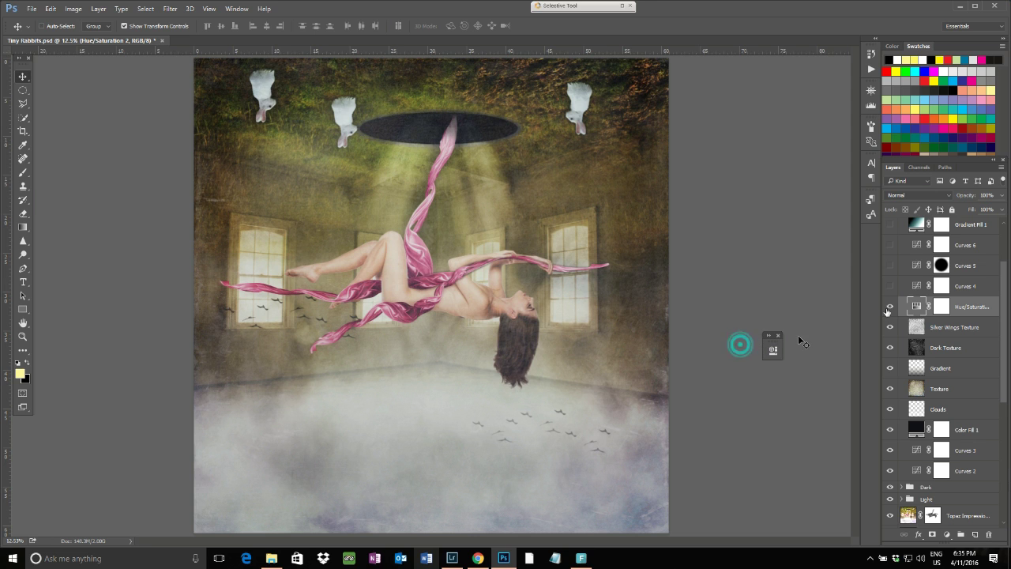
Turn on Curves 4 and review its curve, then enable the Curves 5 darkening layer
{"action": "left_click", "coordinate": [891, 287]}
{"action": "left_click", "coordinate": [919, 286]}
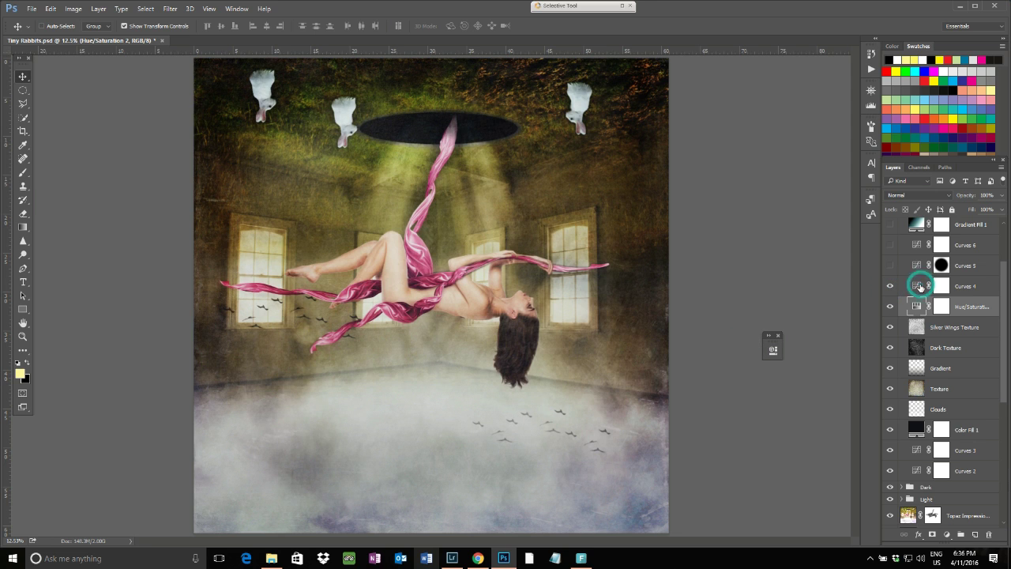
{"action": "double_click", "coordinate": [919, 286]}
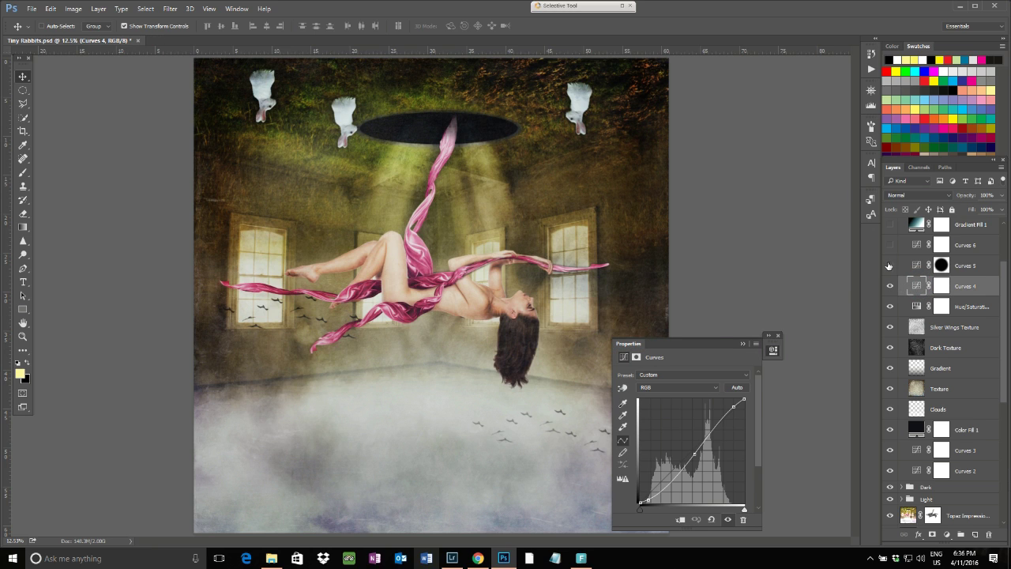
{"action": "left_click", "coordinate": [742, 343]}
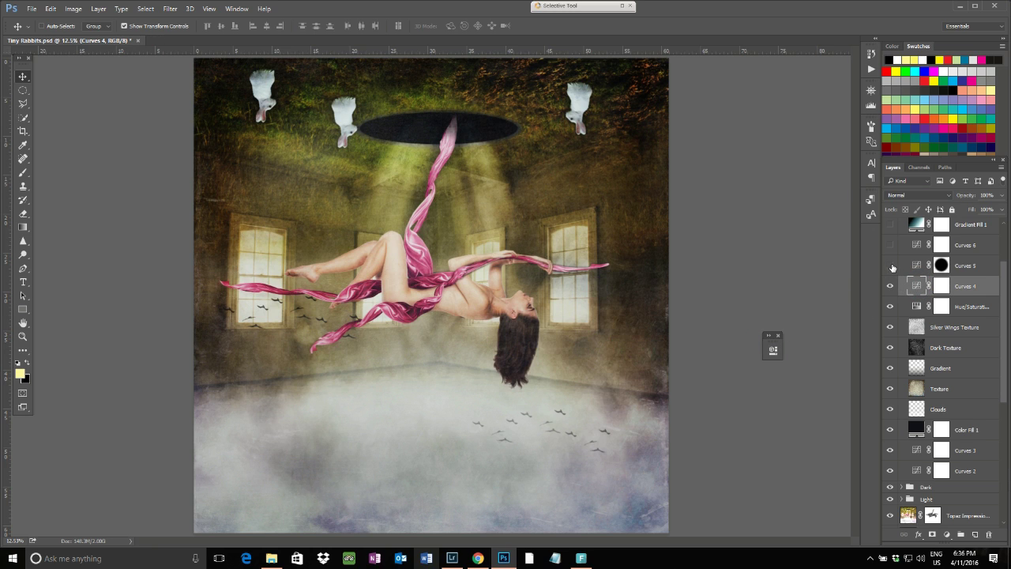
{"action": "left_click", "coordinate": [891, 266]}
Add a new layer above Curves 5 and select the area outside a large feathered oval around the figure
{"action": "left_click", "coordinate": [976, 270]}
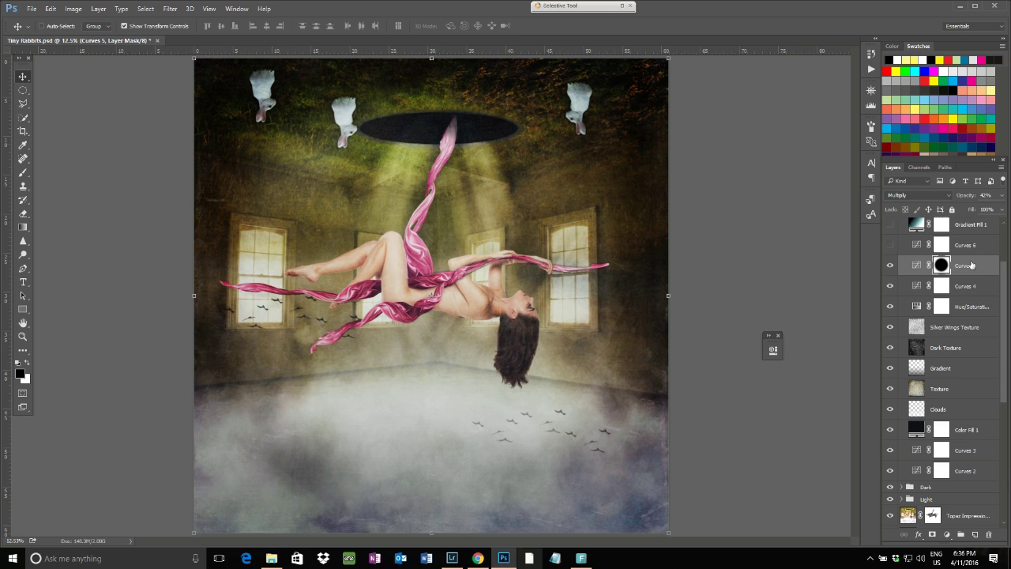
{"action": "left_click", "coordinate": [975, 537]}
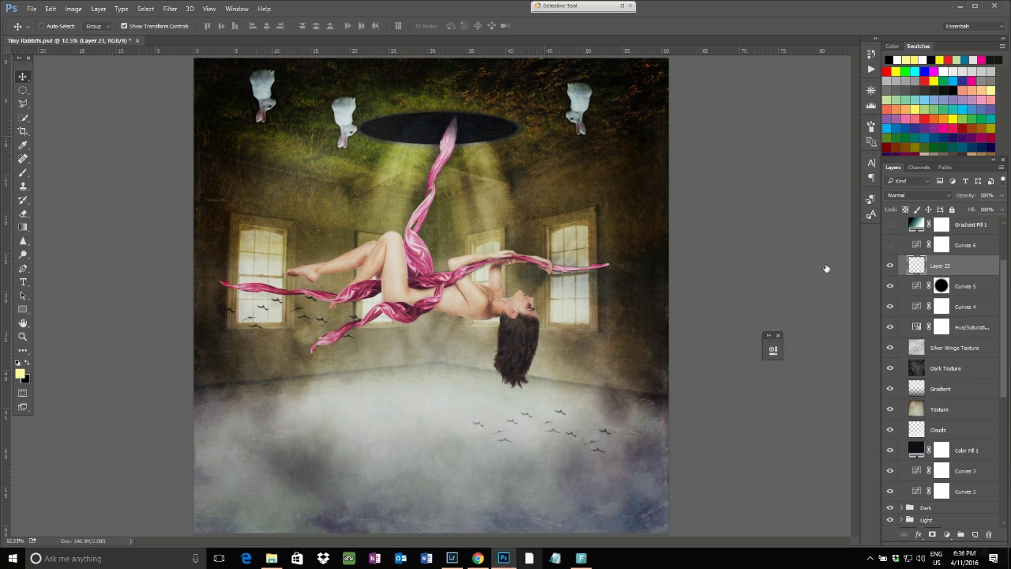
{"action": "left_click", "coordinate": [22, 91]}
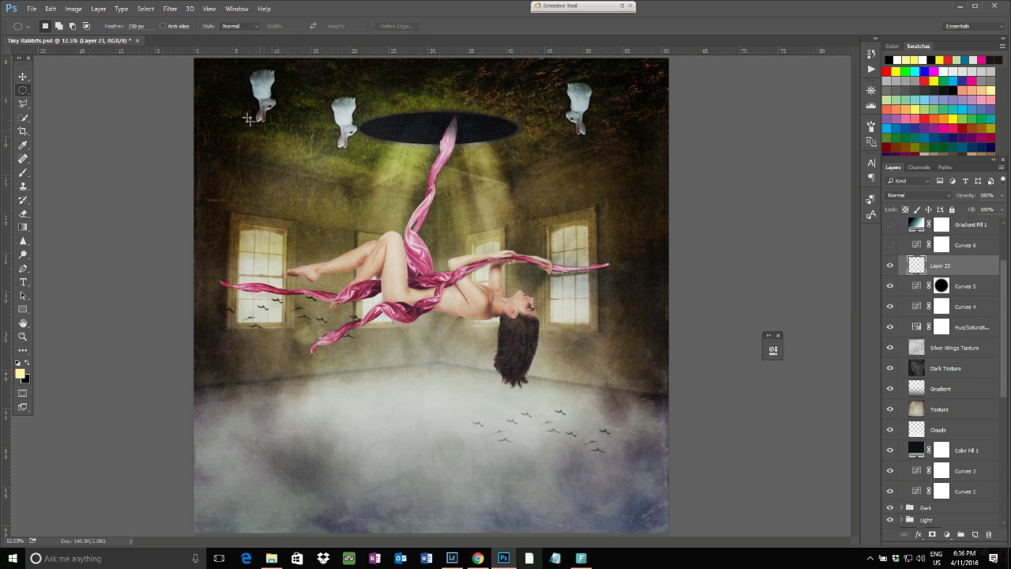
{"action": "left_click_drag", "start_coordinate": [228, 90], "coordinate": [633, 517]}
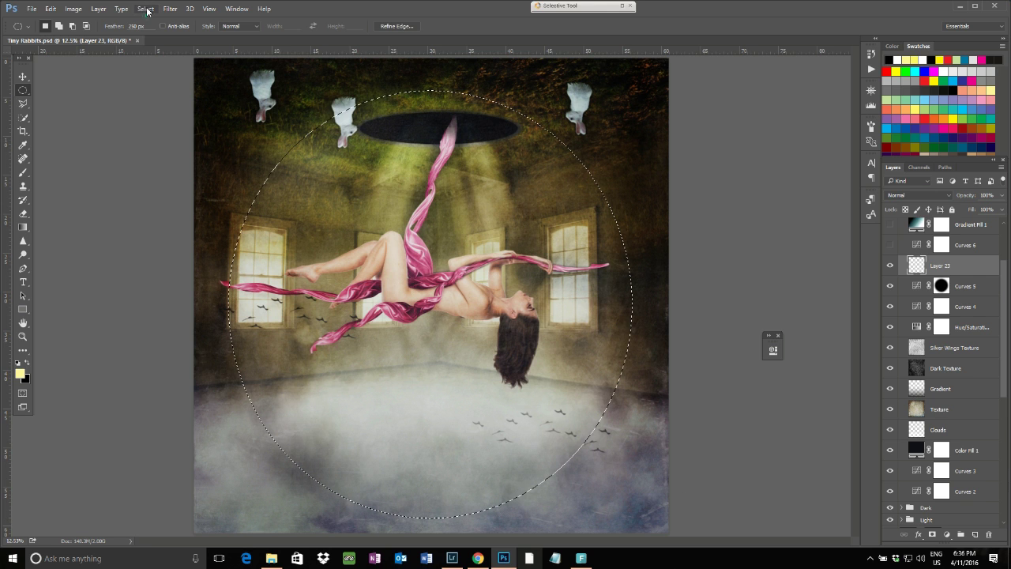
{"action": "left_click", "coordinate": [145, 9]}
{"action": "left_click", "coordinate": [154, 49]}
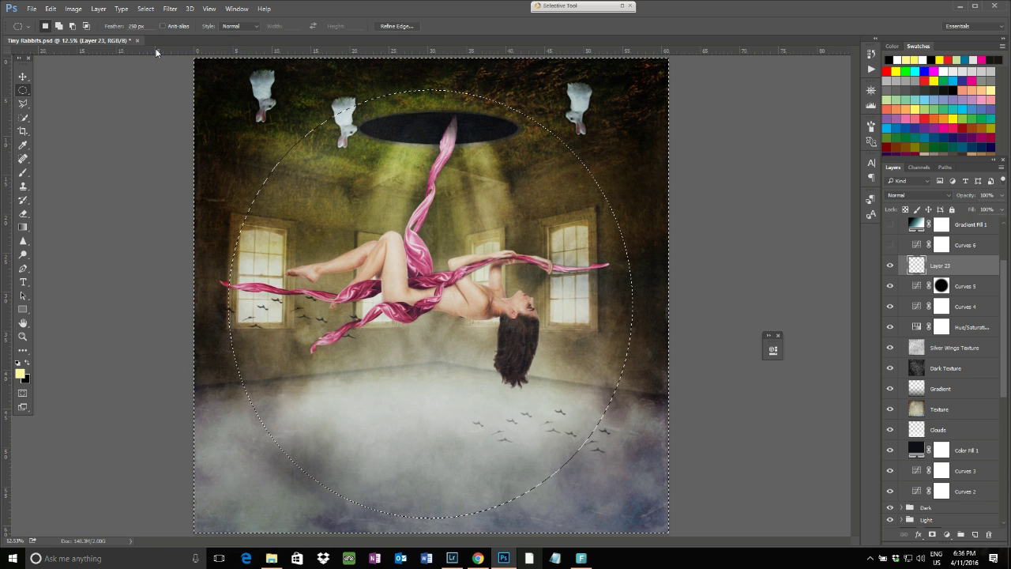
Add a Curves adjustment masked to the edges, bending the curve down to darken them
{"action": "left_click", "coordinate": [947, 535]}
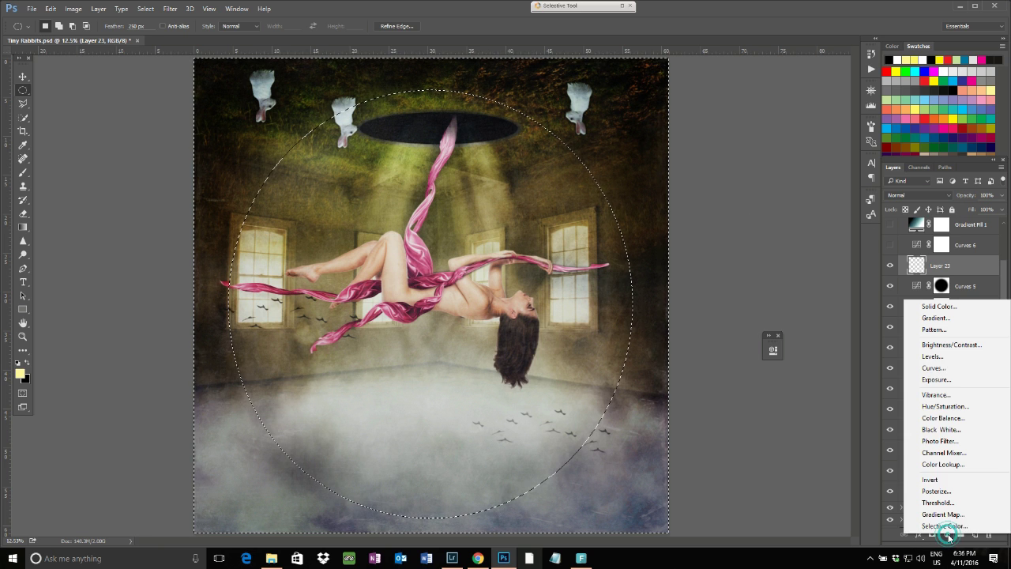
{"action": "left_click", "coordinate": [950, 369]}
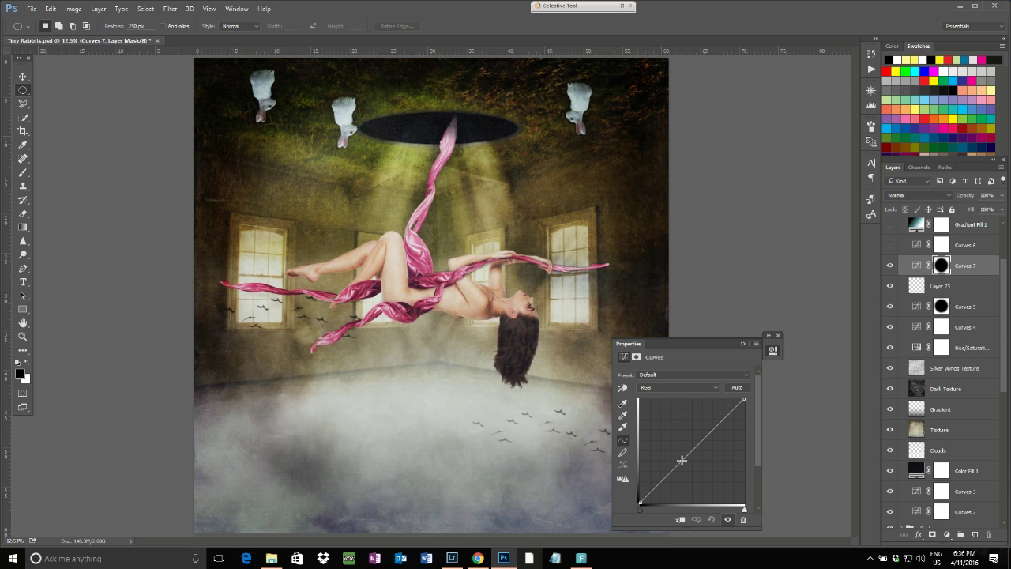
{"action": "mouse_move", "coordinate": [682, 460]}
{"action": "left_mouse_down"}
{"action": "mouse_move", "coordinate": [690, 485]}
{"action": "mouse_move", "coordinate": [691, 463]}
{"action": "mouse_move", "coordinate": [685, 482]}
{"action": "mouse_move", "coordinate": [681, 461]}
{"action": "mouse_move", "coordinate": [677, 478]}
{"action": "mouse_move", "coordinate": [683, 472]}
{"action": "left_mouse_up"}
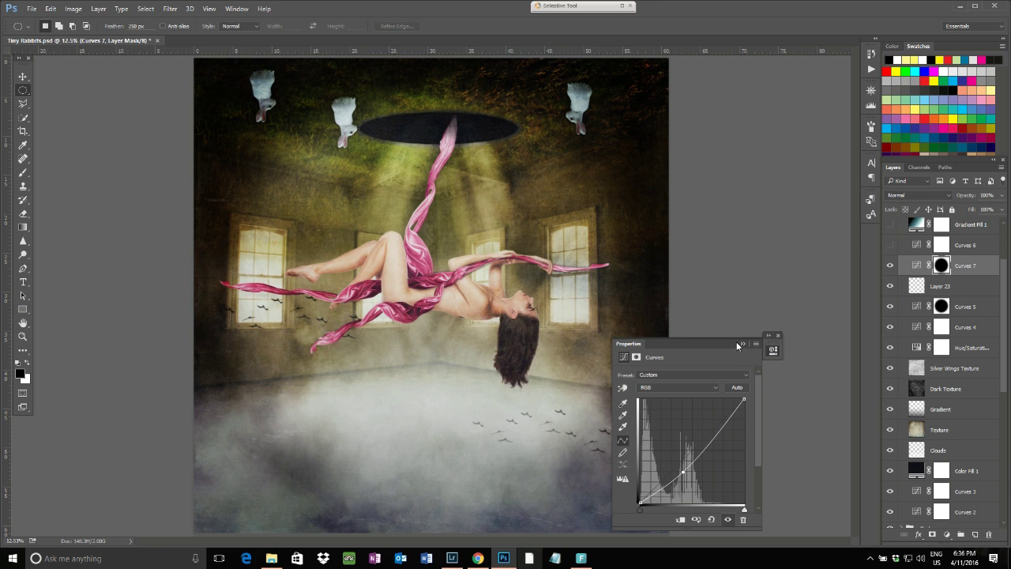
{"action": "left_click", "coordinate": [741, 343]}
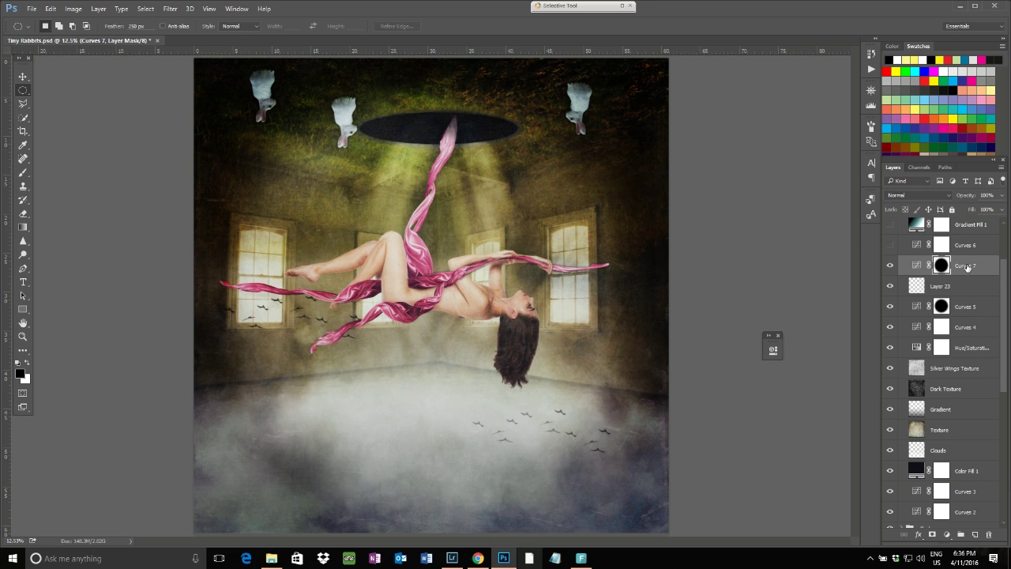
Delete the Curves 7 and Layer 23 layers from the stack
{"action": "left_click", "coordinate": [960, 308]}
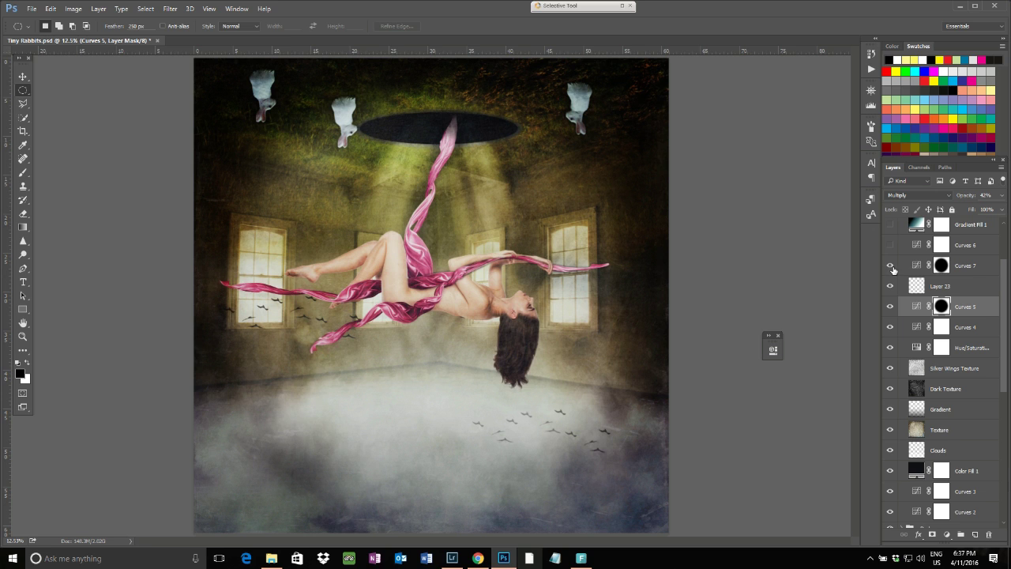
{"action": "key", "text": "shift+alt+n"}
{"action": "left_click", "coordinate": [963, 266]}
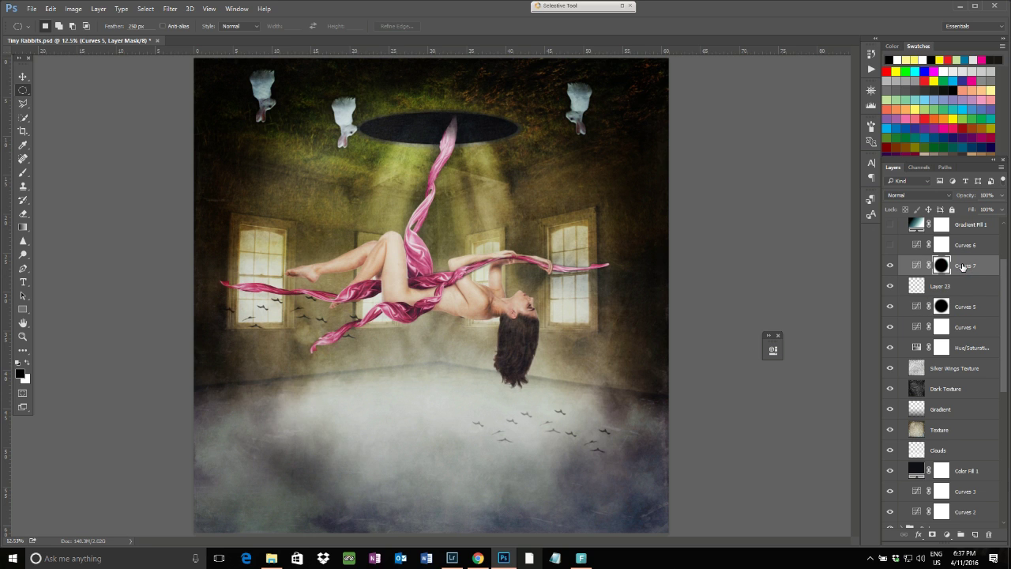
{"action": "key", "text": "Delete"}
{"action": "key", "text": "Delete"}
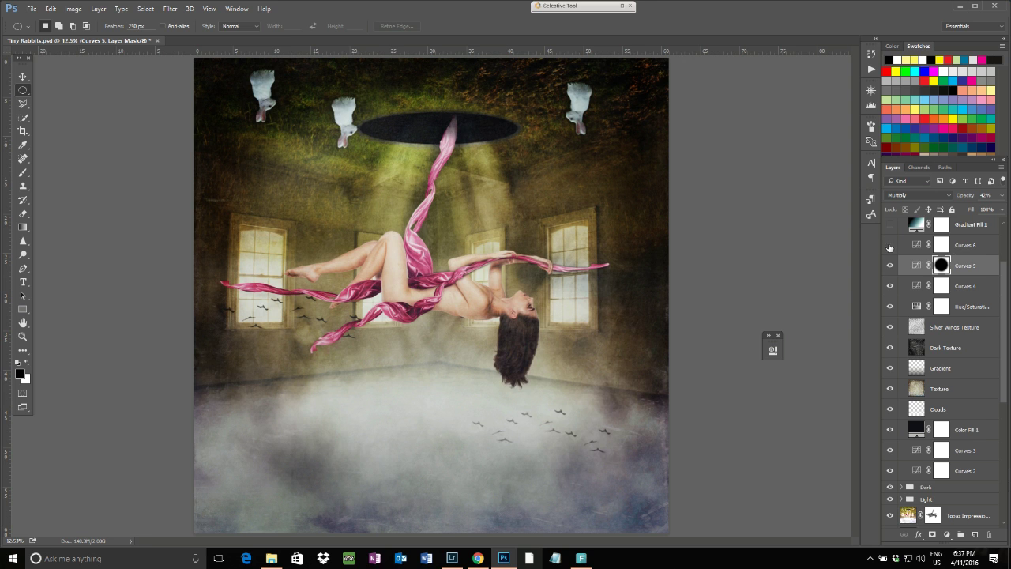
Turn on the soft-light Curves 6 adjustment and lower its opacity for a subtler effect
{"action": "left_click", "coordinate": [890, 245]}
{"action": "left_click", "coordinate": [969, 245]}
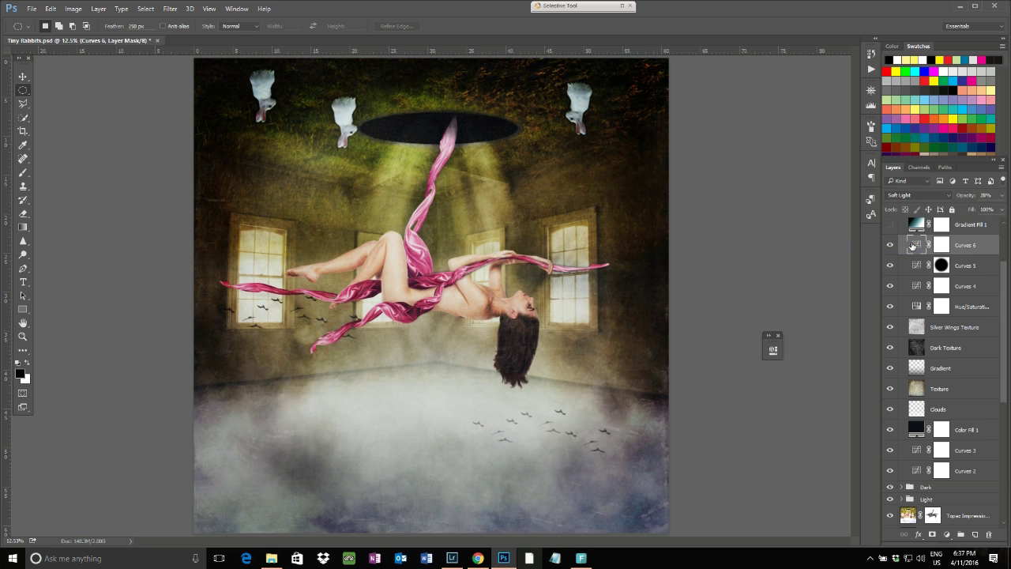
{"action": "double_click", "coordinate": [913, 245]}
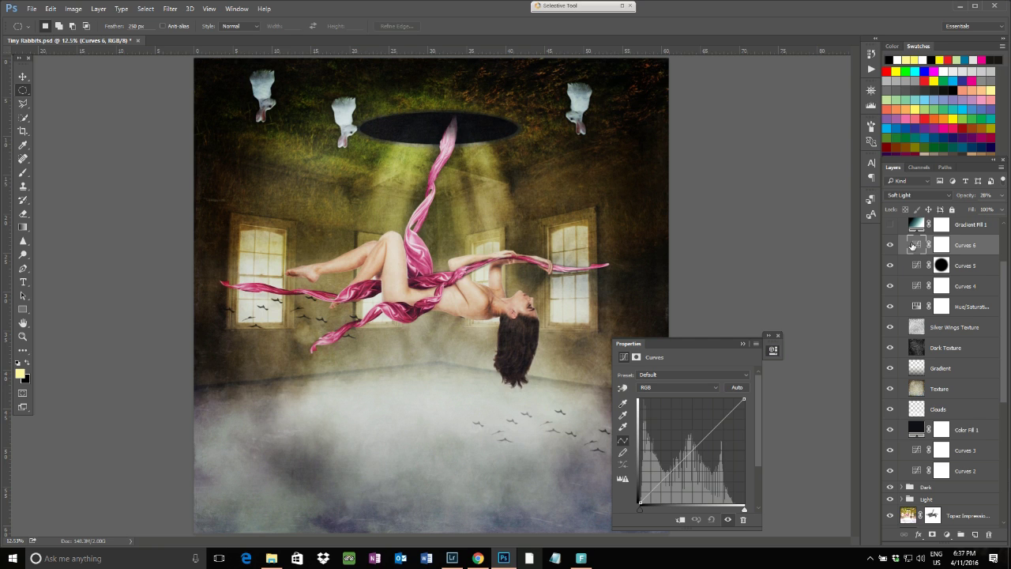
{"action": "left_click", "coordinate": [1004, 196]}
{"action": "left_click_drag", "start_coordinate": [965, 210], "coordinate": [1005, 215]}
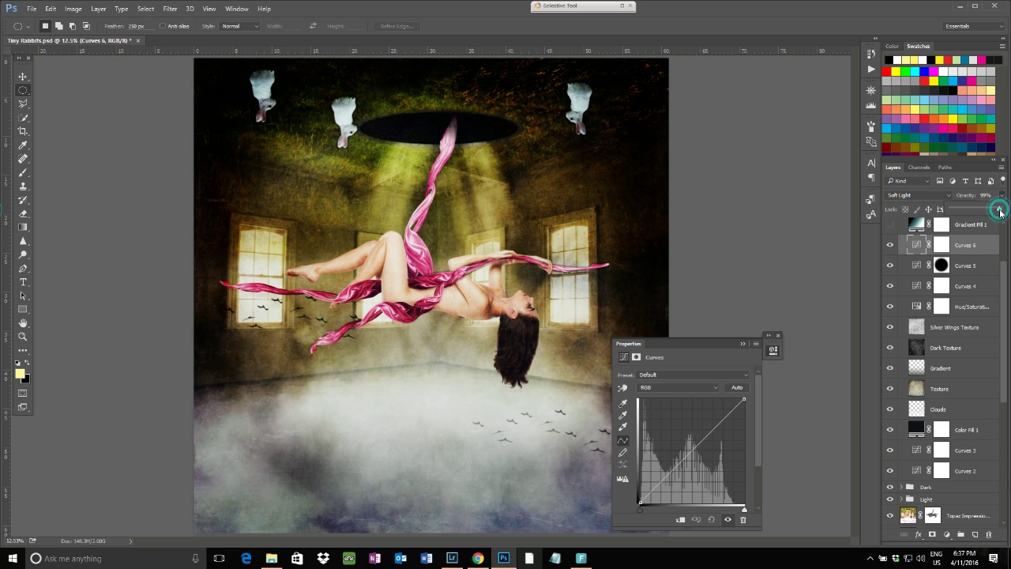
{"action": "left_click_drag", "start_coordinate": [1000, 212], "coordinate": [964, 210]}
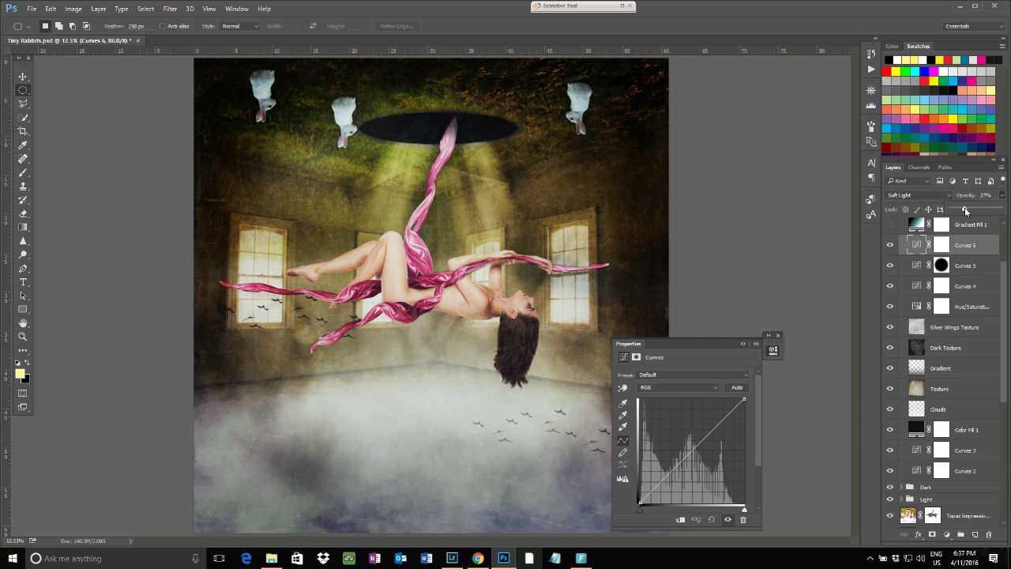
{"action": "left_click", "coordinate": [894, 227]}
Enable Gradient Fill 1, confirm its linear 90° gradient, and set its opacity to 39%
{"action": "left_click", "coordinate": [891, 225]}
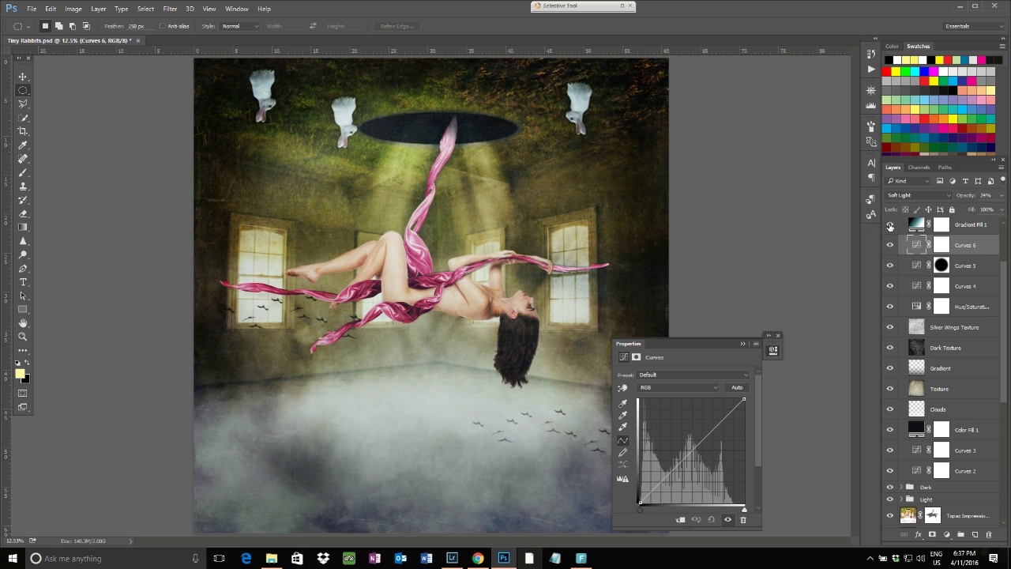
{"action": "left_click", "coordinate": [741, 343]}
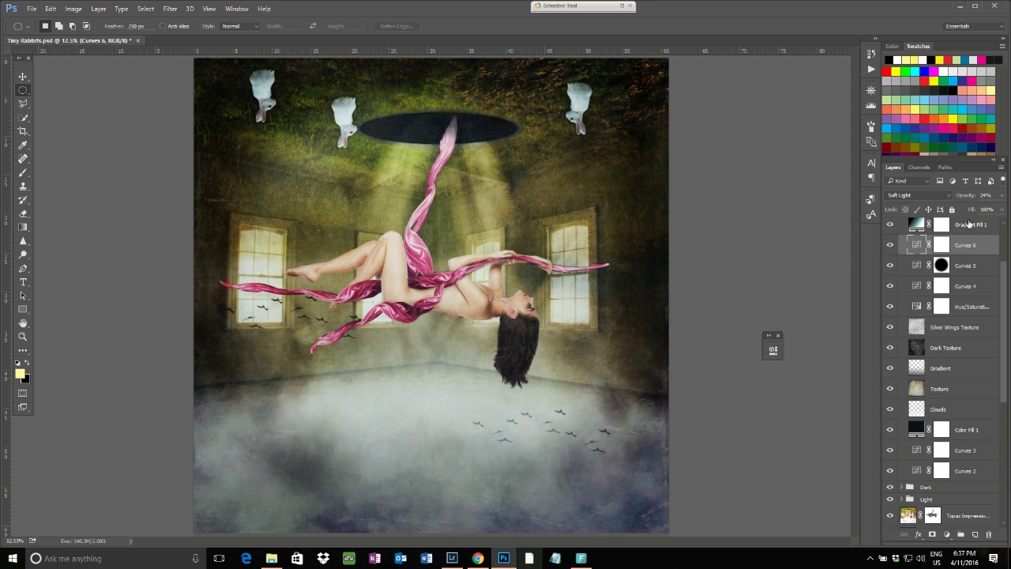
{"action": "left_click", "coordinate": [968, 228]}
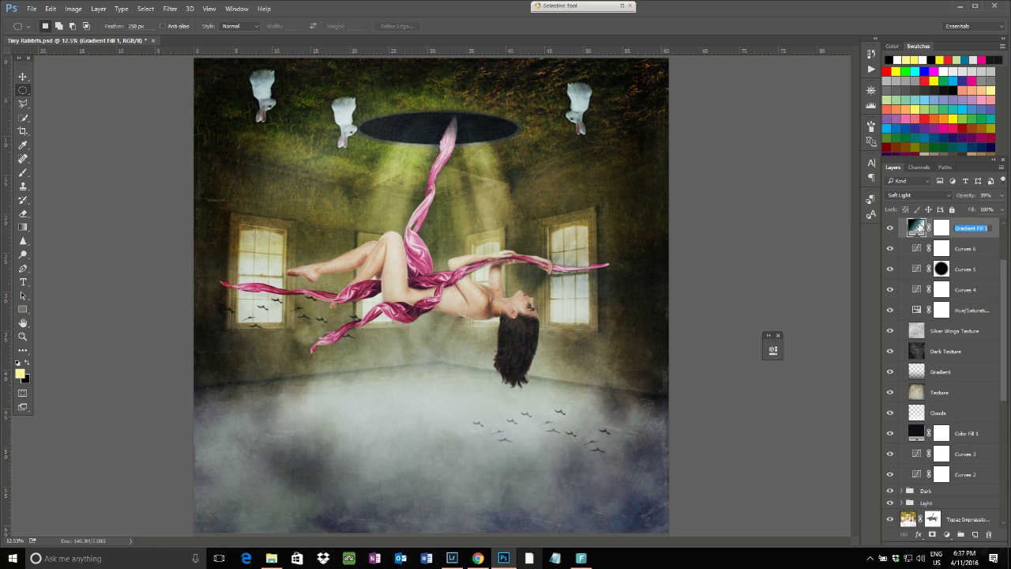
{"action": "double_click", "coordinate": [919, 227]}
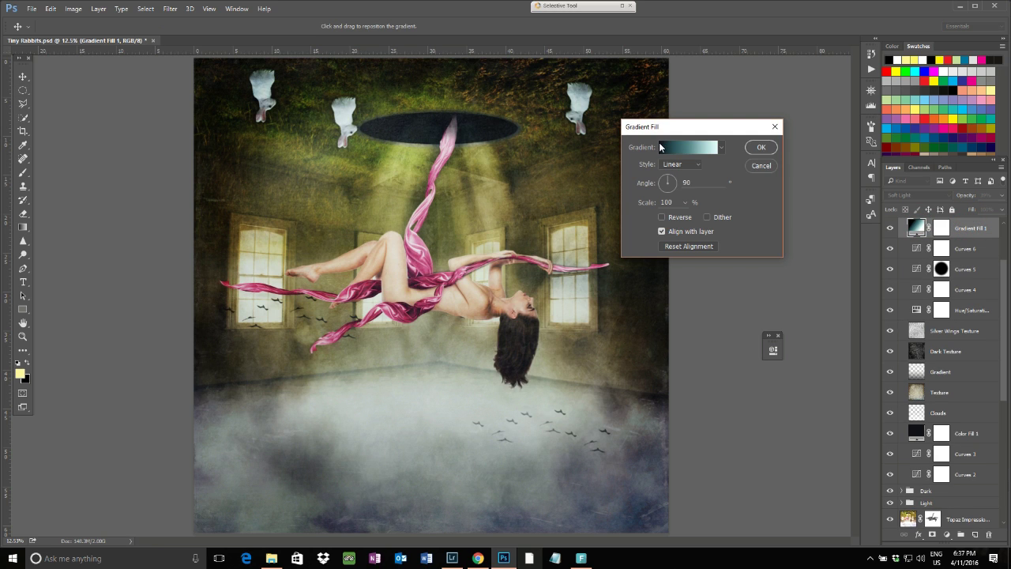
{"action": "left_click", "coordinate": [721, 147]}
{"action": "left_click", "coordinate": [722, 150]}
{"action": "left_click", "coordinate": [761, 147]}
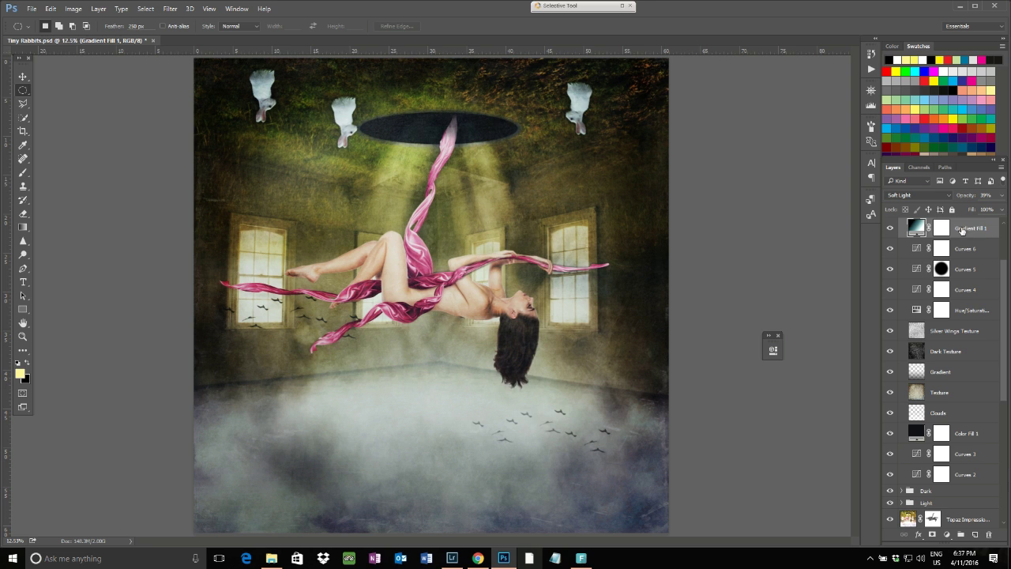
{"action": "left_click", "coordinate": [1003, 196]}
{"action": "left_click_drag", "start_coordinate": [968, 207], "coordinate": [1001, 210]}
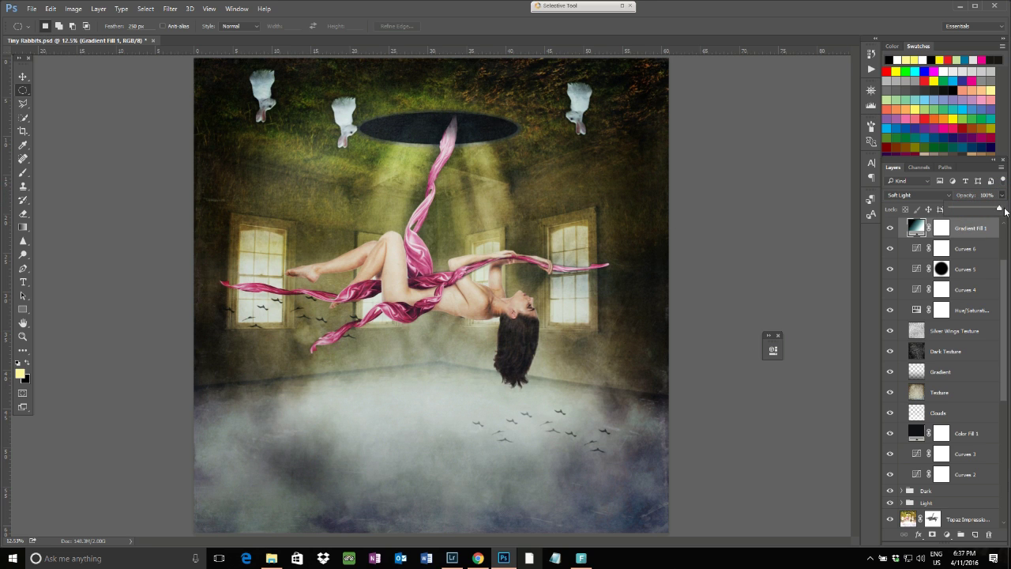
{"action": "left_click_drag", "start_coordinate": [1005, 210], "coordinate": [966, 209]}
{"action": "left_click_drag", "start_coordinate": [1002, 297], "coordinate": [1005, 241]}
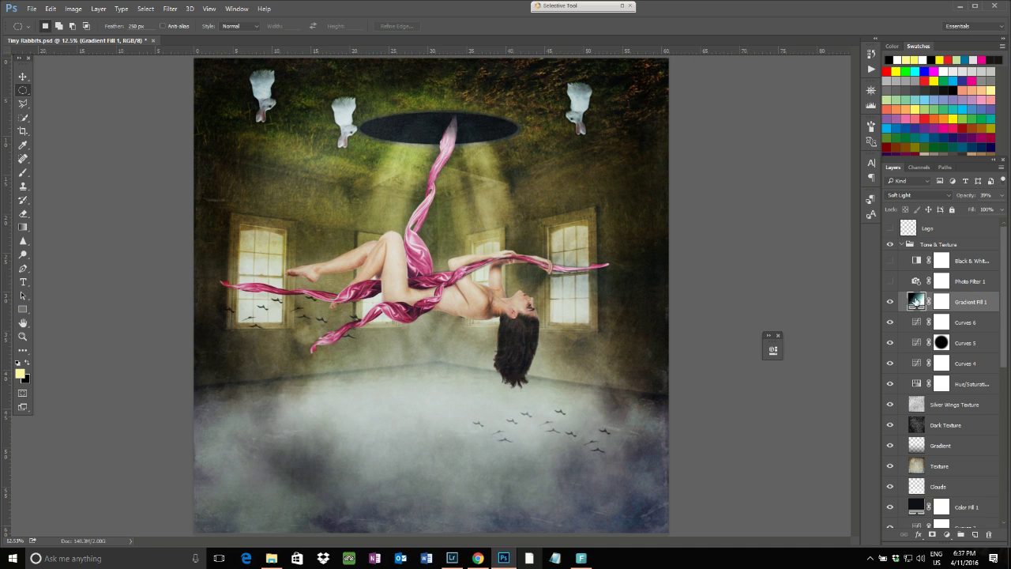
Turn on the Sepia Photo Filter 1 adjustment and check its settings
{"action": "left_click", "coordinate": [890, 282]}
{"action": "left_click", "coordinate": [965, 282]}
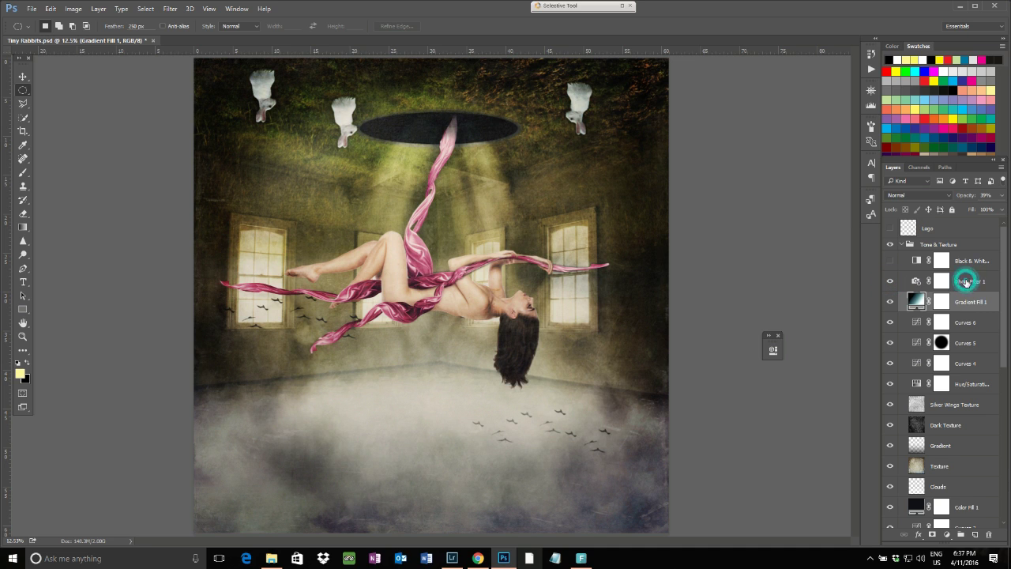
{"action": "double_click", "coordinate": [912, 281]}
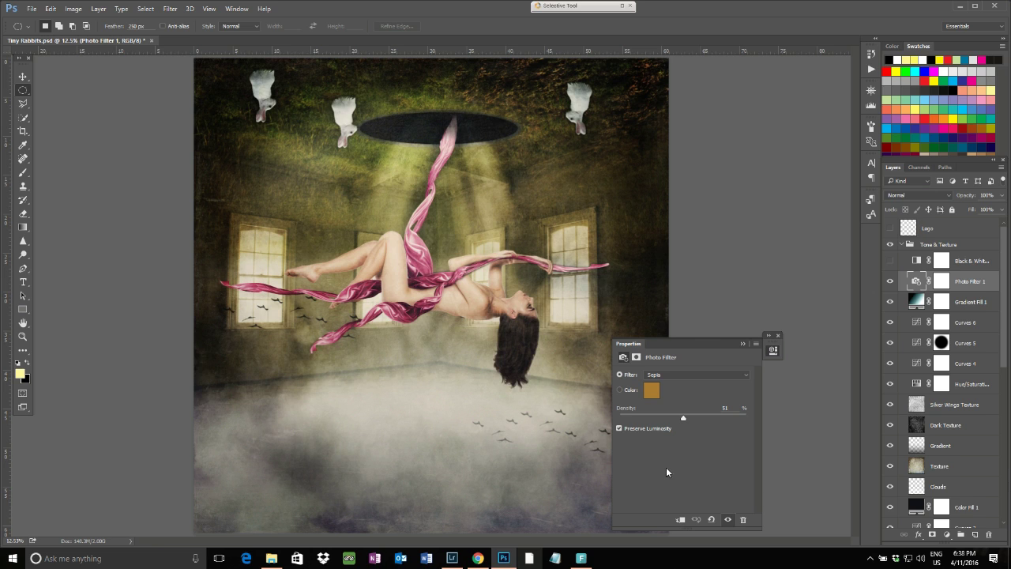
{"action": "left_click", "coordinate": [743, 344]}
Enable Black & White 1 in Luminosity mode with Reds at 10, then collapse the Tone & Texture group
{"action": "left_click", "coordinate": [891, 260]}
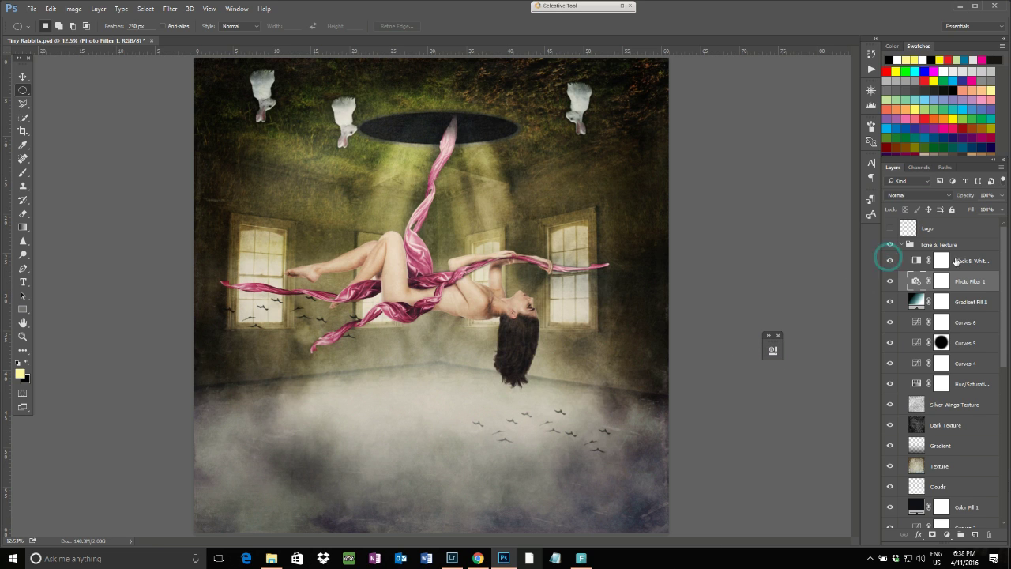
{"action": "key", "text": "shift+alt+y"}
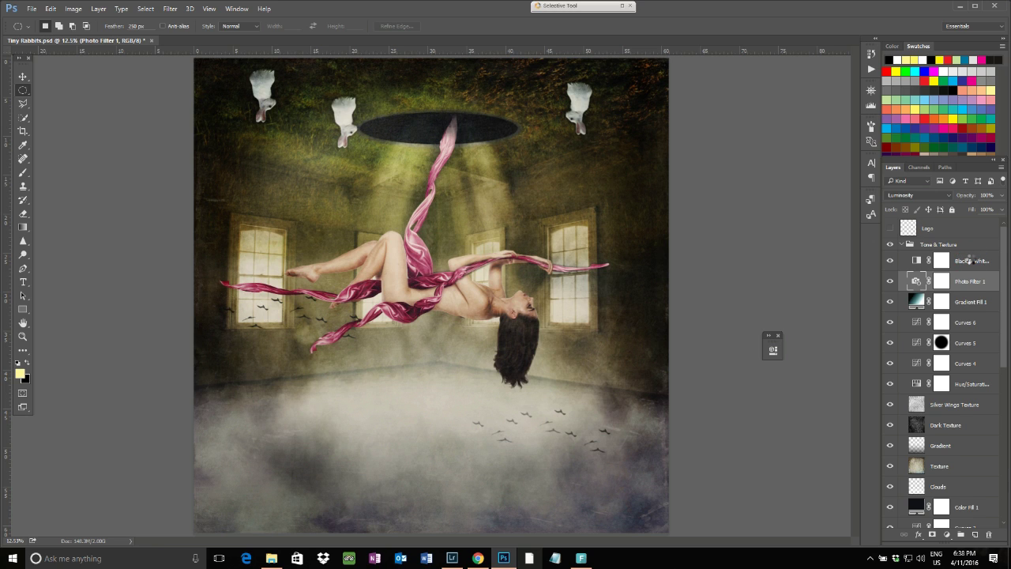
{"action": "left_click", "coordinate": [971, 261]}
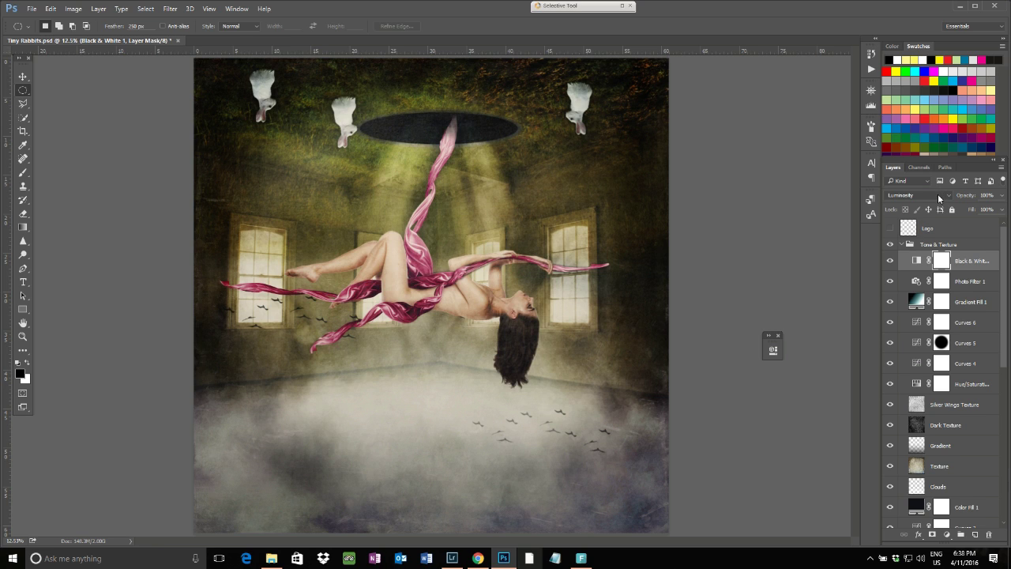
{"action": "left_click", "coordinate": [917, 259]}
{"action": "double_click", "coordinate": [917, 261]}
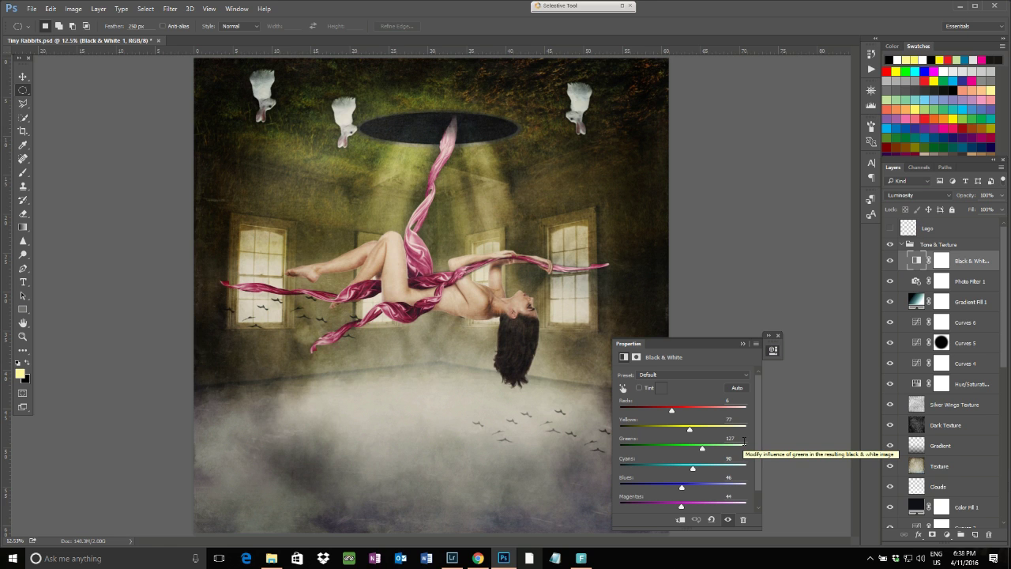
{"action": "left_click", "coordinate": [673, 410]}
{"action": "mouse_move", "coordinate": [690, 414]}
{"action": "left_mouse_down"}
{"action": "mouse_move", "coordinate": [727, 415]}
{"action": "mouse_move", "coordinate": [653, 410]}
{"action": "mouse_move", "coordinate": [673, 413]}
{"action": "left_mouse_up"}
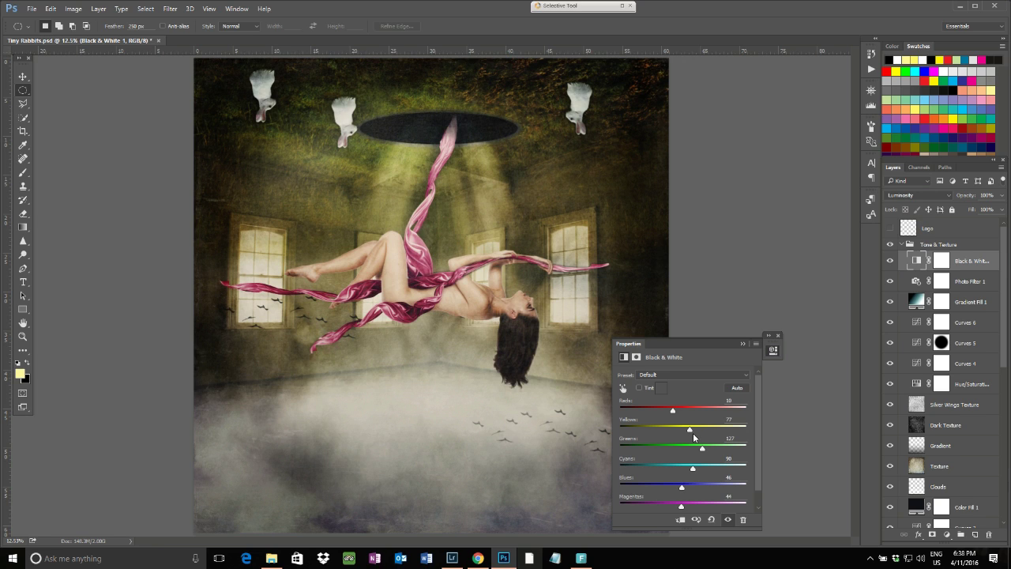
{"action": "left_click", "coordinate": [742, 345]}
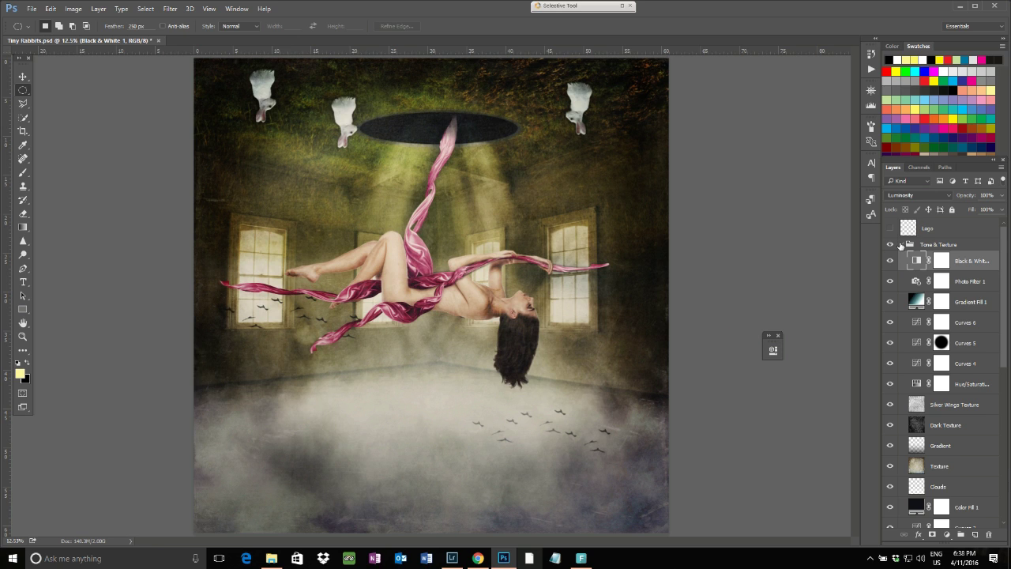
{"action": "left_click", "coordinate": [909, 245]}
{"action": "left_click", "coordinate": [901, 245]}
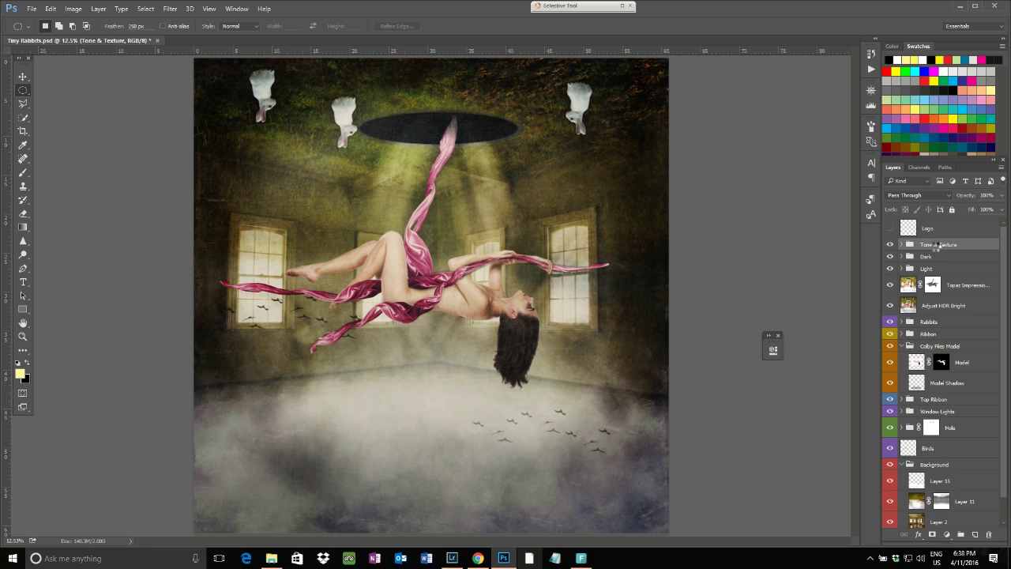
Stamp all visible layers into a new top layer and reveal the Logo layer at lower right
{"action": "key", "text": "ctrl+shift+alt+e"}
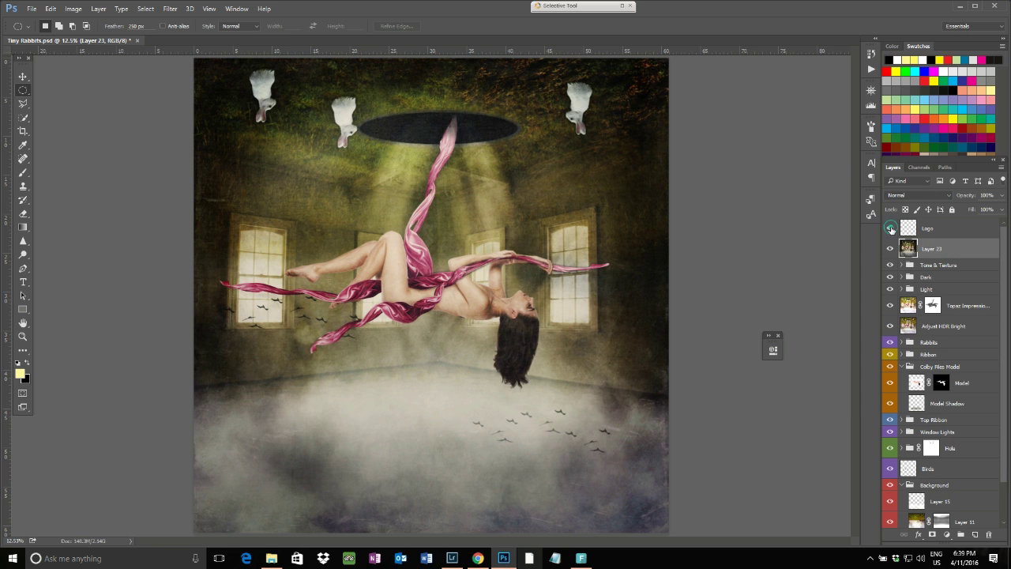
{"action": "left_click", "coordinate": [889, 228]}
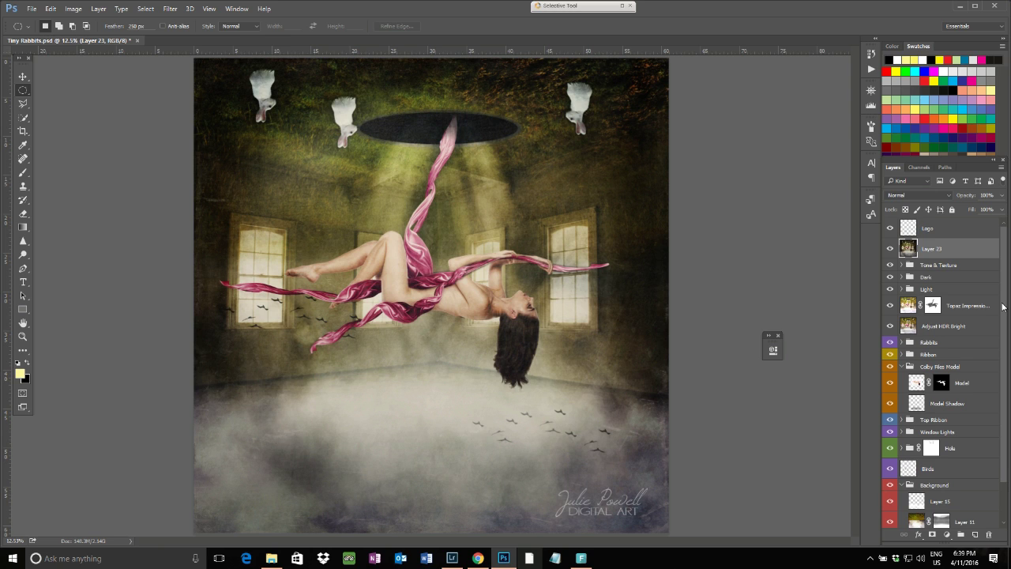
{"action": "left_click_drag", "start_coordinate": [1005, 307], "coordinate": [998, 255]}
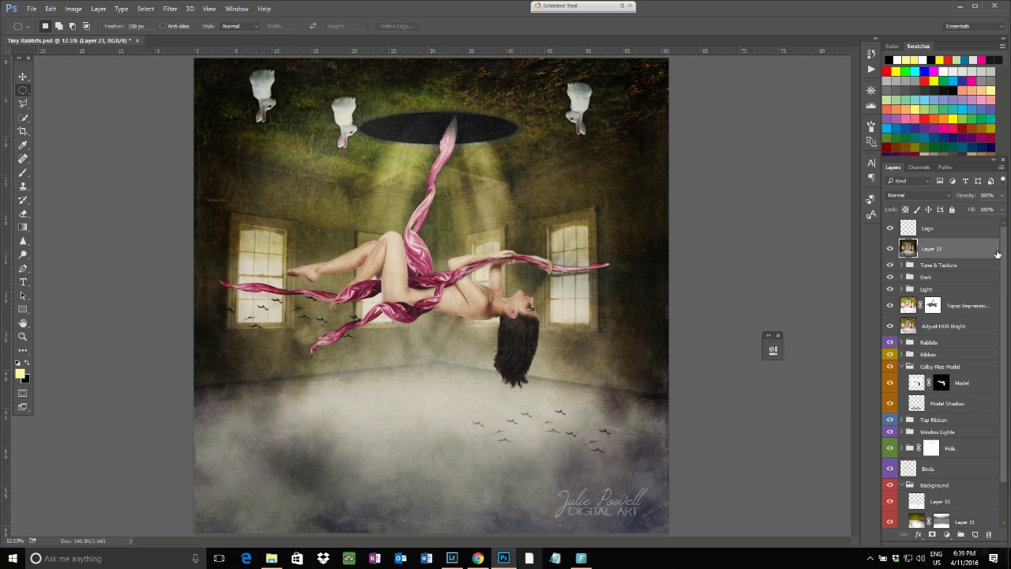